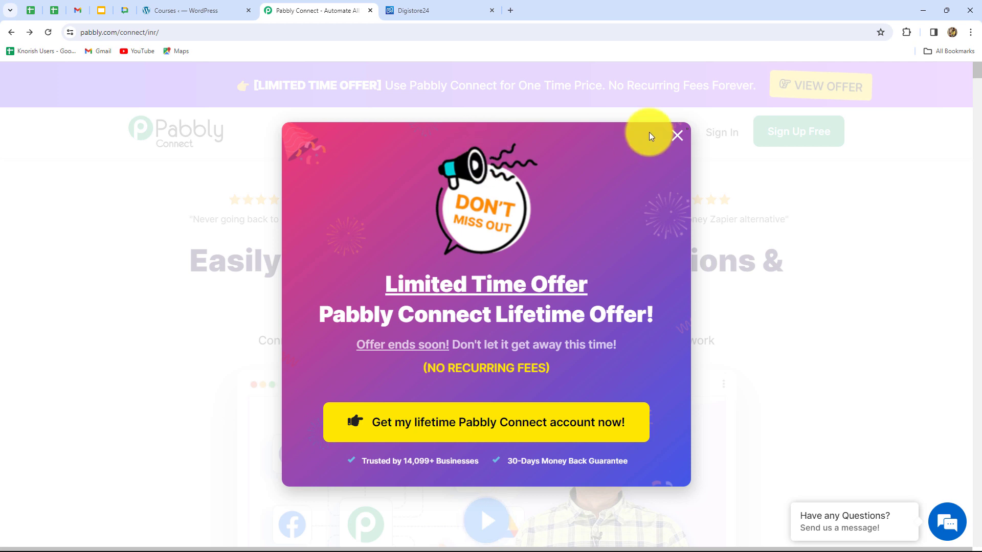
- Dismiss the lifetime offer popup and look over the WordPress Courses page and the Pabbly Connect landing page
click(677, 136)
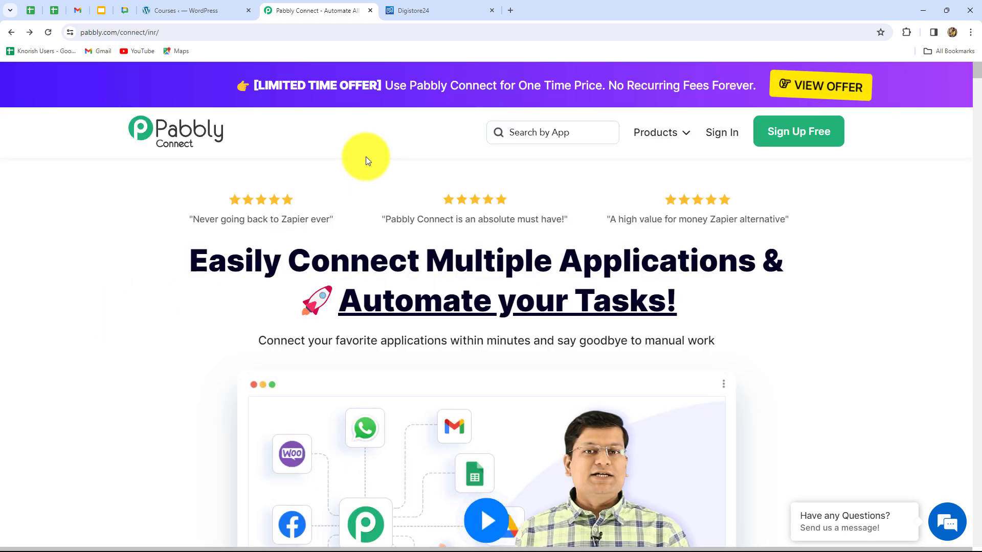
click(424, 8)
click(218, 8)
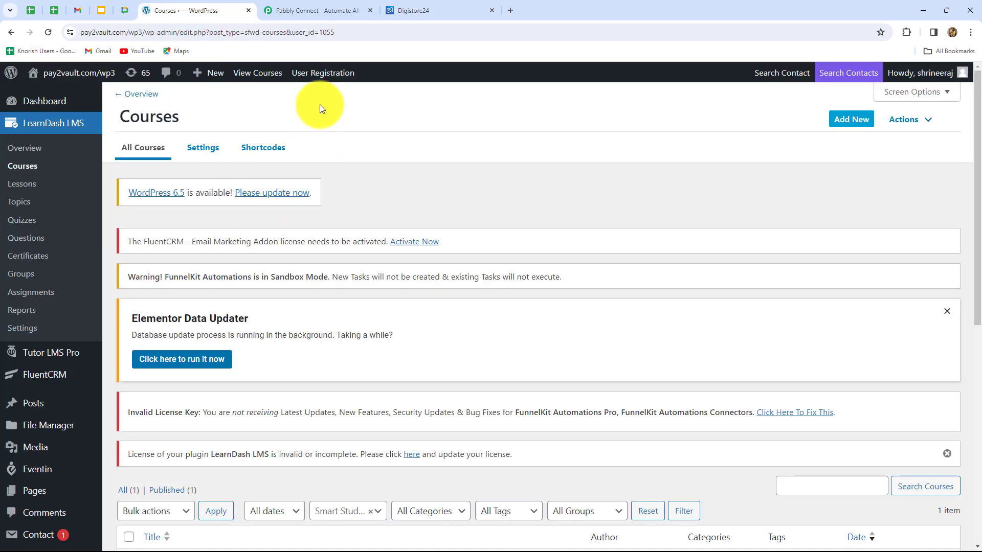
click(311, 11)
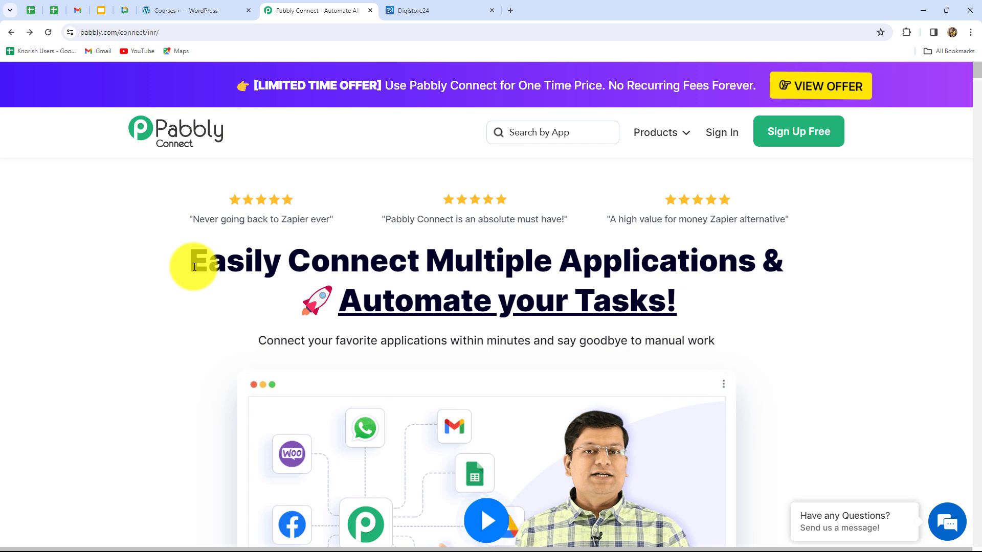
drag(194, 267, 706, 313)
click(712, 313)
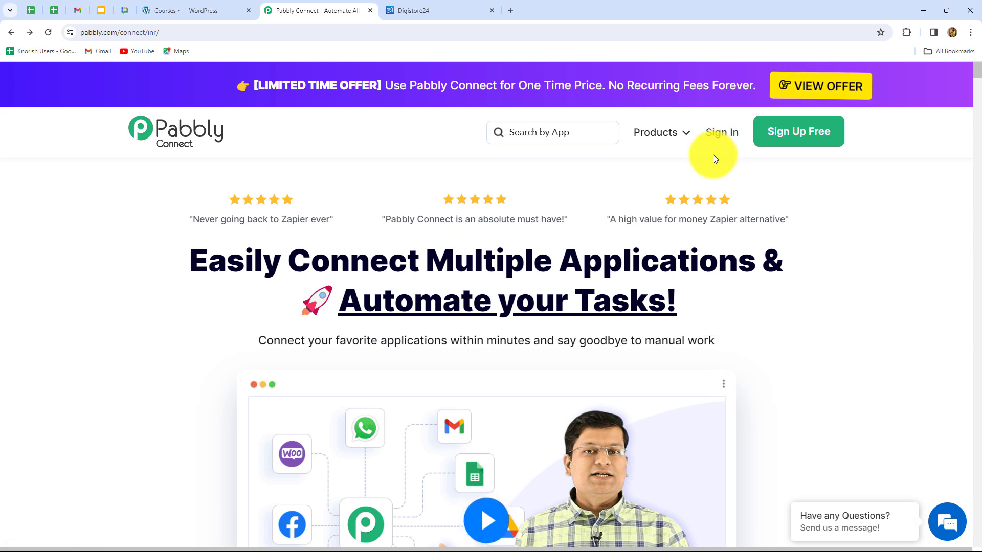
- Sign in to Pabbly and open the Pabbly Connect application from the list of all Pabbly apps
click(719, 134)
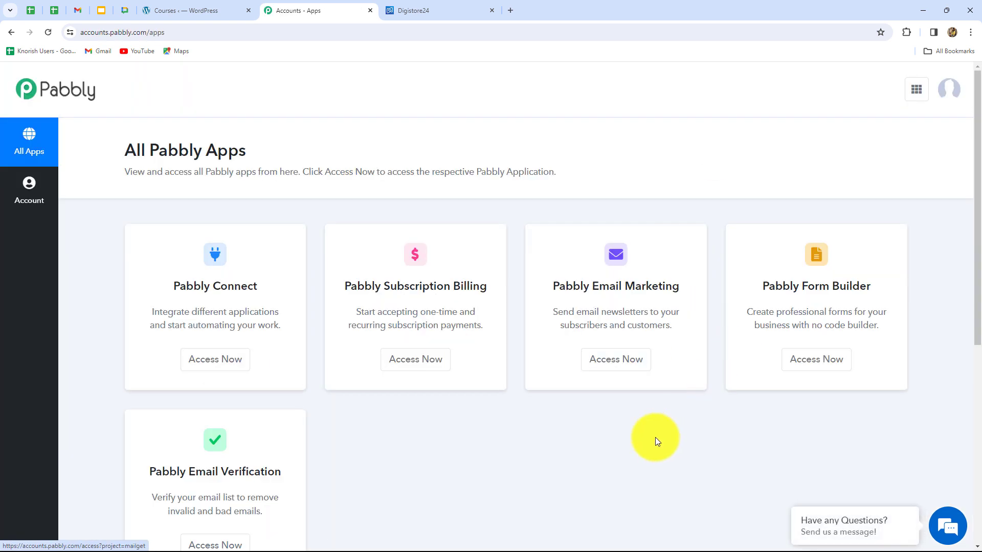
scroll(655, 437, down, 4)
scroll(655, 437, up, 3)
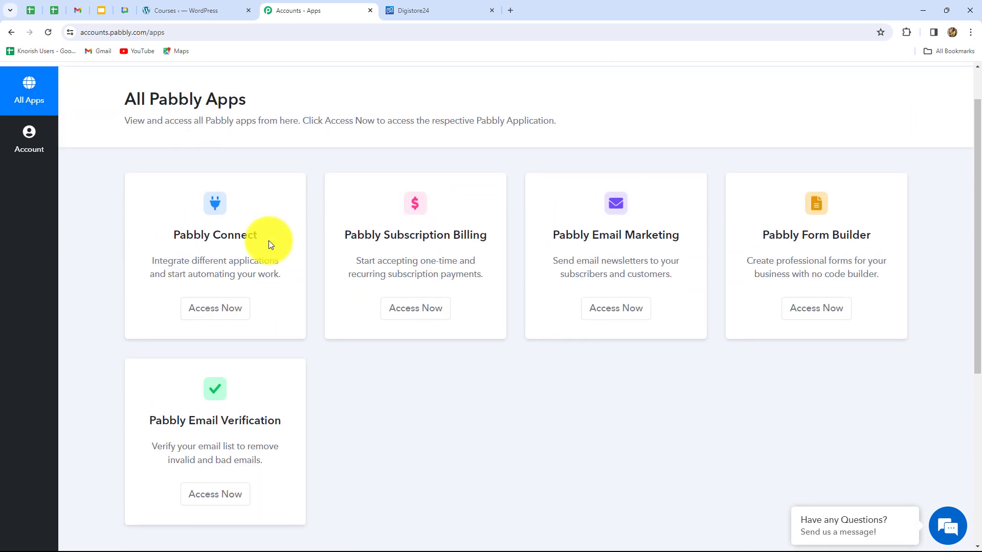
drag(175, 233, 255, 286)
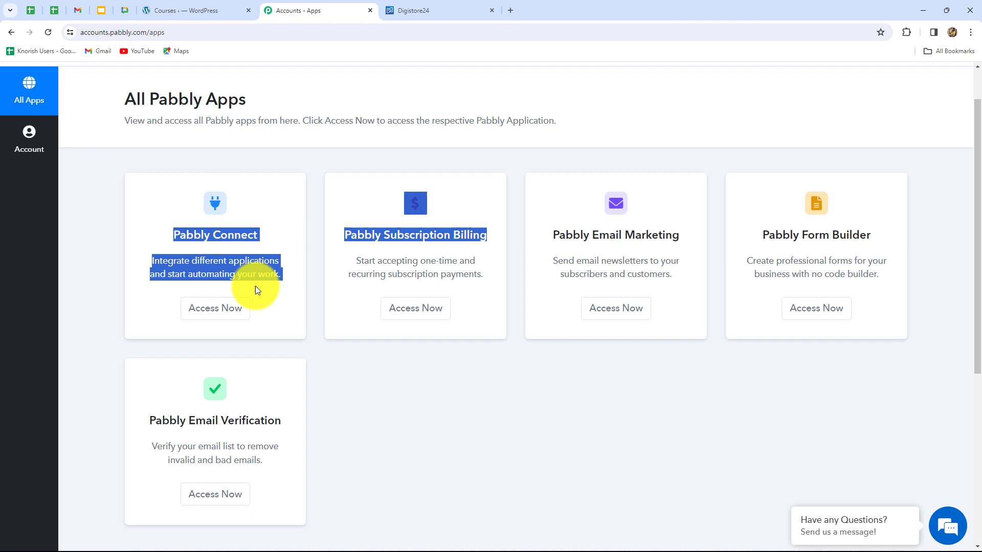
click(225, 310)
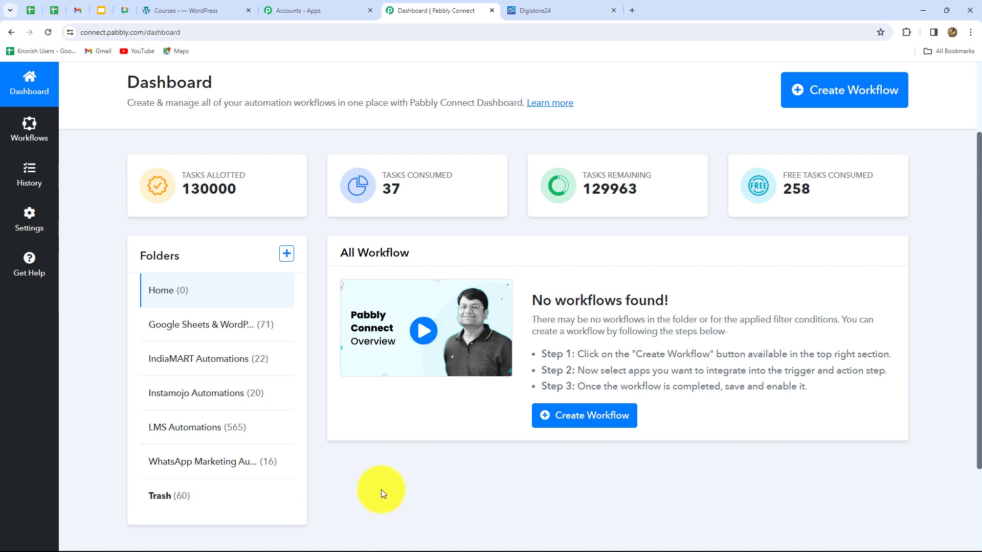
- Create a workflow named "Enroll Students in LearnDash Course From New Digistore24 Order" in the LMS Automations folder
scroll(382, 489, up, 2)
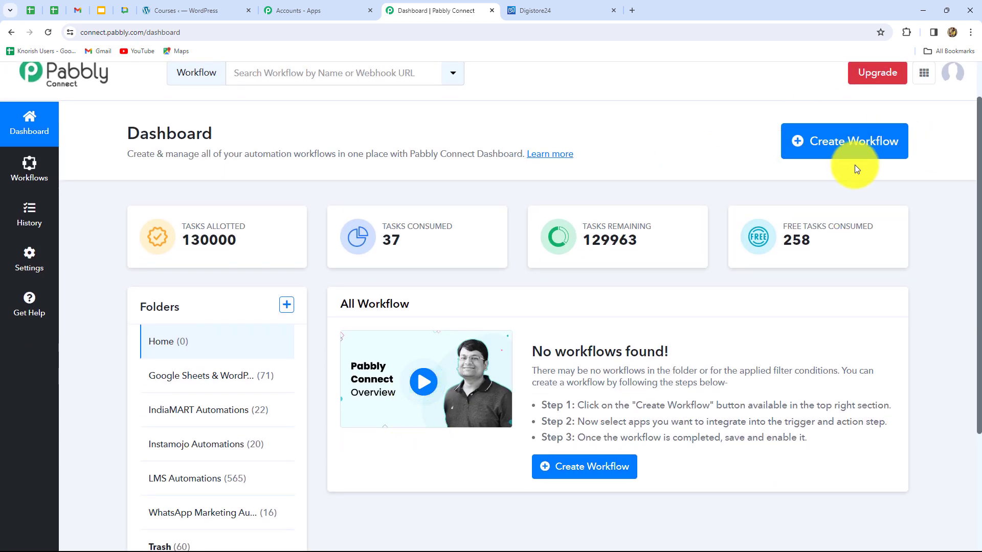
click(816, 152)
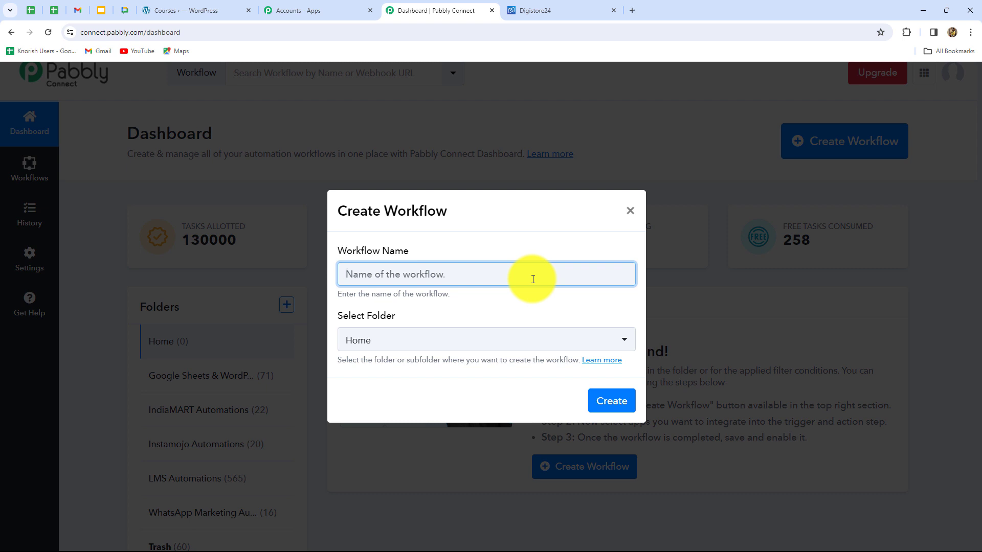
text(Enroll Students in LearnDash Course From New Digistore24 Order)
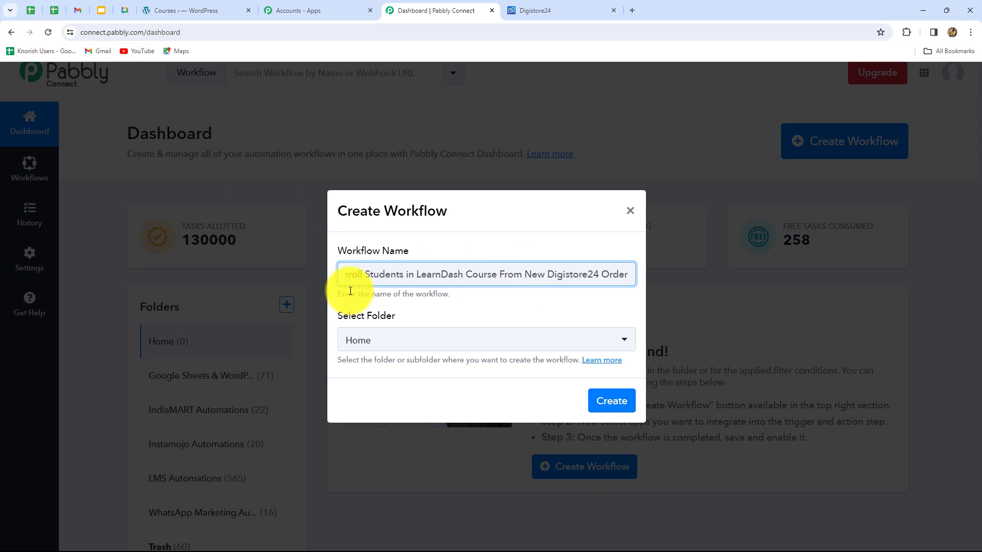
click(393, 340)
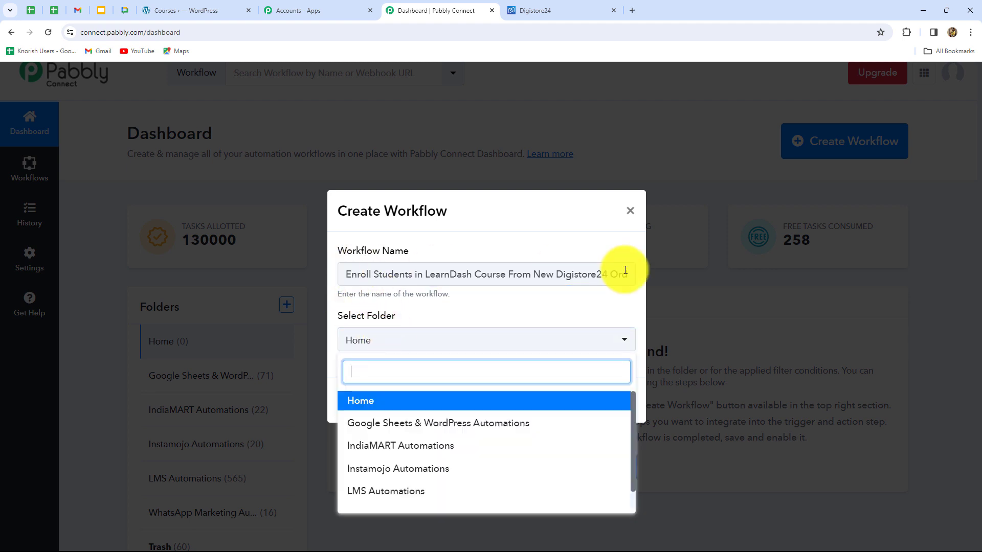
scroll(409, 450, down, 1)
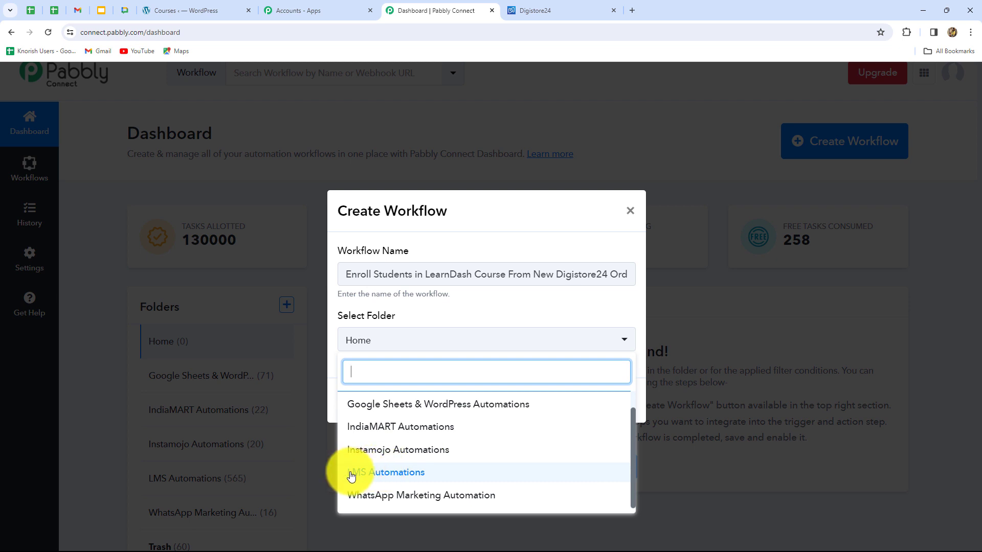
click(402, 475)
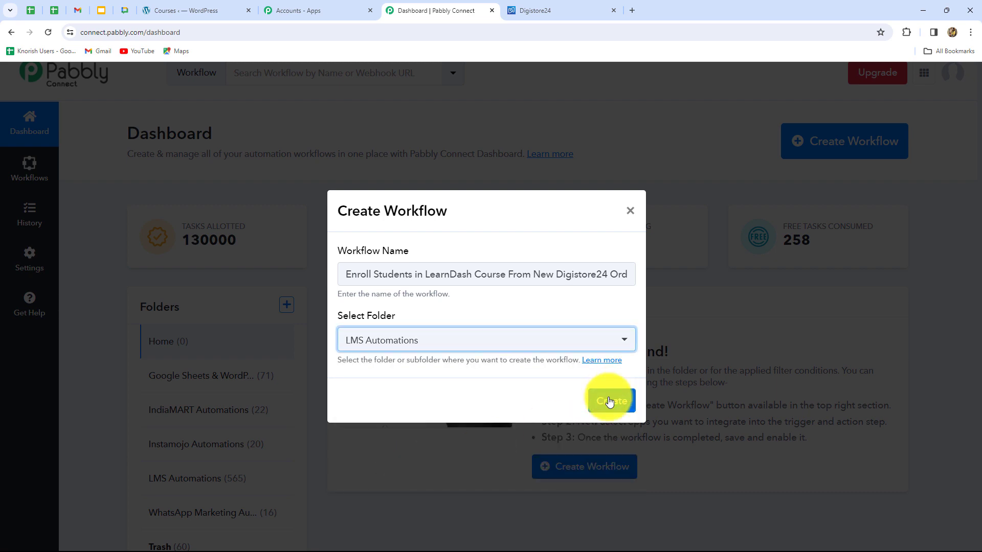
click(609, 402)
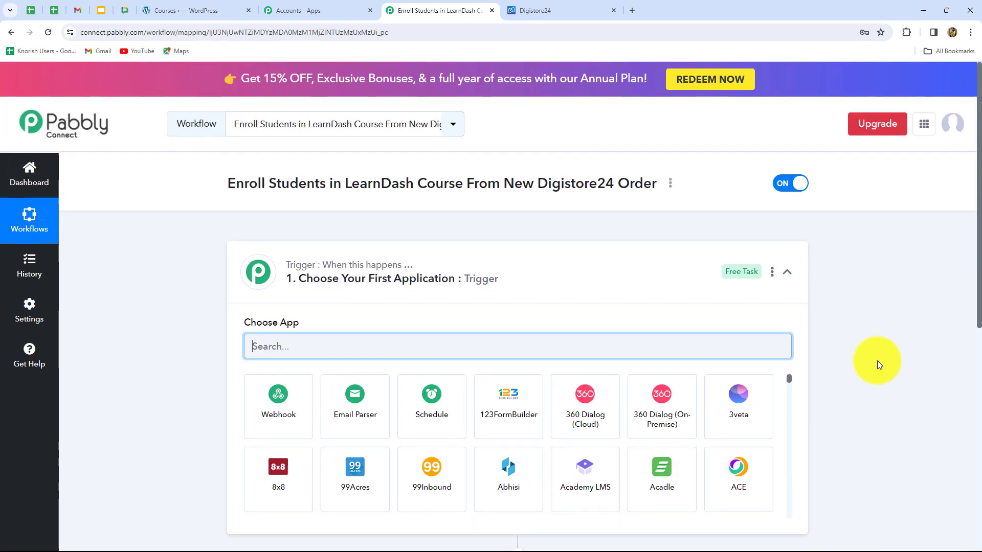
- Review the workflow's empty trigger and action steps, the LearnDash courses page and the Digistore24 products list
scroll(877, 364, down, 3)
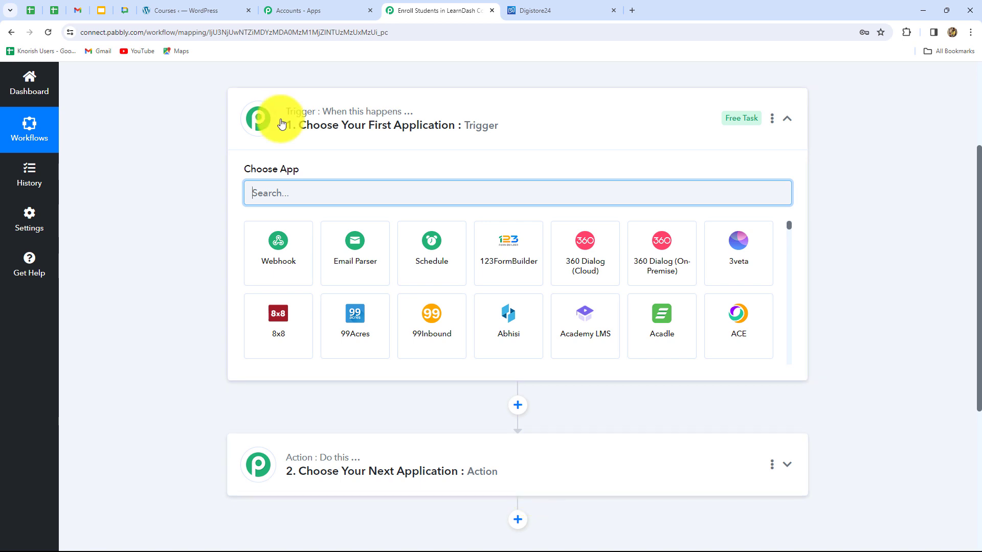
mouse_move(400, 120)
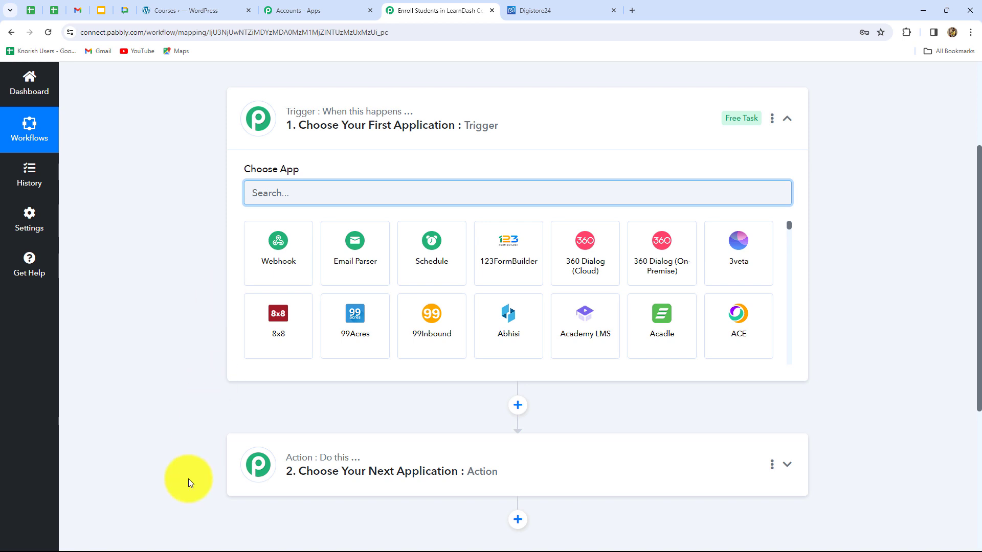
scroll(189, 479, down, 3)
scroll(189, 479, up, 3)
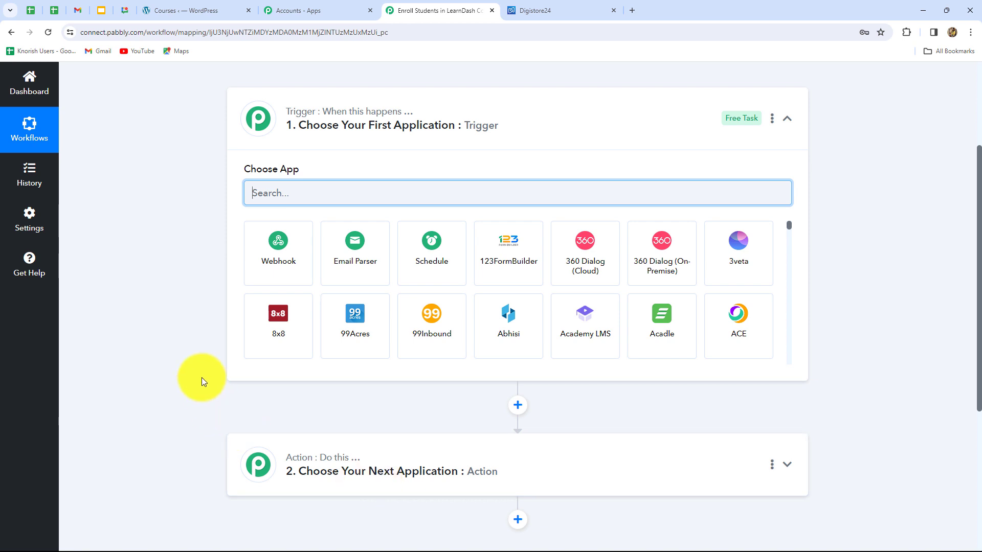
scroll(202, 377, up, 5)
scroll(195, 373, down, 2)
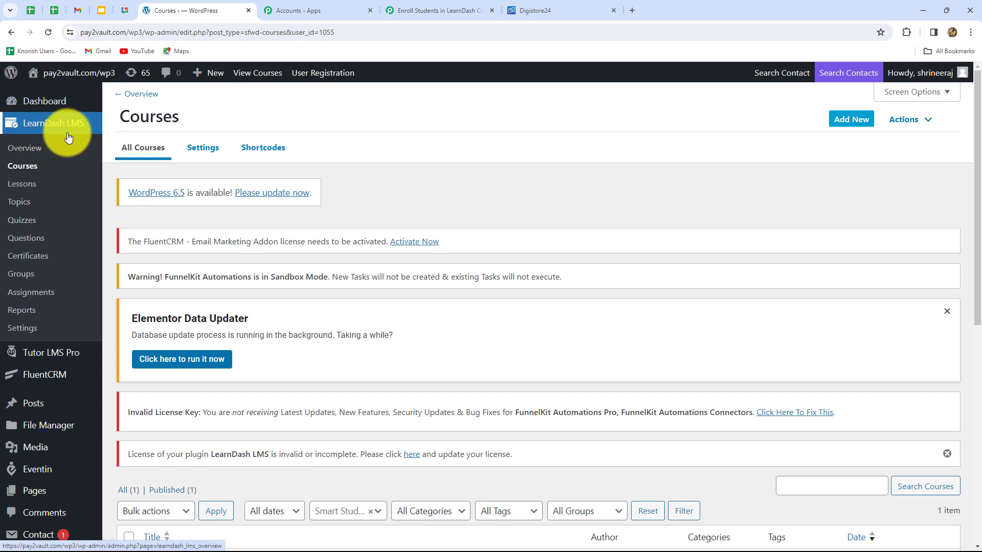
click(522, 7)
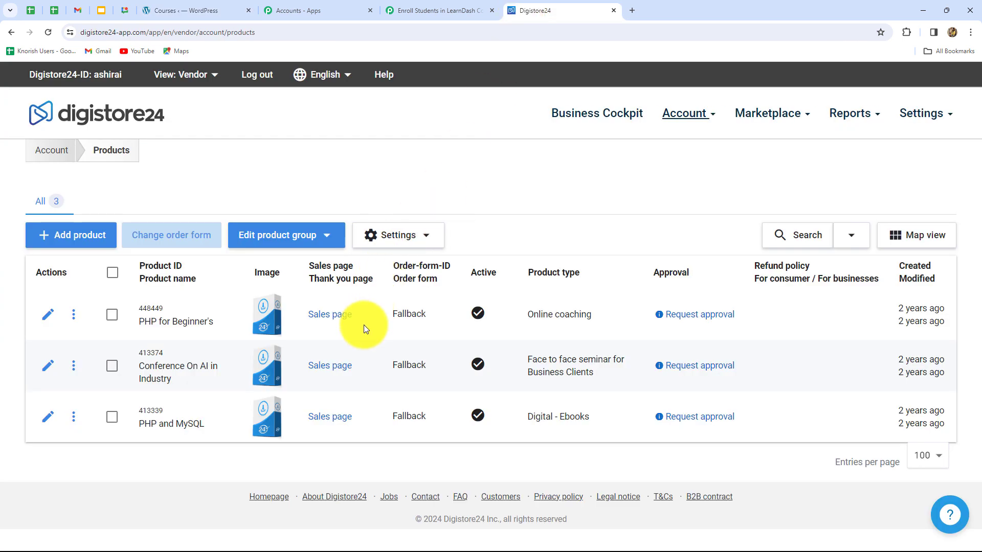
click(409, 9)
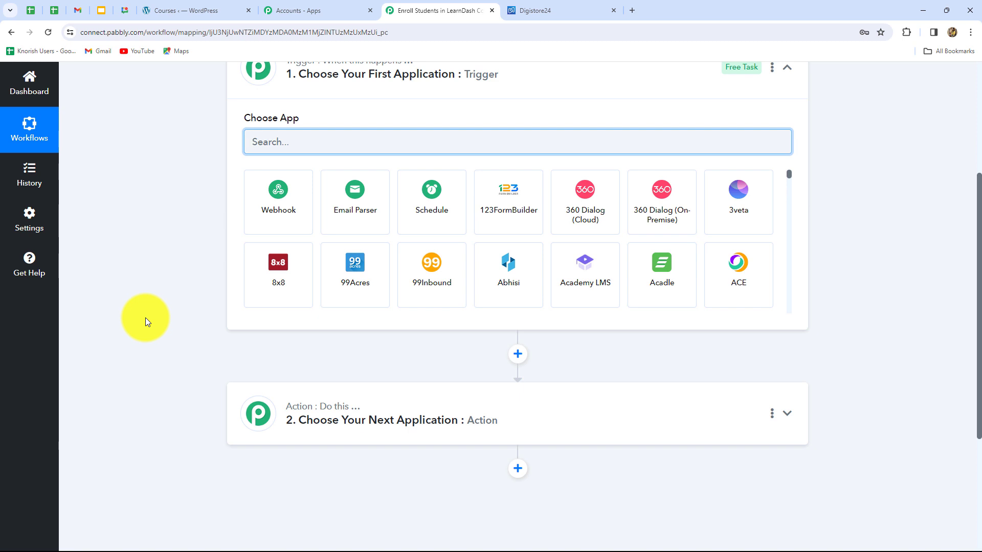
scroll(146, 317, up, 2)
scroll(146, 317, down, 1)
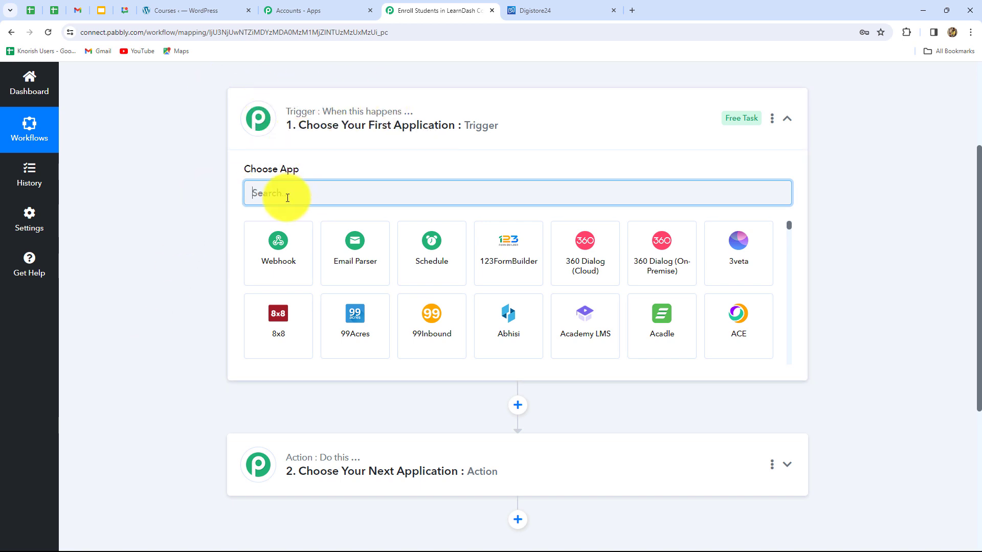
click(537, 10)
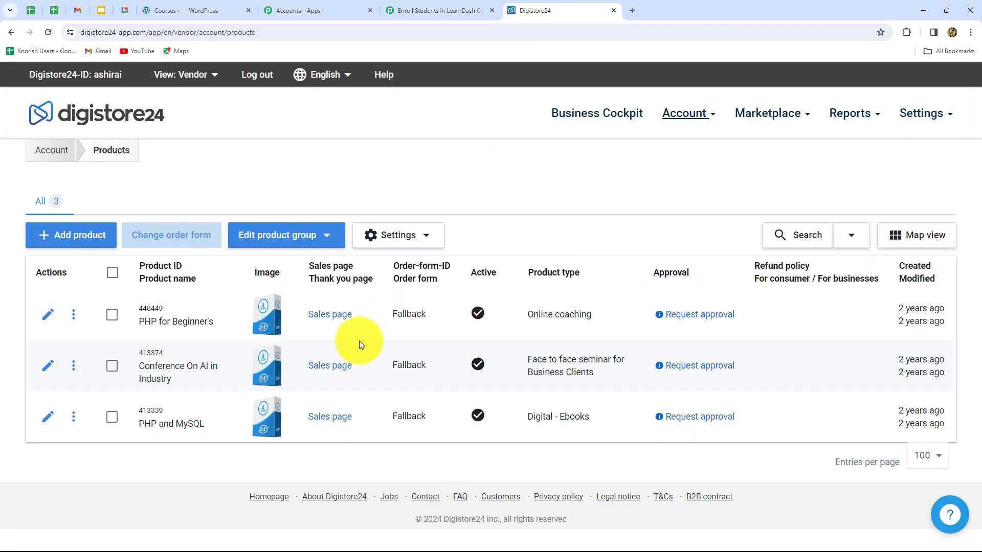
- Back in Pabbly Connect, choose Digistore24 as the trigger application with New Order Event as the trigger event
click(412, 11)
text(digis)
click(362, 267)
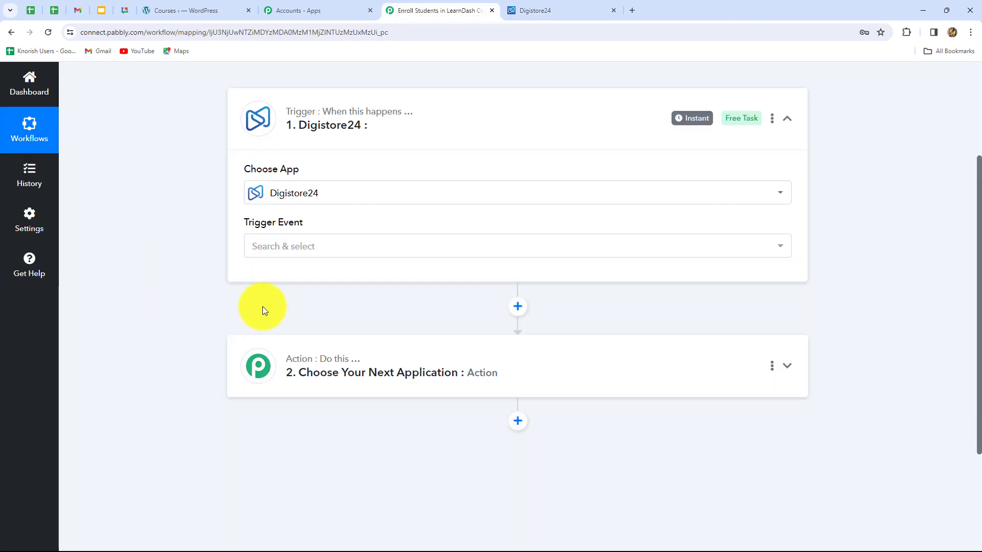
click(262, 254)
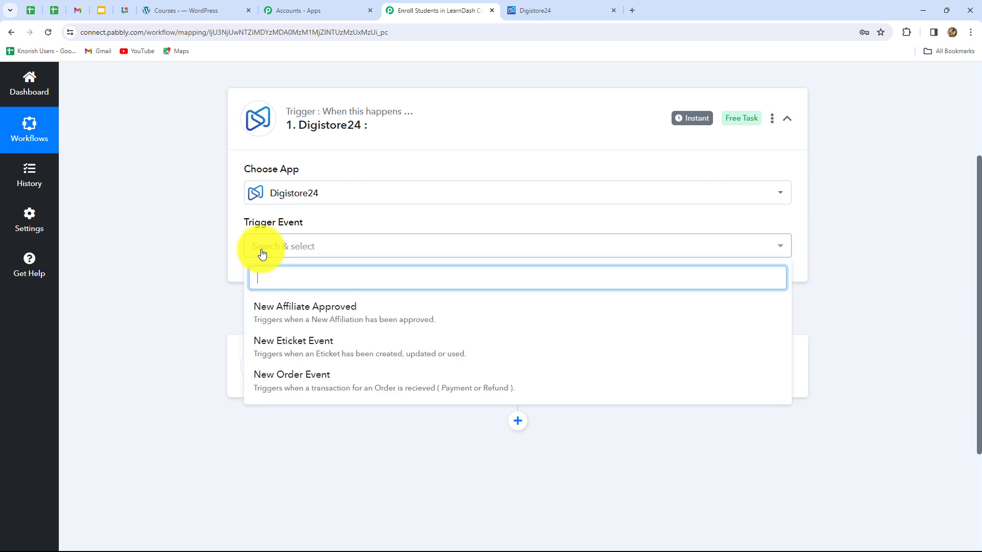
click(280, 383)
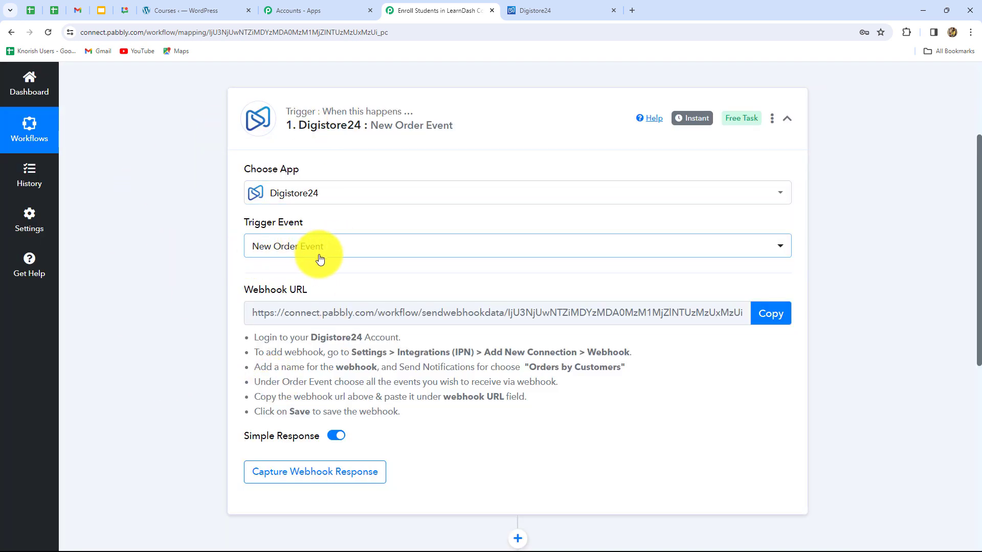
- Read the Digistore24 webhook setup instructions and copy the trigger's webhook URL
scroll(268, 346, down, 2)
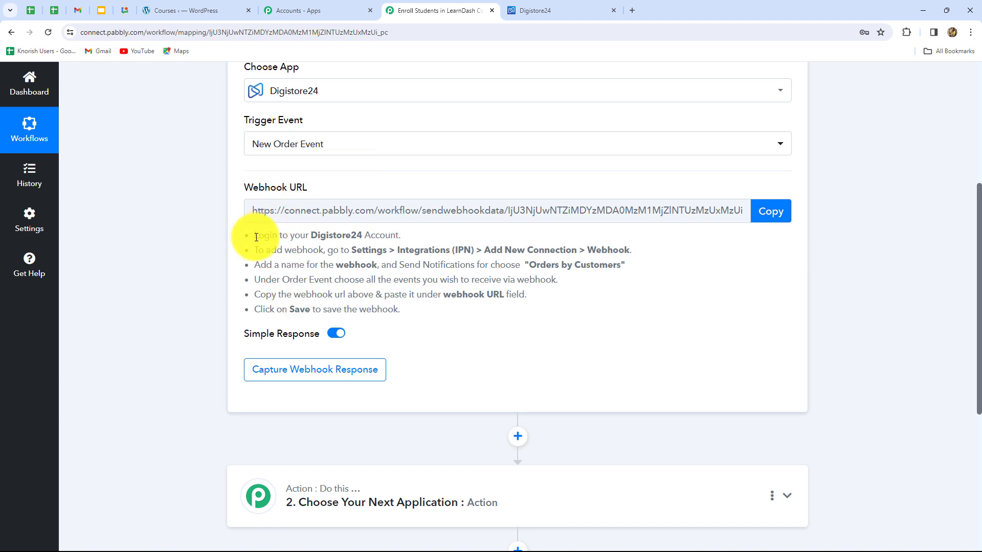
drag(255, 237, 404, 311)
click(417, 315)
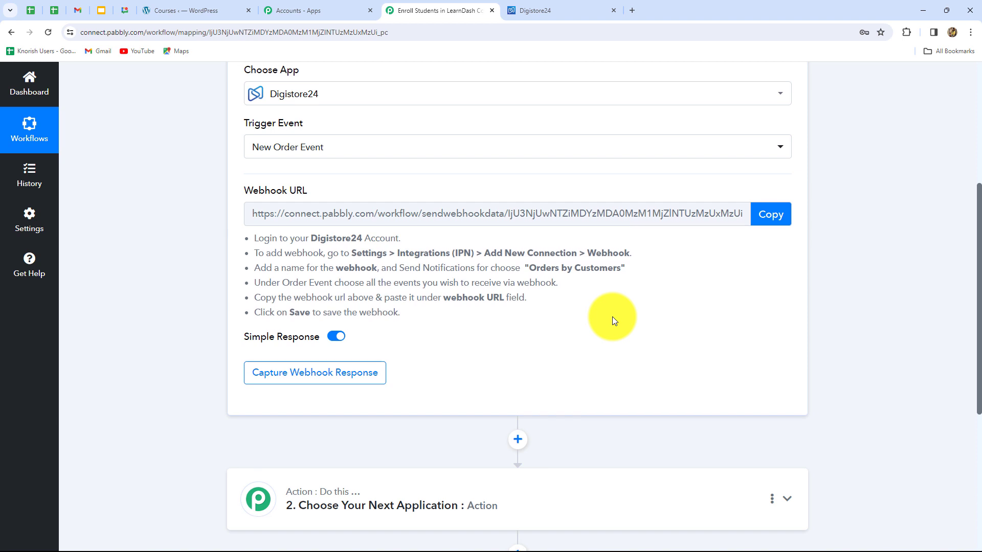
scroll(230, 232, up, 3)
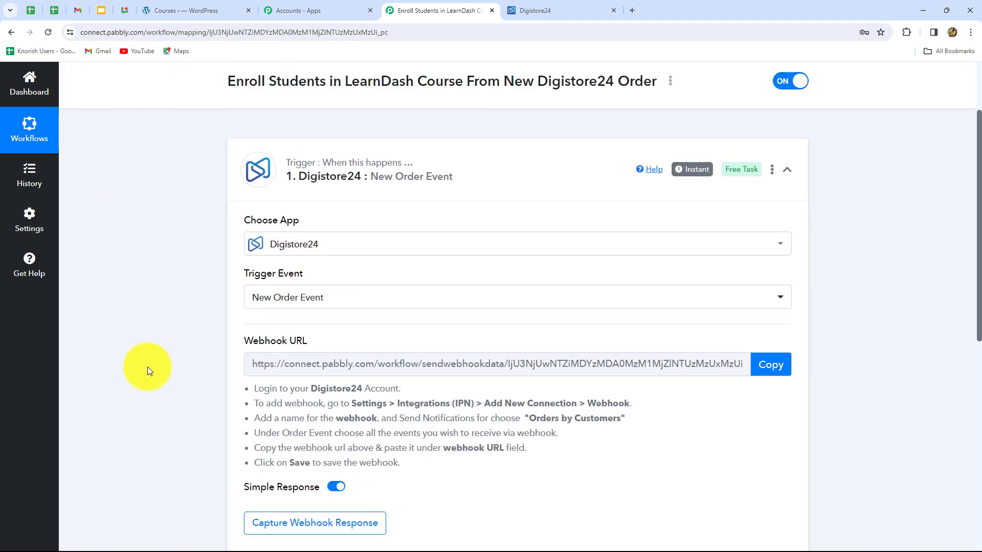
scroll(147, 367, down, 4)
click(784, 175)
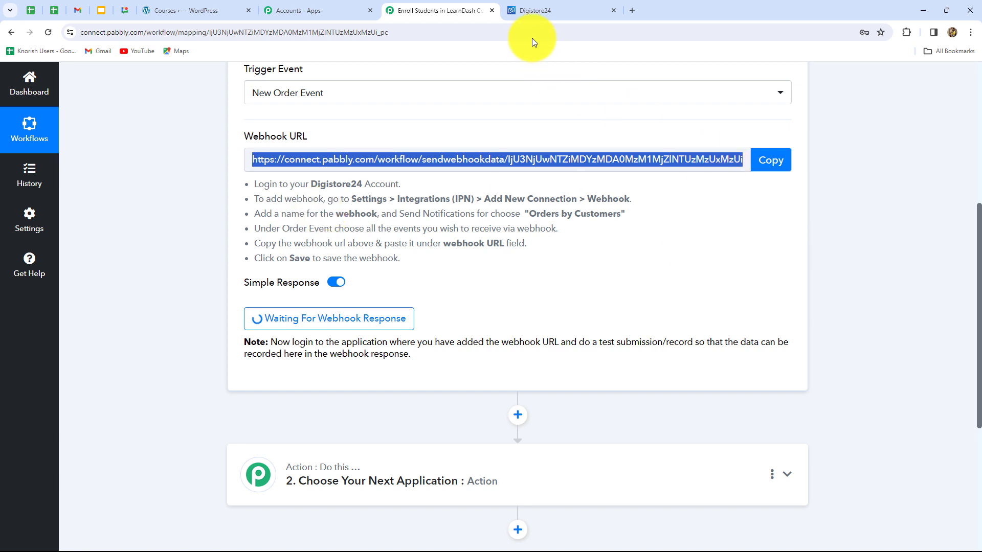
- Switch to Digistore24 and add a new connection of type Webhook in the Integrations (IPN) settings
click(539, 13)
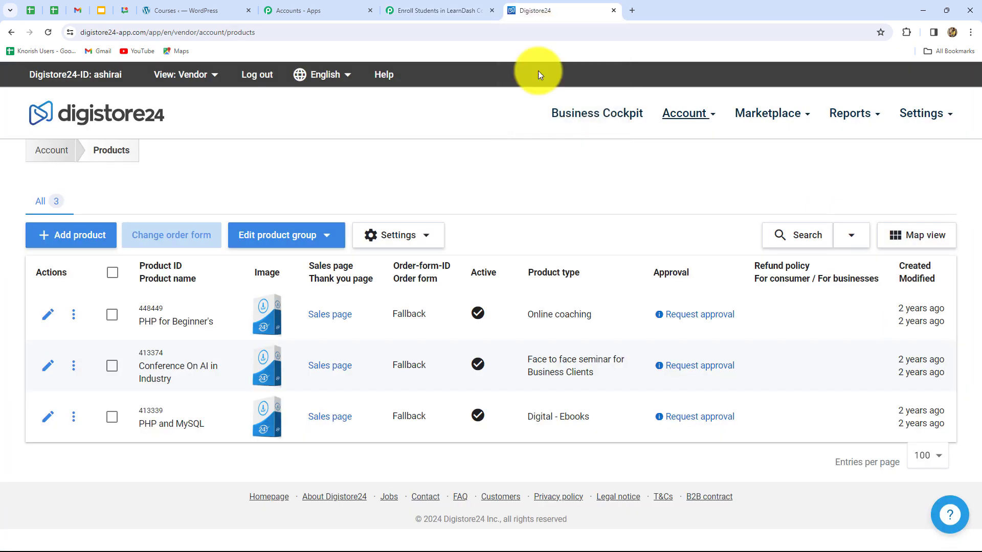
click(920, 116)
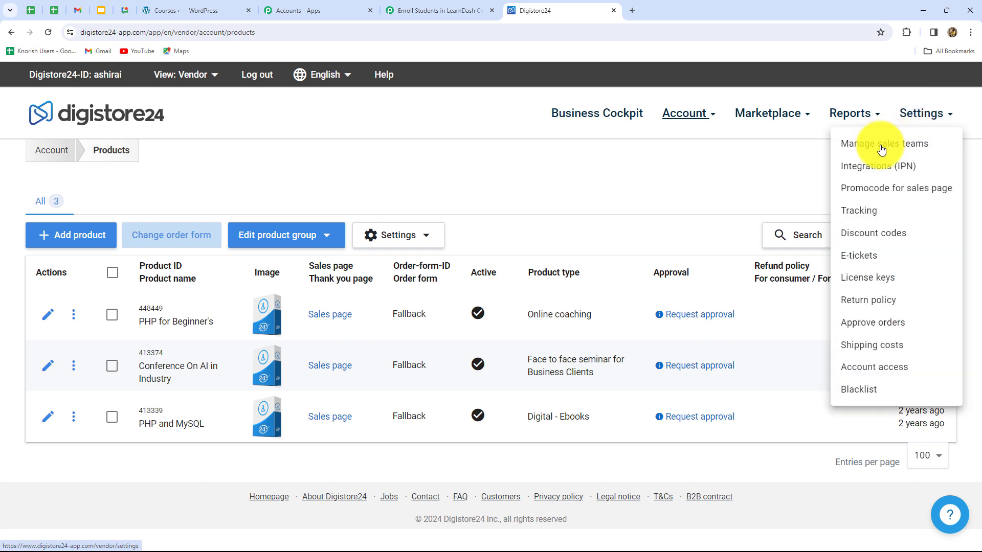
click(878, 169)
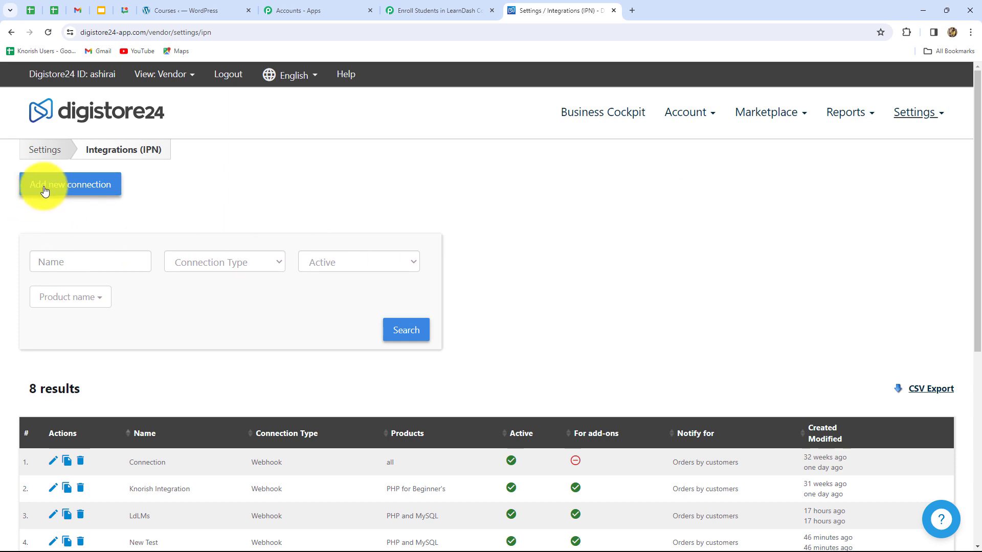
click(84, 191)
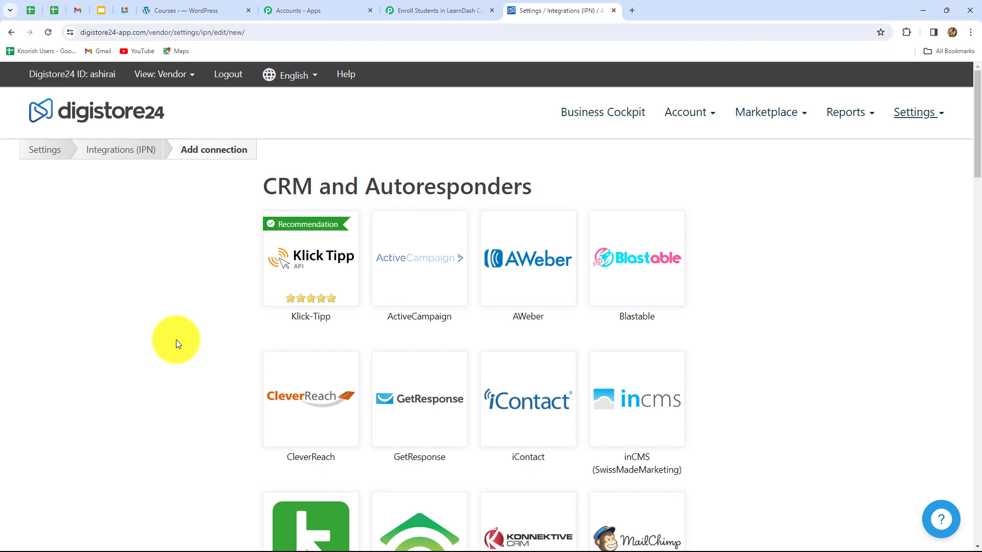
scroll(224, 351, down, 15)
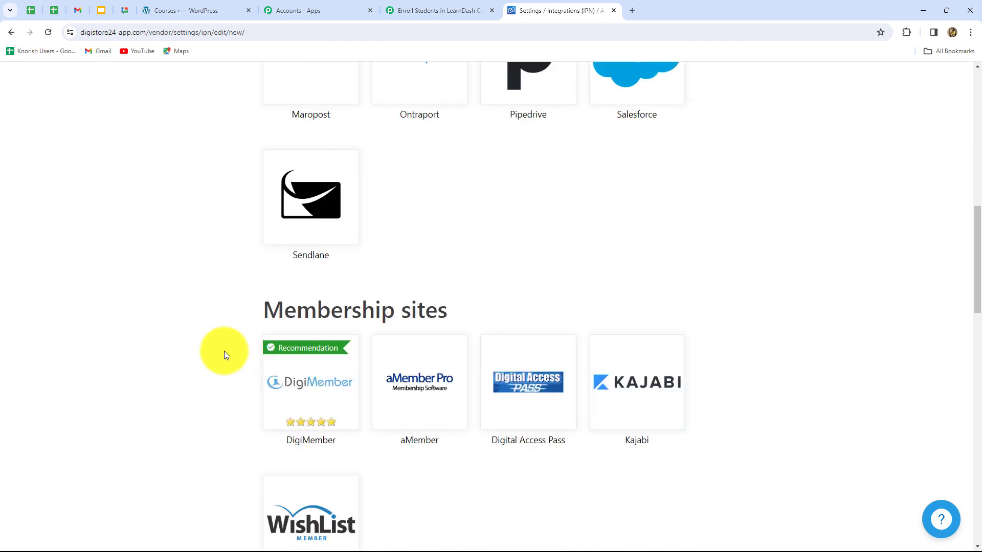
scroll(224, 351, down, 15)
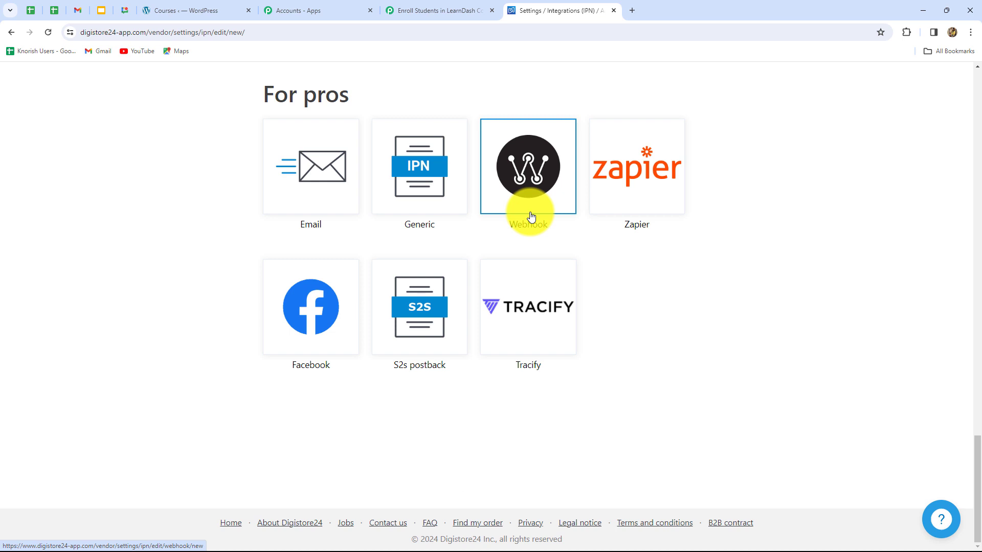
click(531, 211)
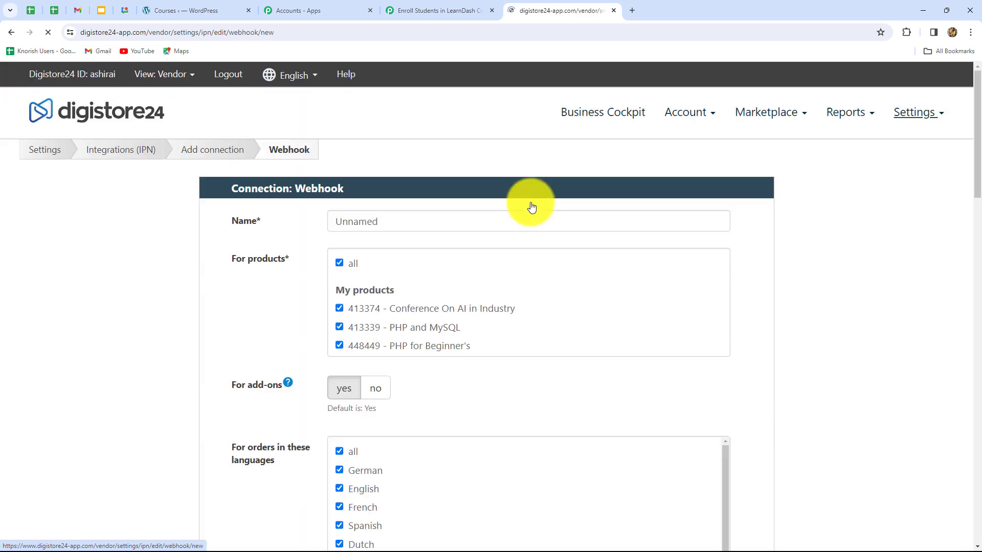
- Name the webhook connection "New Connection" and restrict it to the product 413339 - PHP and MySQL
click(530, 228)
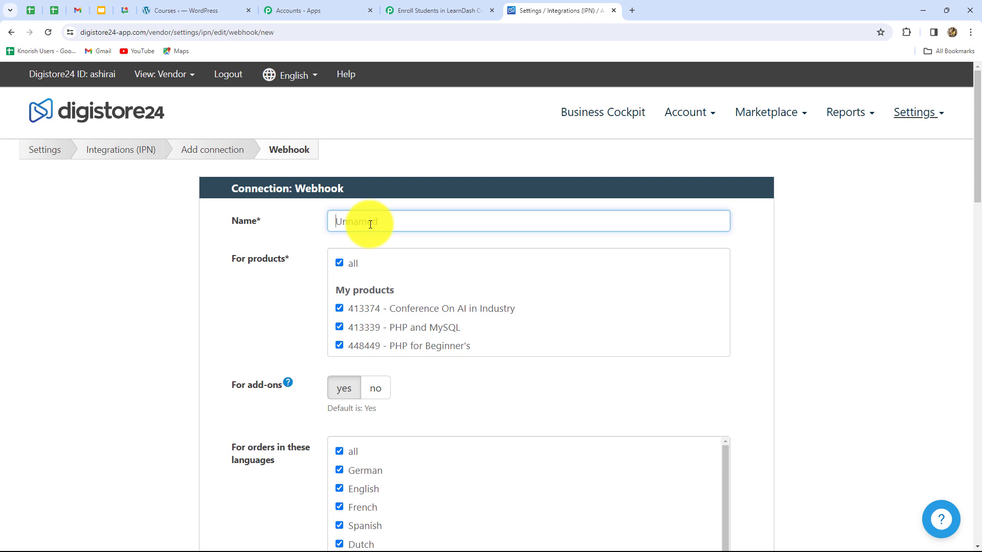
key(Caps_Lock)
text(New Connection)
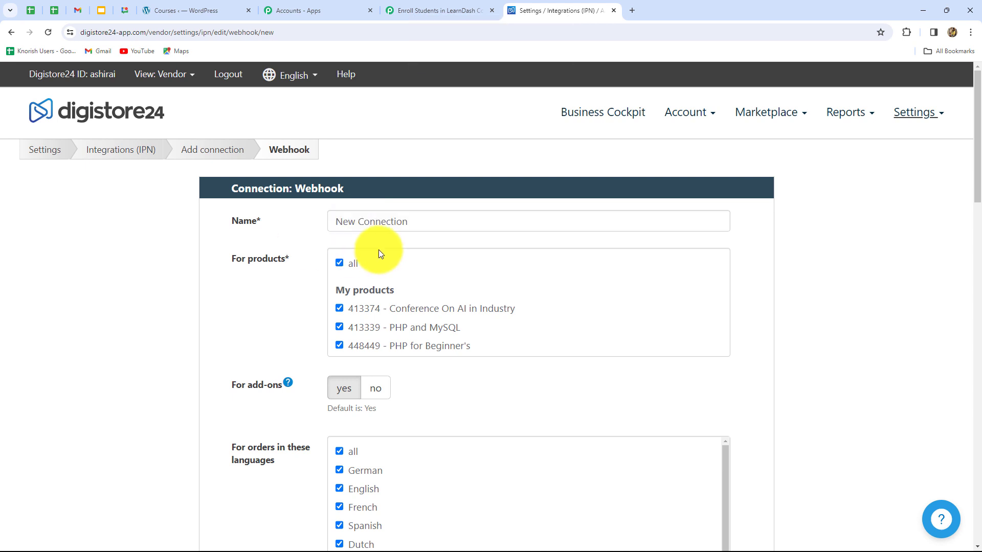
scroll(385, 251, down, 2)
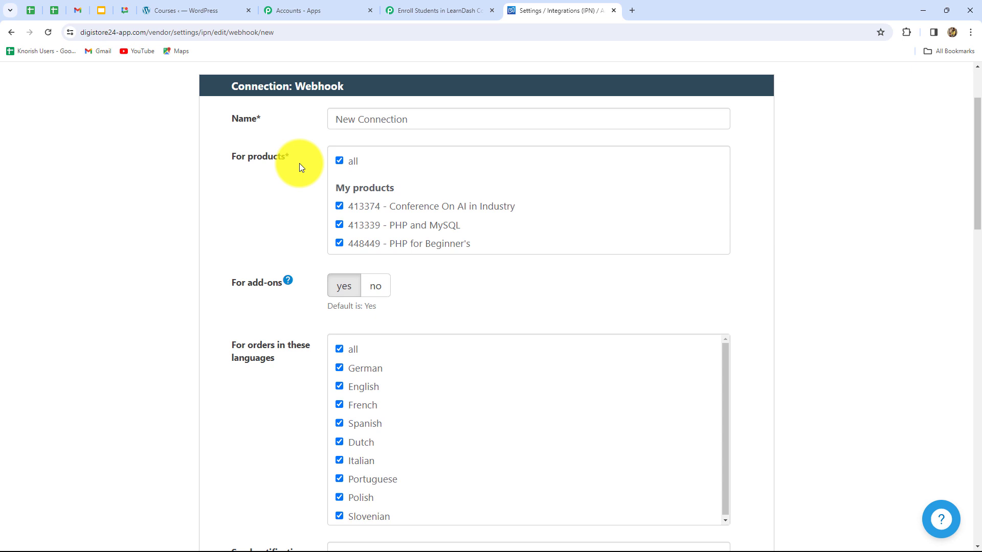
click(338, 226)
click(339, 225)
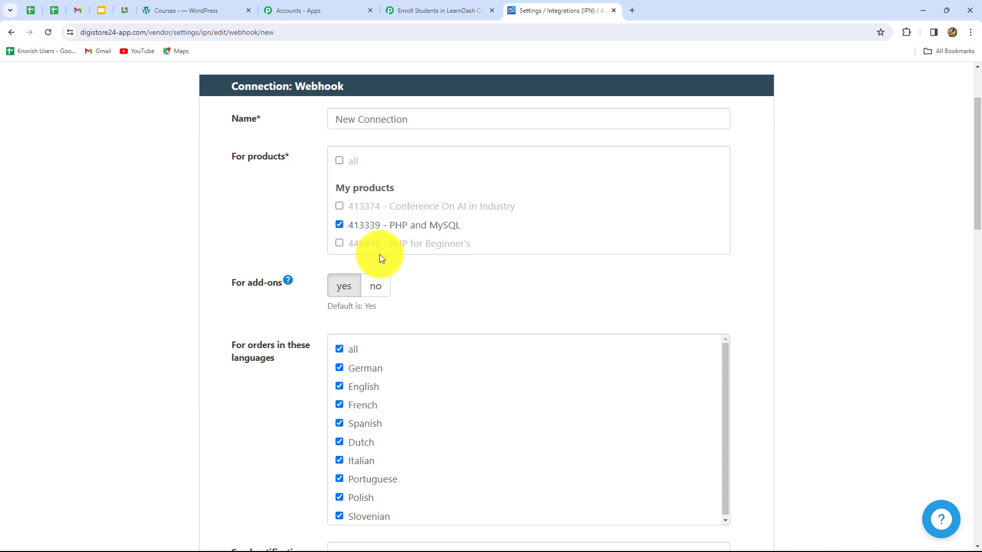
- Limit the webhook connection to orders in English only
scroll(380, 253, down, 4)
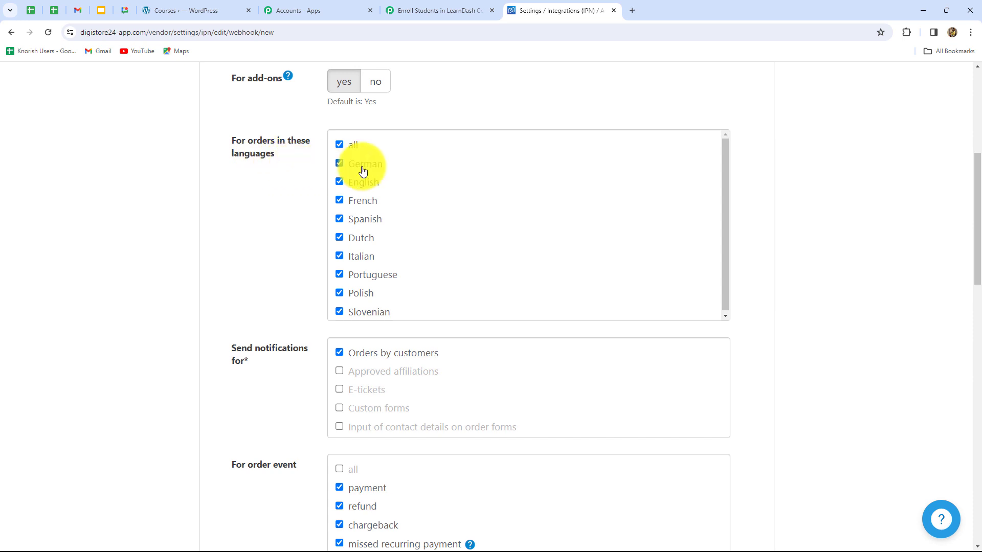
click(340, 147)
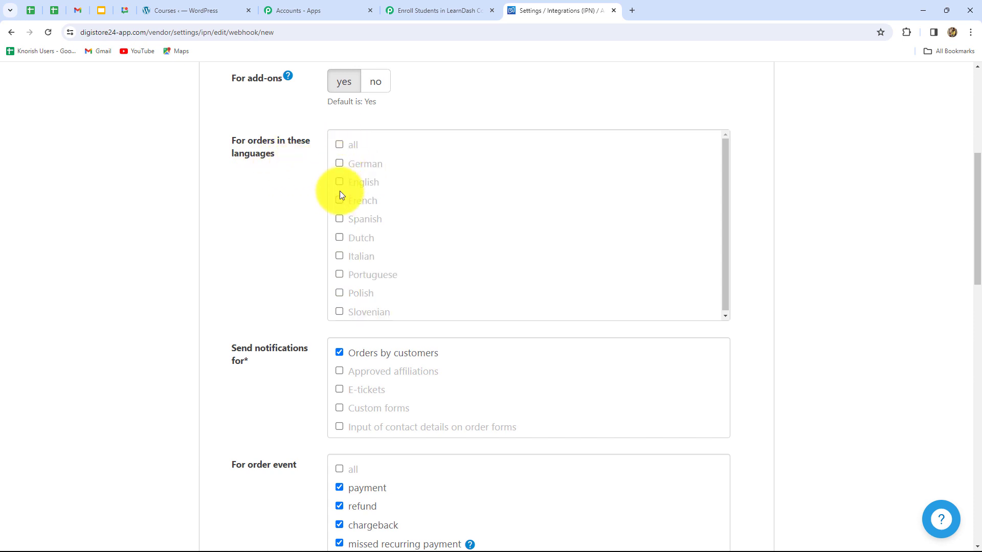
click(339, 183)
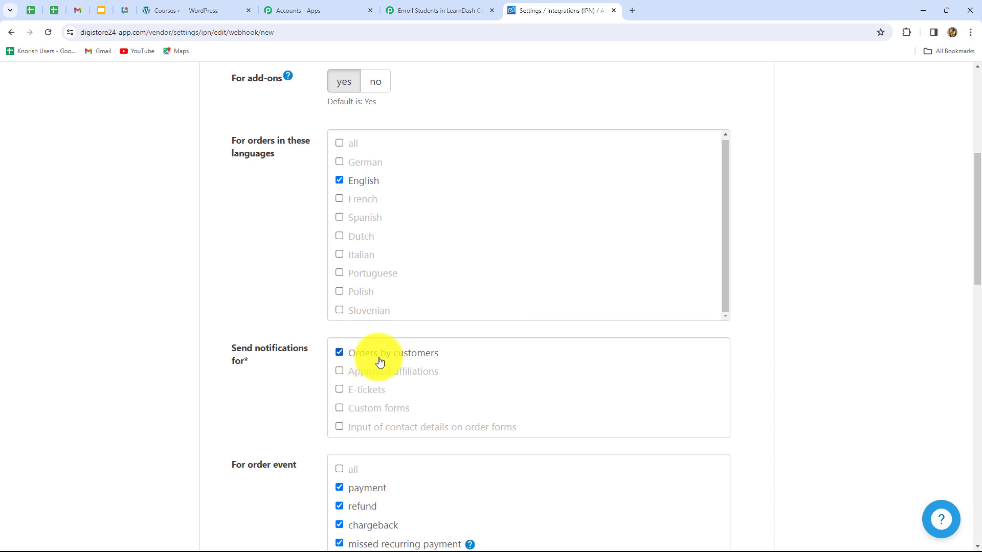
- Restrict the webhook's order events to payment only
scroll(403, 369, down, 5)
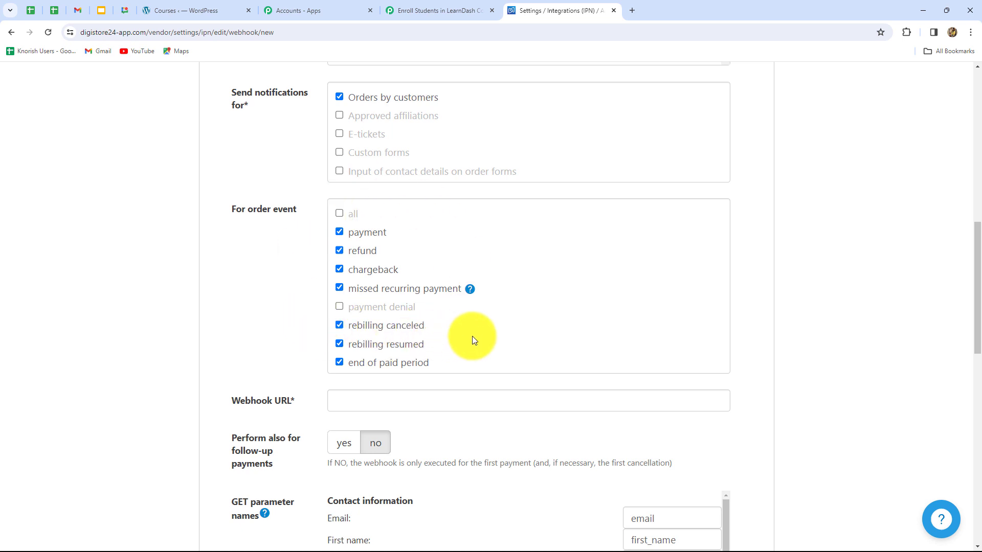
click(341, 215)
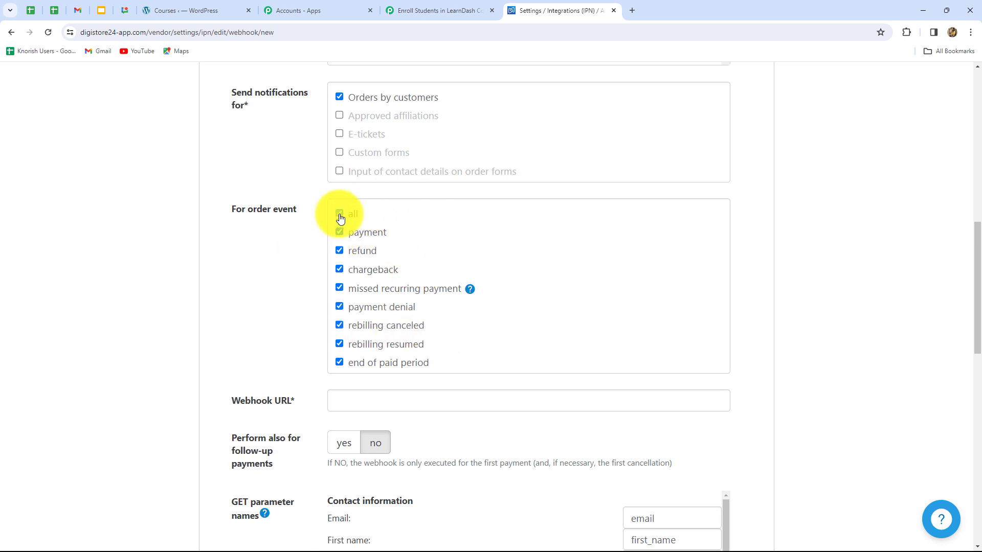
click(340, 215)
click(340, 233)
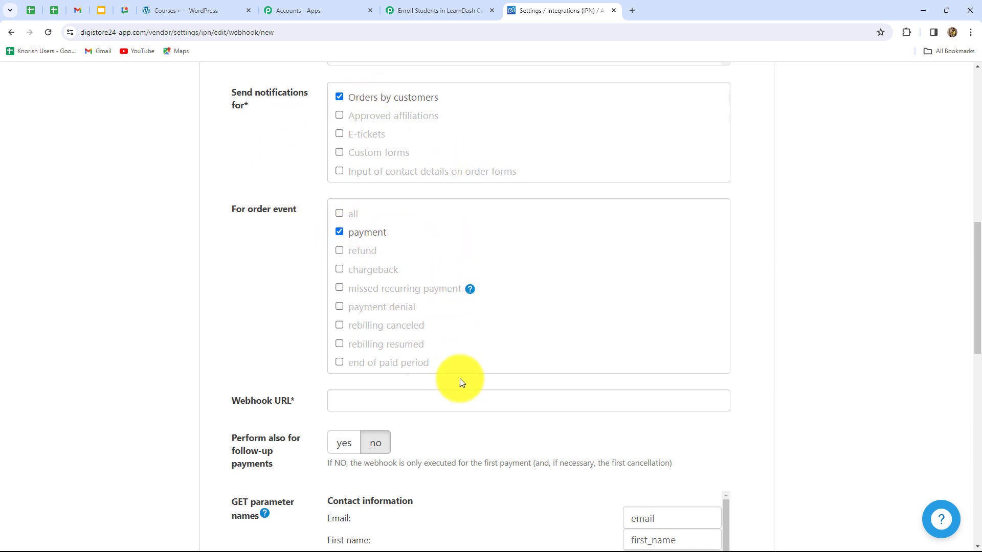
- Paste the webhook URL copied from Pabbly Connect into the connection's Webhook URL field
scroll(460, 379, down, 4)
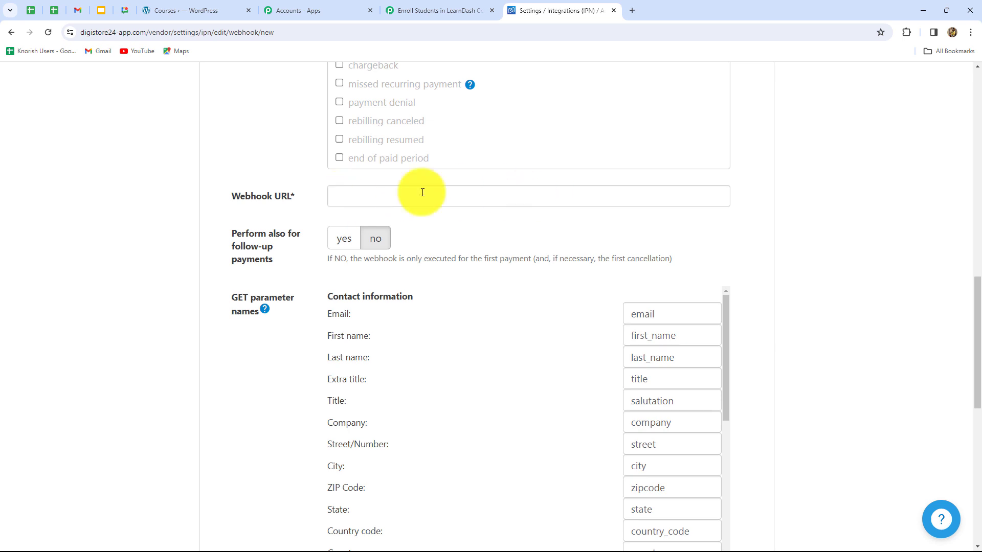
click(355, 202)
key(ctrl+v)
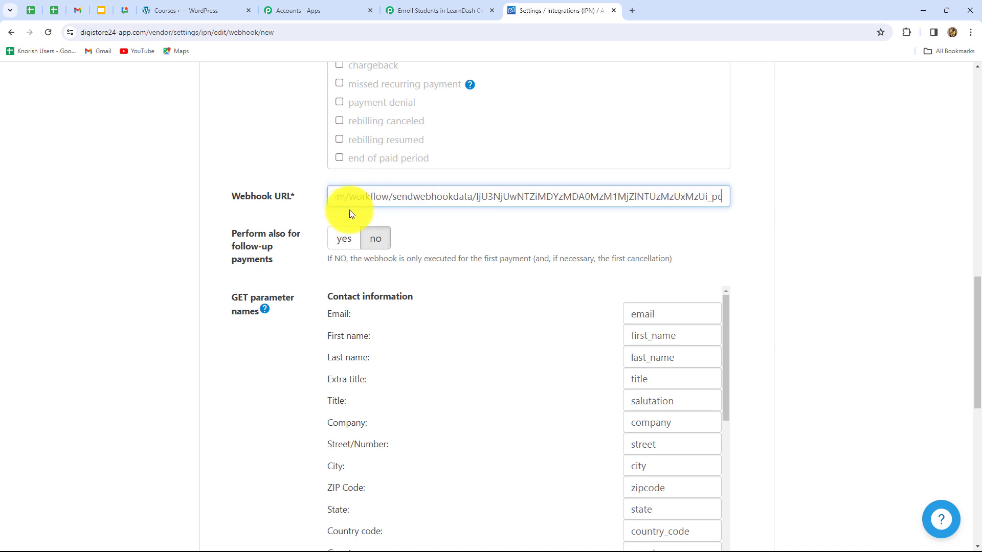
- Review the contact, order, URL and misc GET parameter names, and save the webhook connection
scroll(499, 255, down, 5)
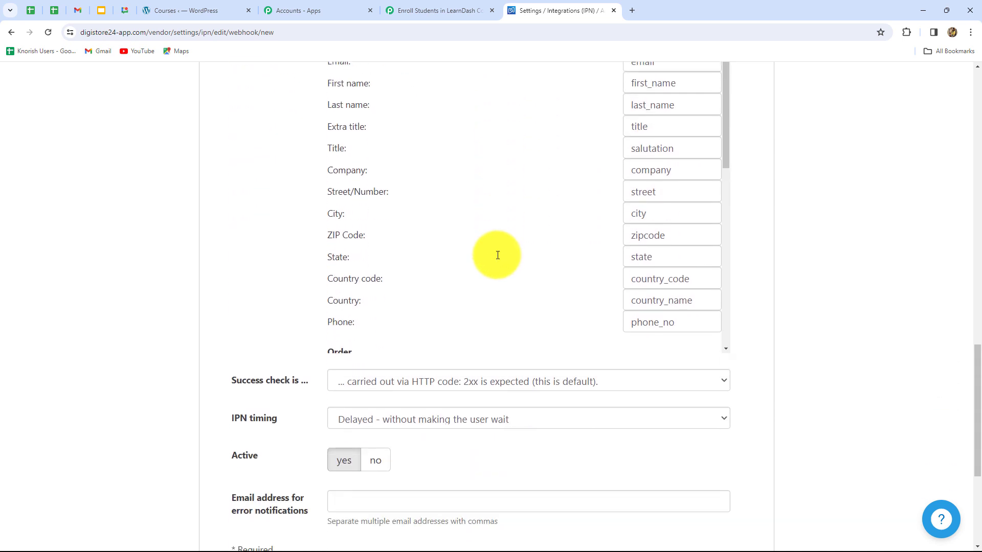
scroll(562, 281, up, 3)
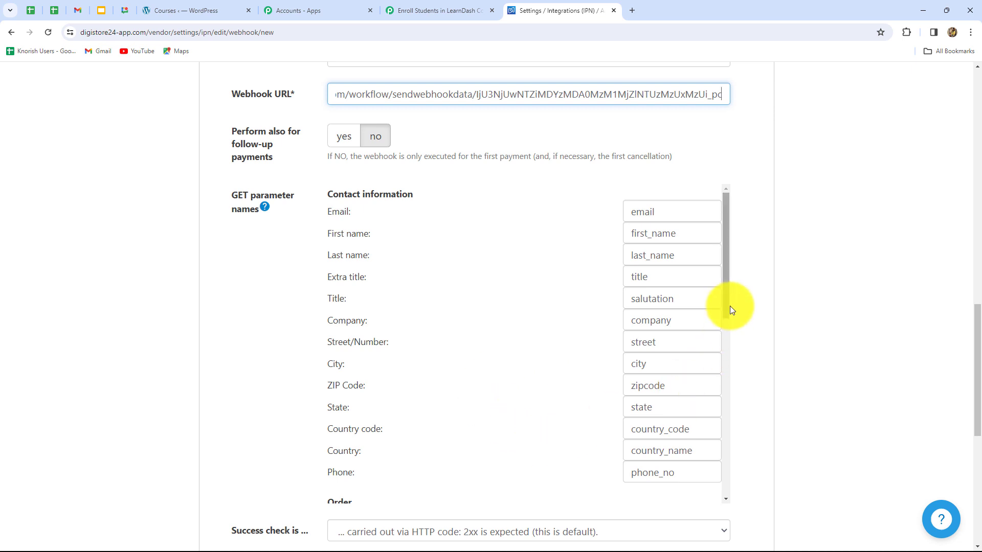
mouse_move(726, 306)
mouse_down()
mouse_move(723, 465)
mouse_move(723, 323)
mouse_up()
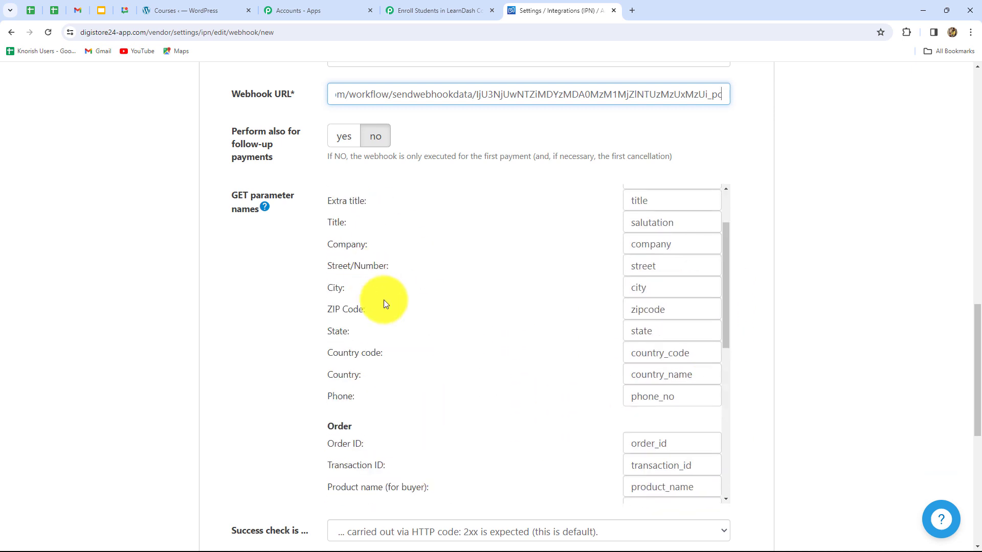
scroll(383, 300, down, 7)
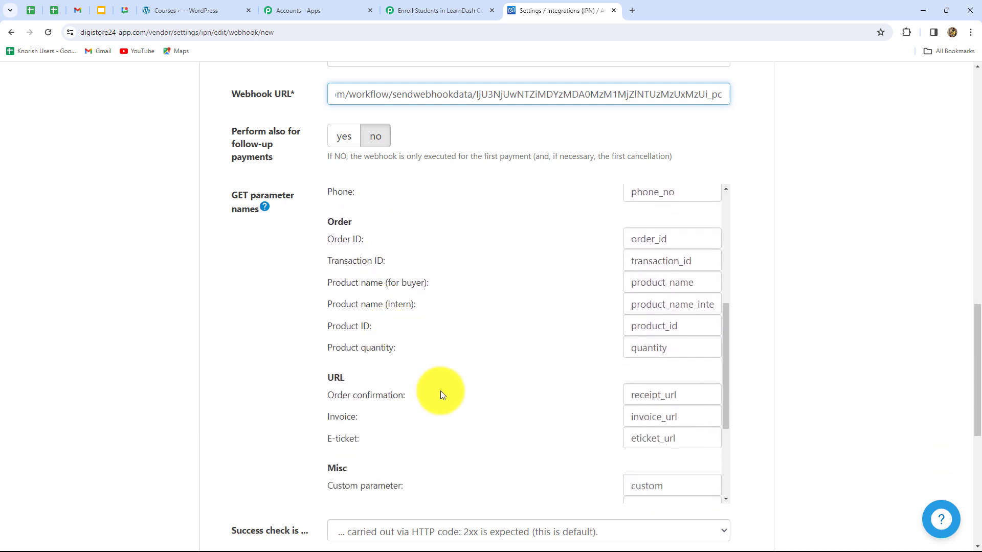
scroll(441, 391, down, 1)
scroll(815, 356, down, 6)
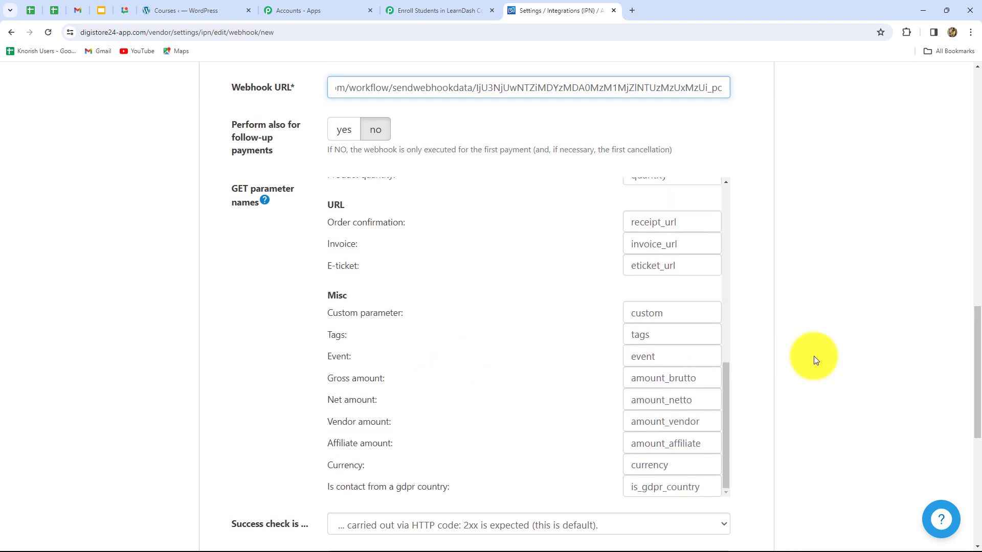
scroll(803, 357, down, 2)
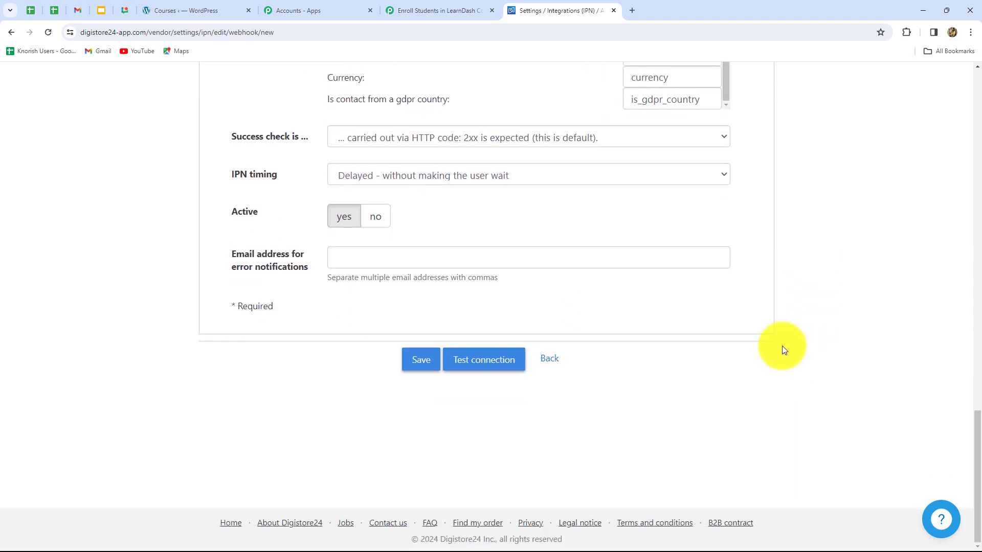
click(421, 359)
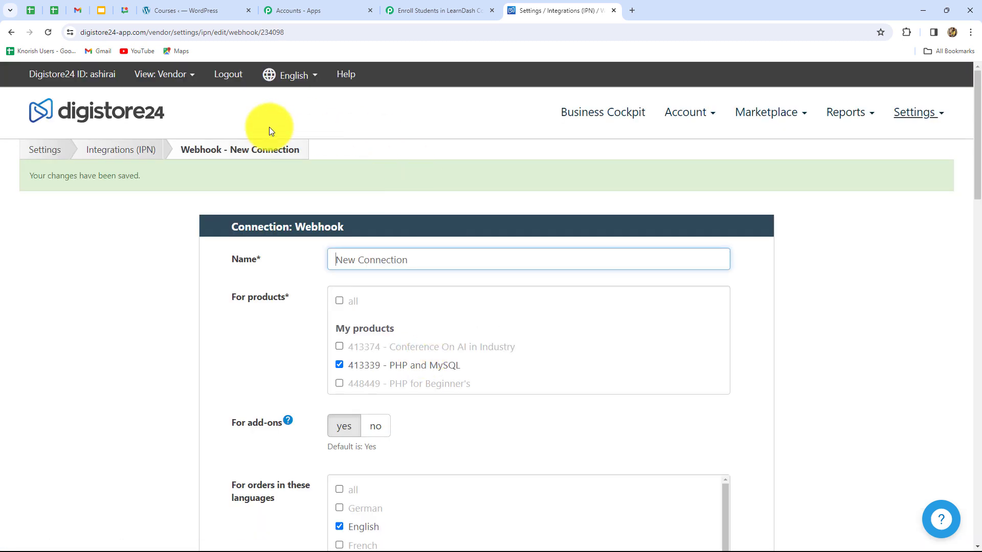
click(353, 260)
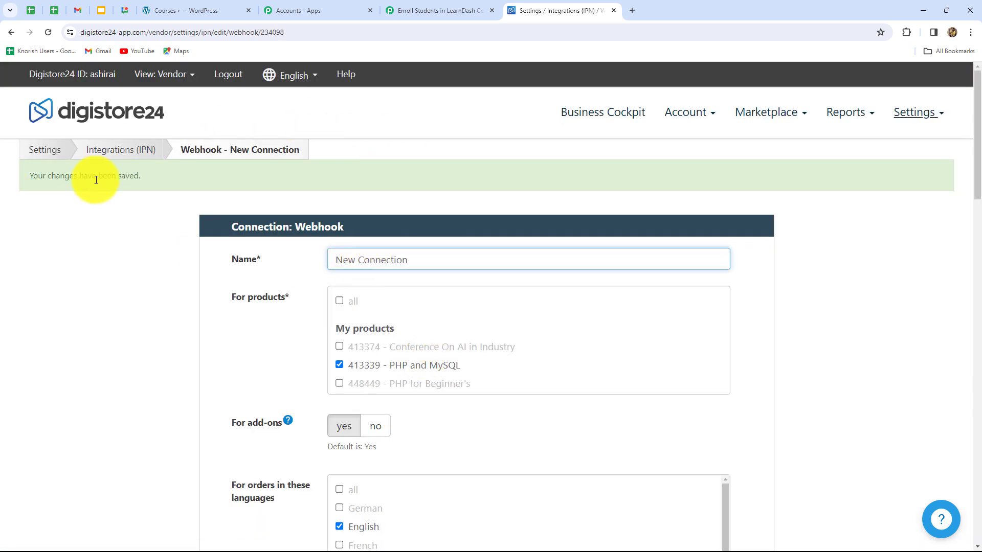
- Return to Pabbly Connect and check the Digistore24 trigger's webhook response status and setup note
click(439, 10)
scroll(801, 276, down, 2)
scroll(800, 276, down, 1)
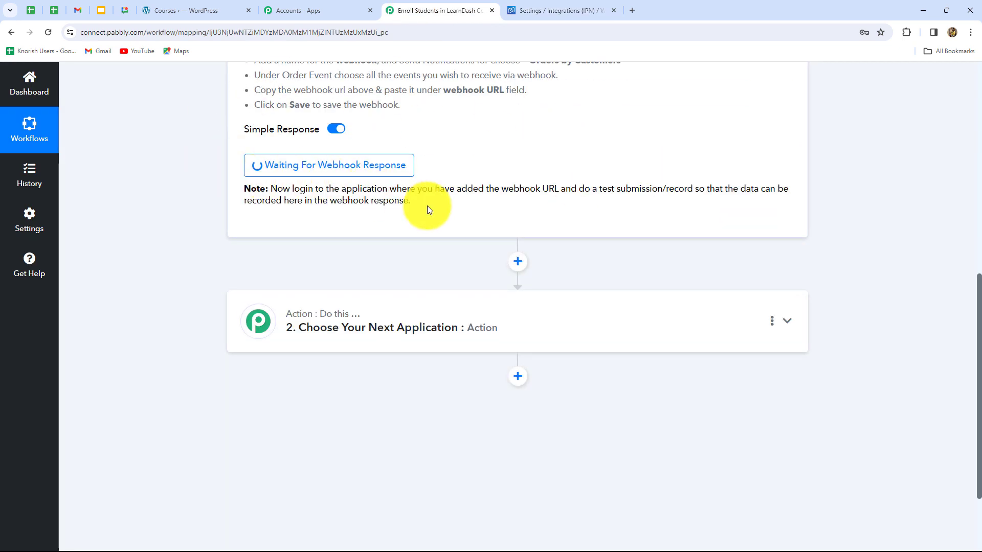
scroll(428, 206, up, 3)
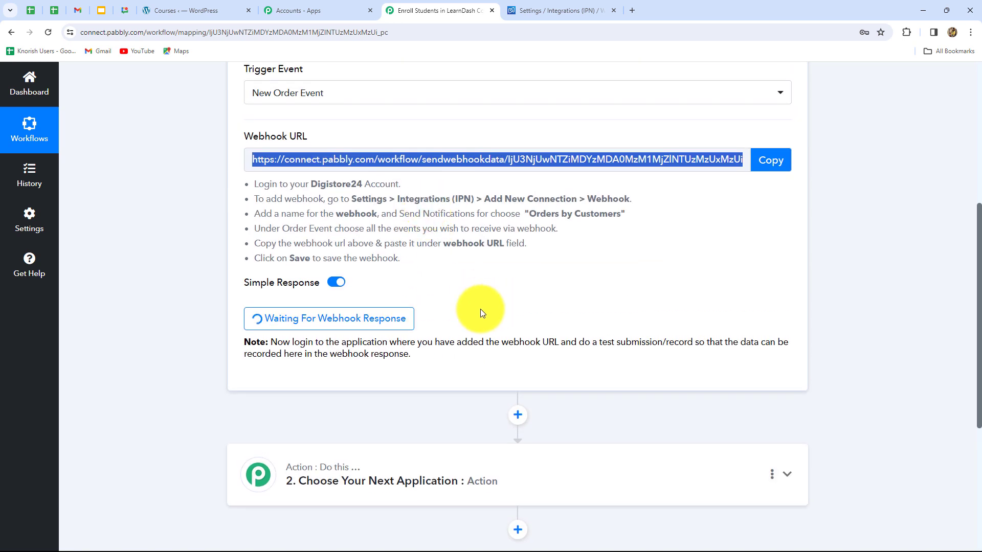
scroll(480, 309, up, 3)
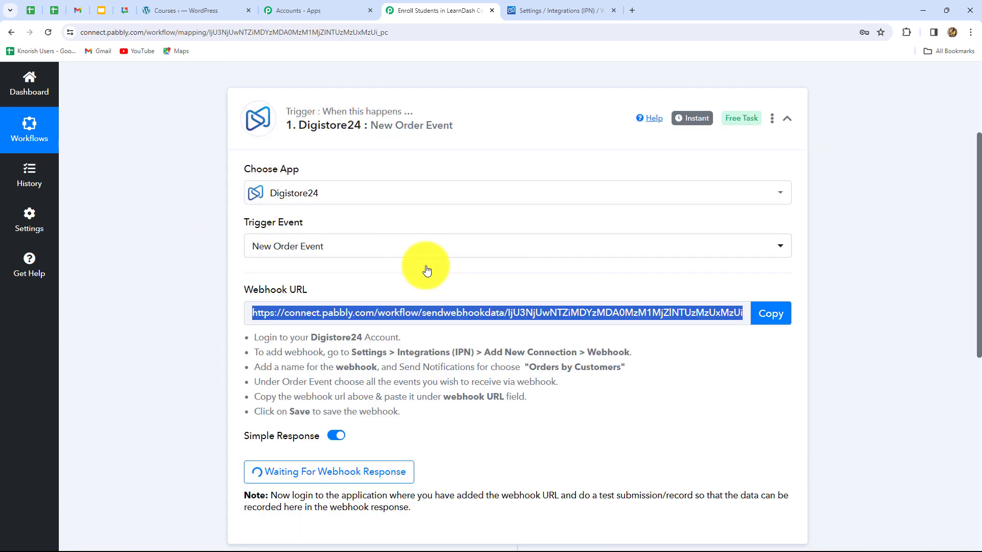
scroll(445, 307, down, 4)
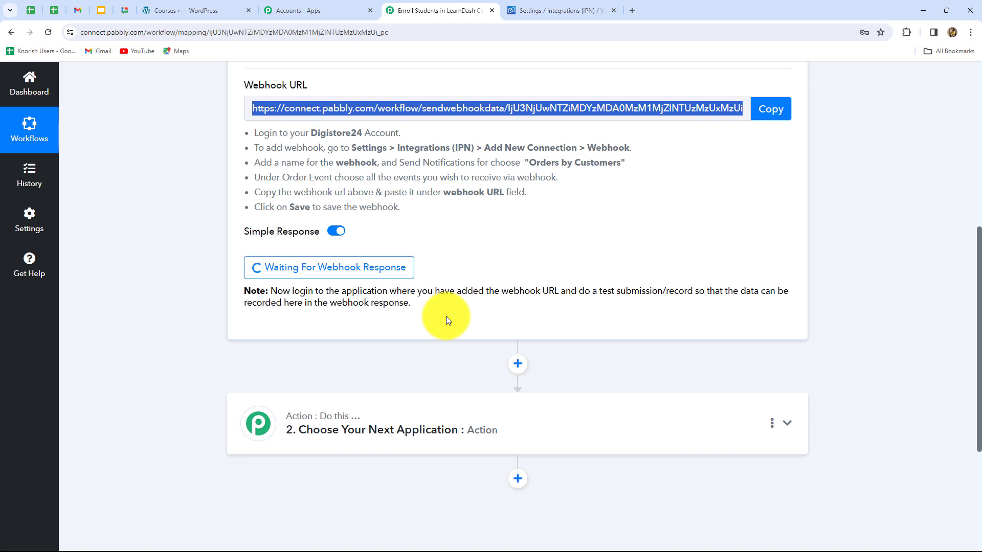
- Switch to Digistore24 and start a test purchase of the PHP and MySQL product from the account's product list
click(522, 12)
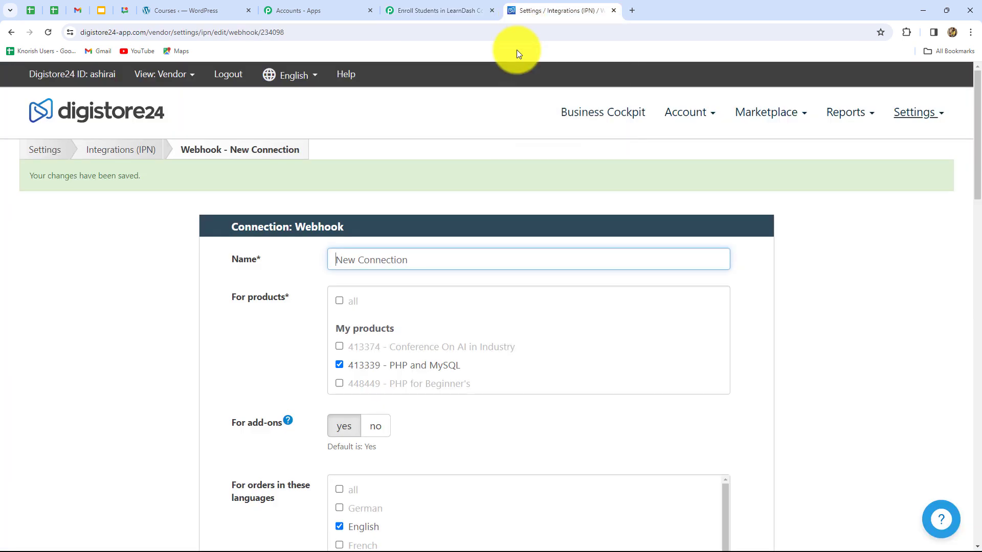
click(685, 113)
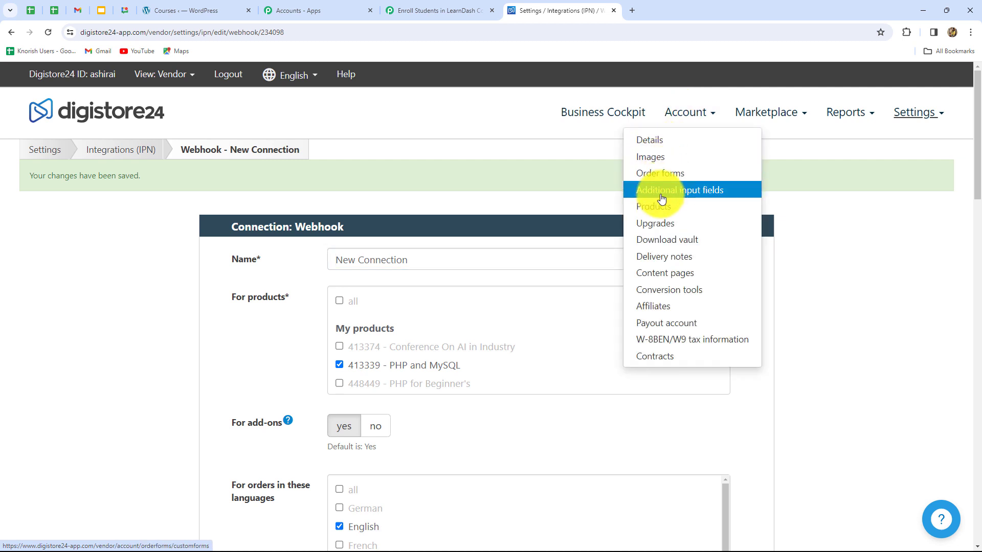
click(653, 210)
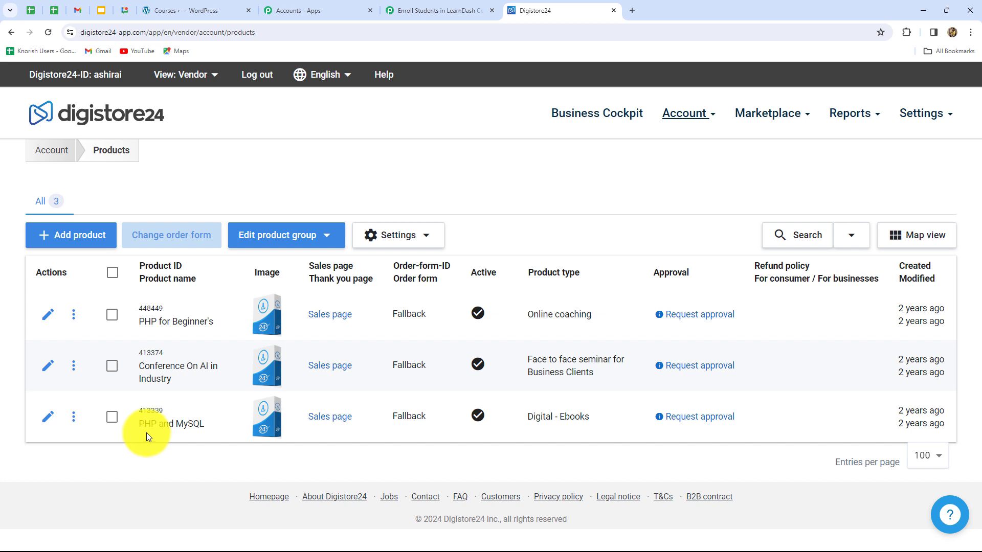
click(74, 417)
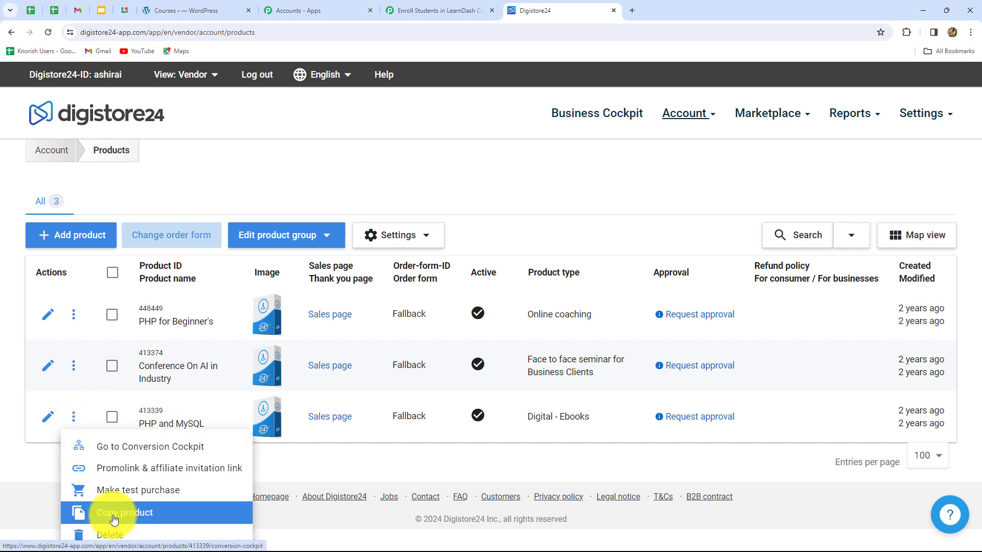
click(124, 491)
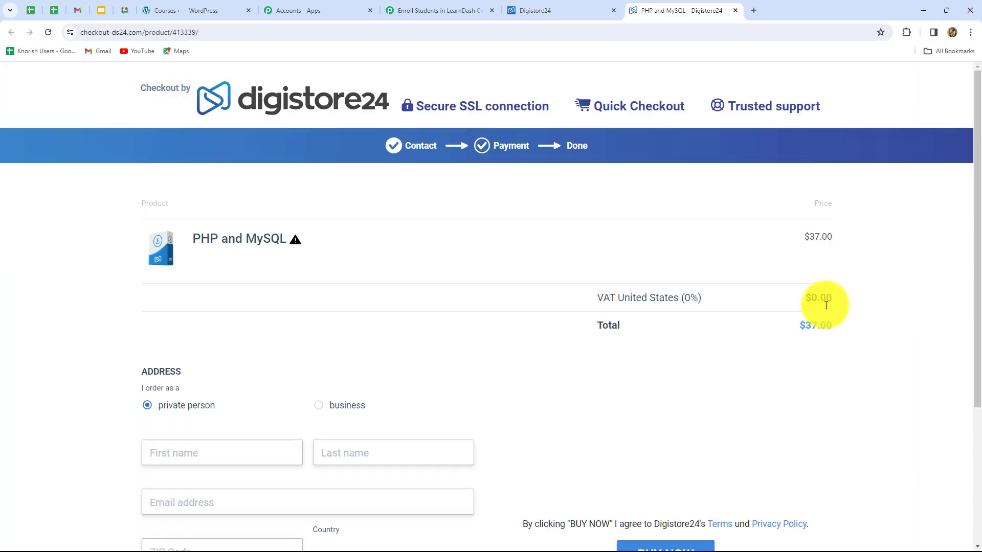
- Enter the test customer's first name, last name and email address in the checkout form
scroll(726, 388, down, 5)
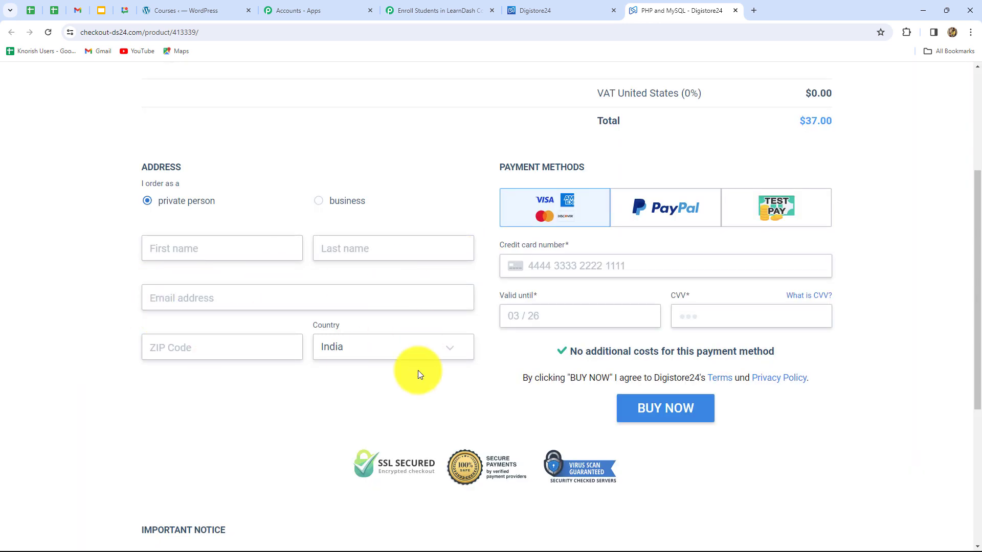
click(214, 243)
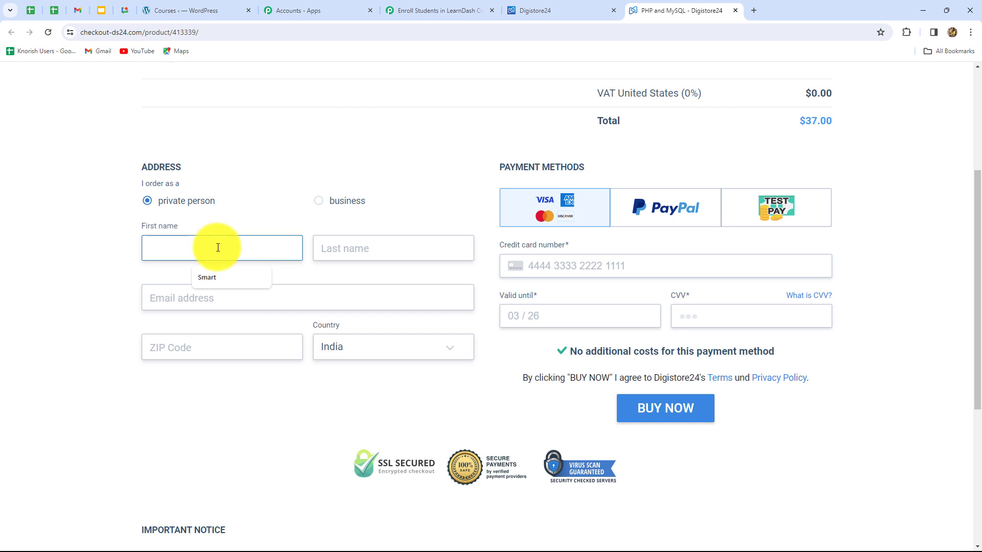
text(Latest)
click(331, 241)
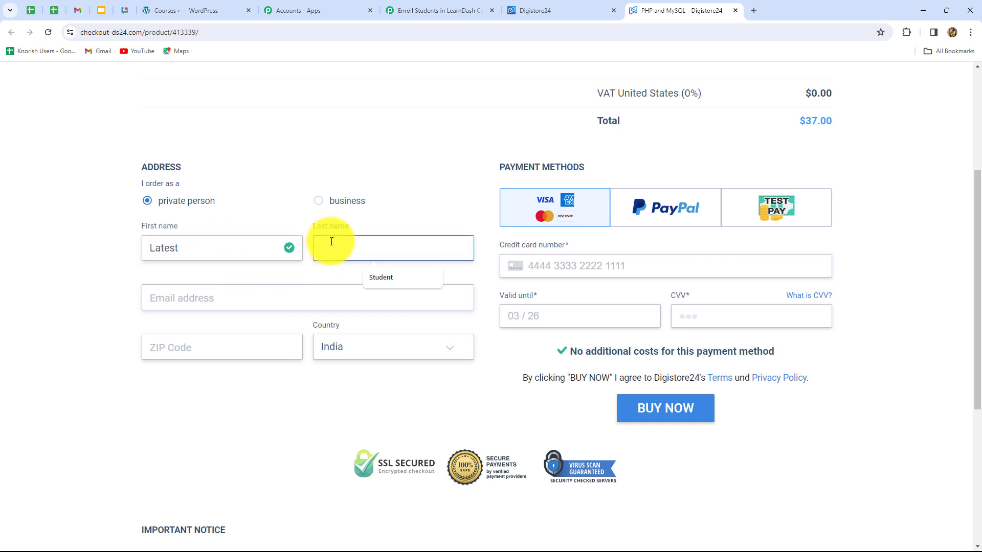
text(Student)
key(Tab)
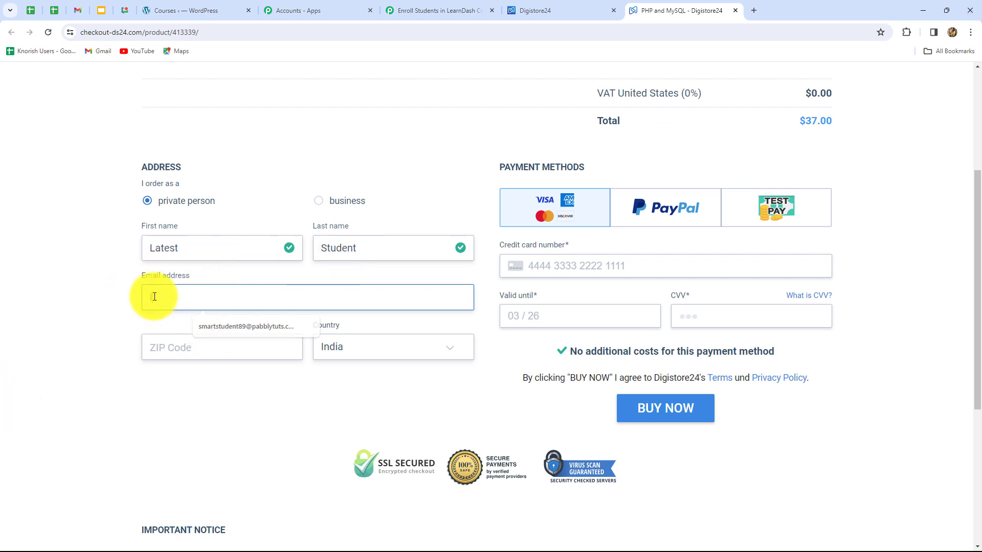
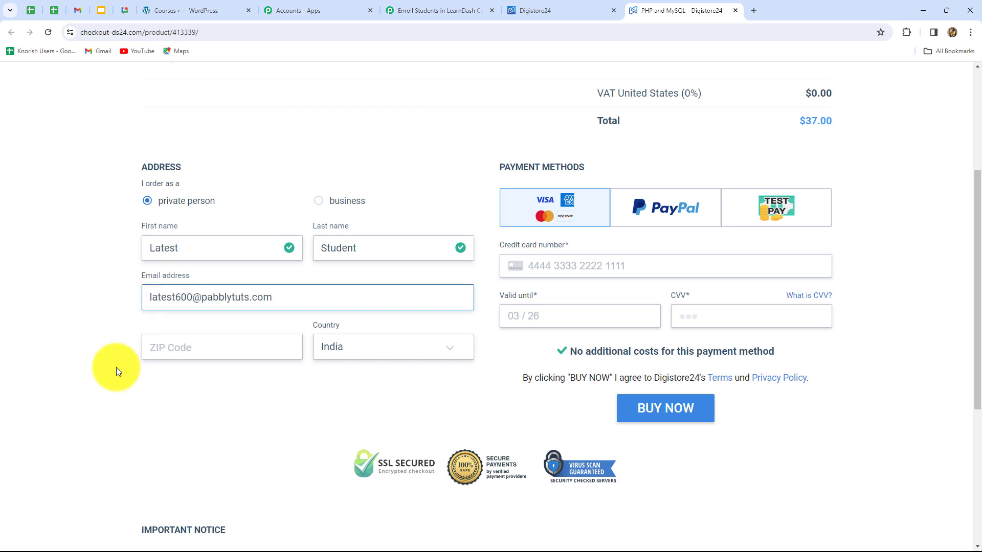
- Enter the customer's ZIP code and keep India as the country
click(179, 347)
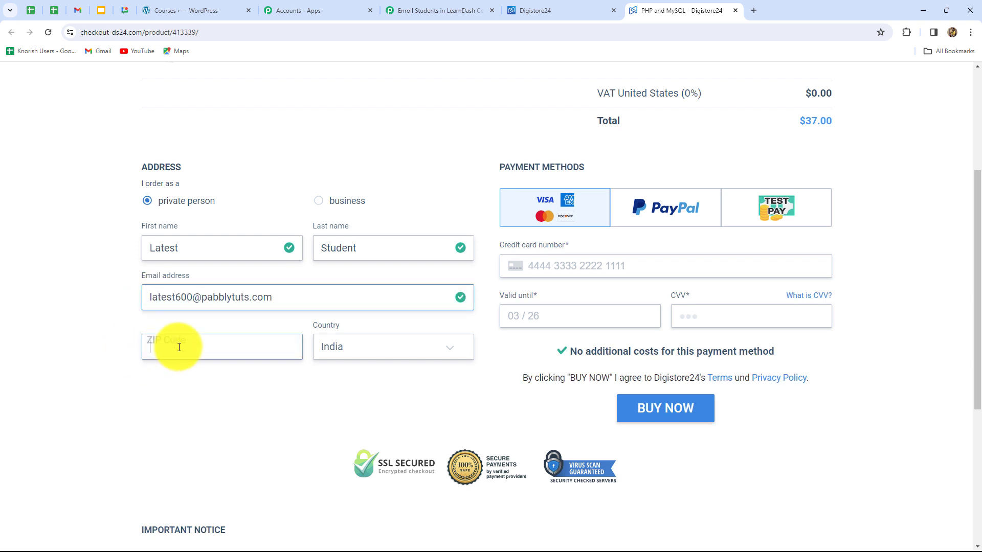
text(462003)
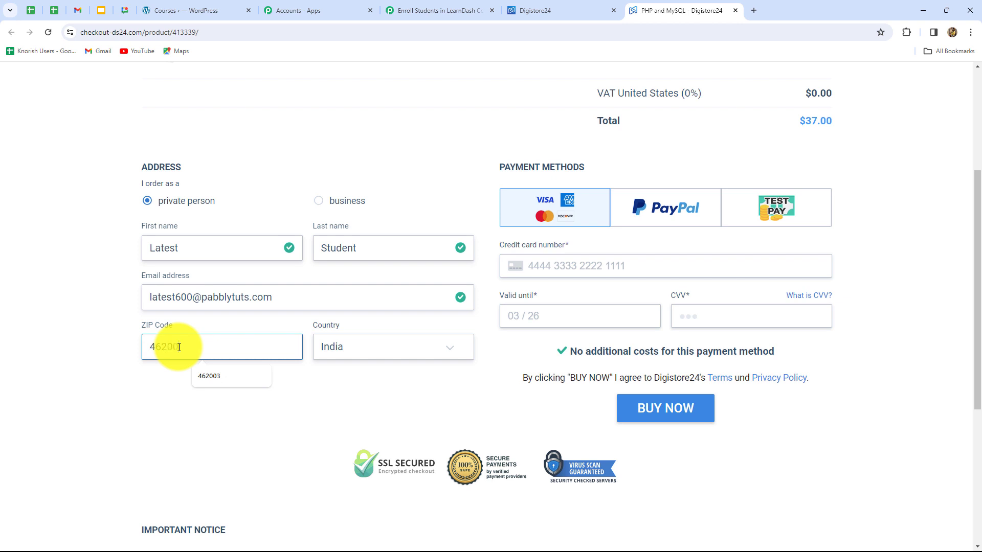
click(345, 350)
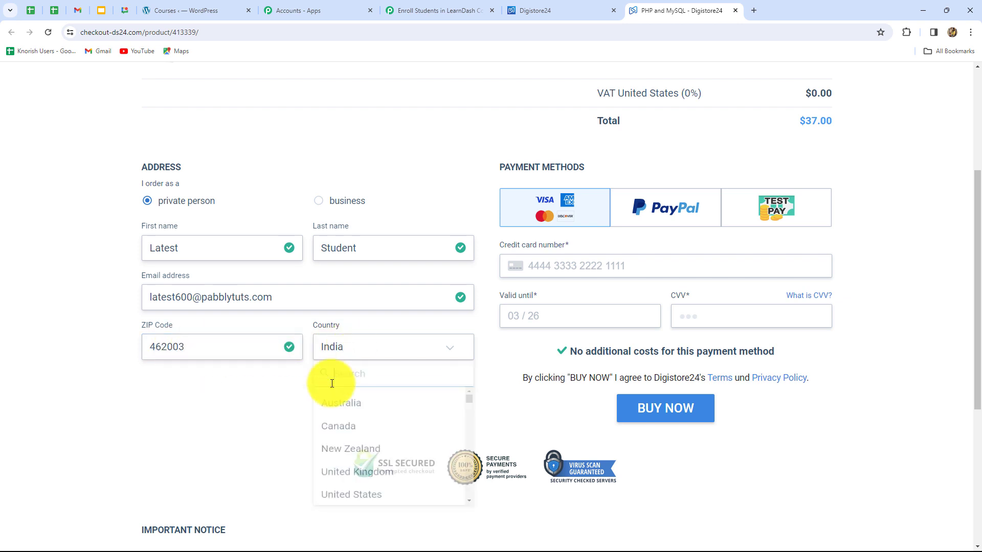
click(240, 407)
- Choose Test Pay as the payment method and place the PHP and MySQL test order
scroll(435, 367, up, 2)
scroll(435, 367, down, 1)
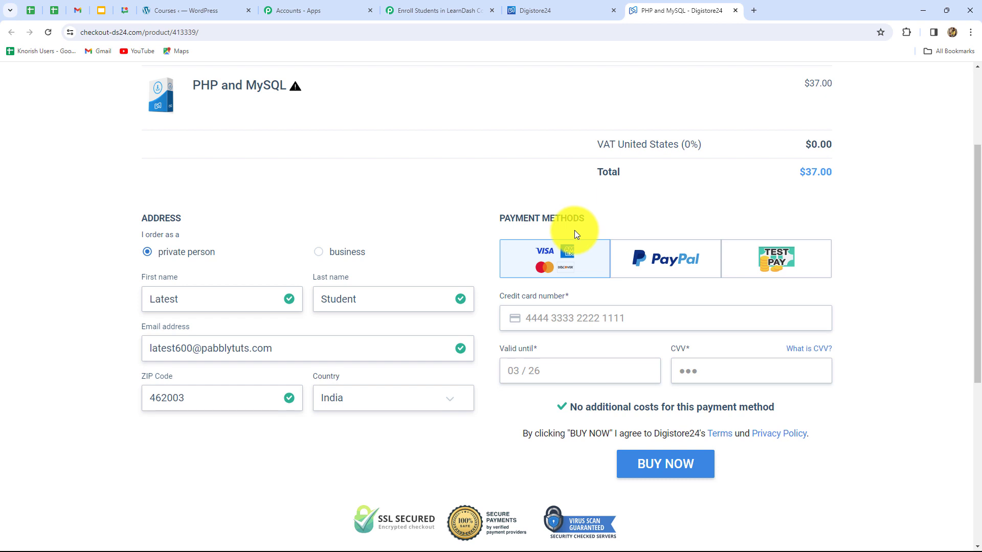
click(743, 262)
click(675, 387)
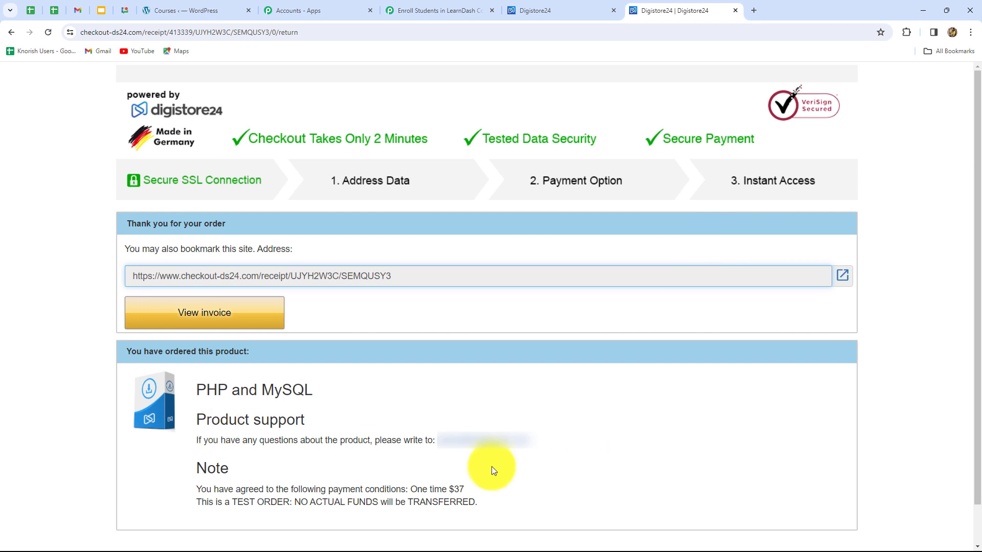
scroll(626, 476, down, 1)
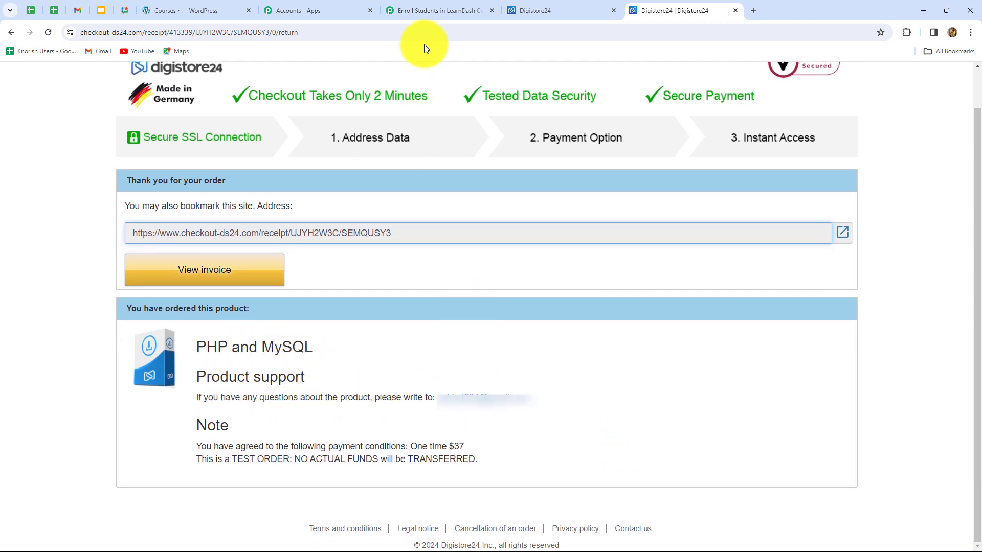
- Return to Pabbly Connect and examine the captured webhook response for the product, order, customer and payment details
click(435, 13)
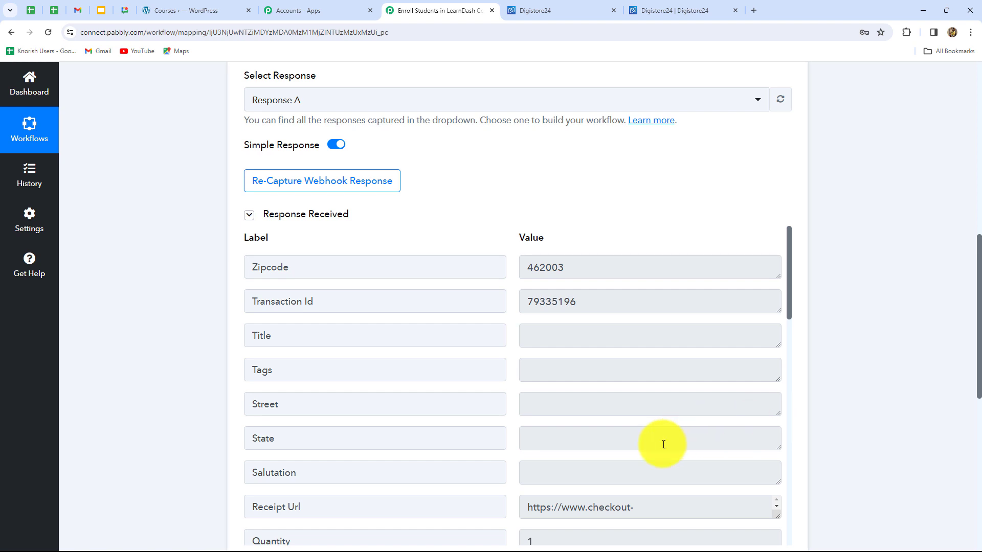
scroll(650, 448, down, 4)
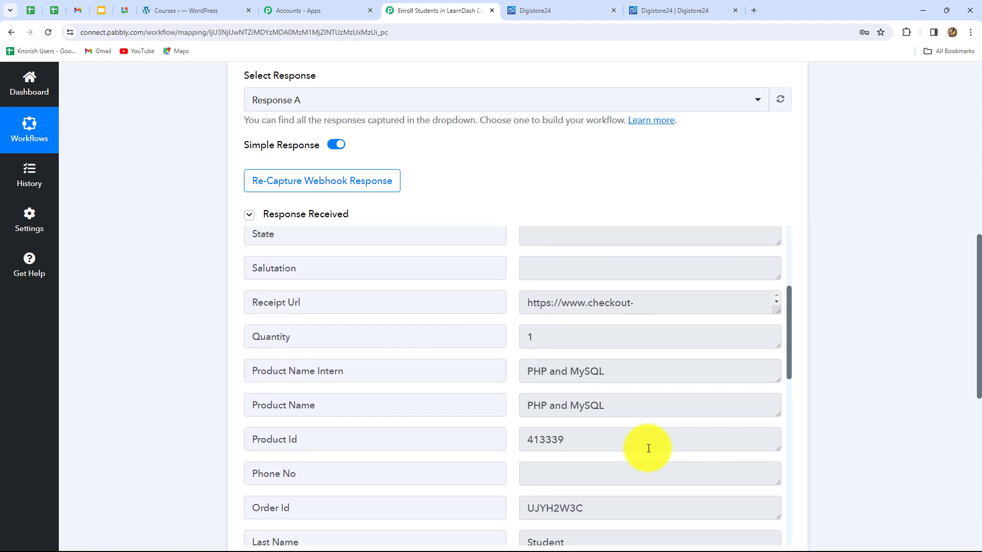
scroll(649, 447, down, 1)
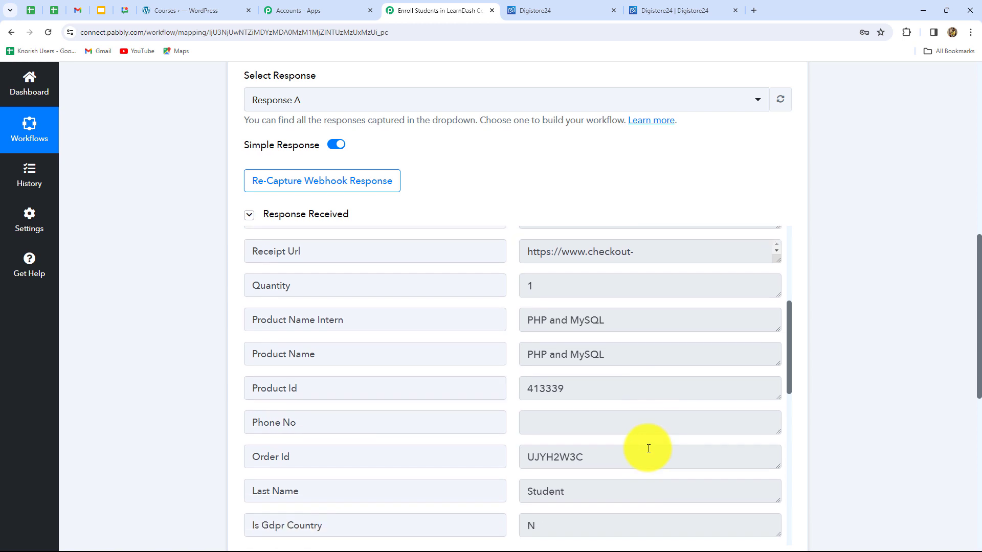
drag(623, 315, 517, 319)
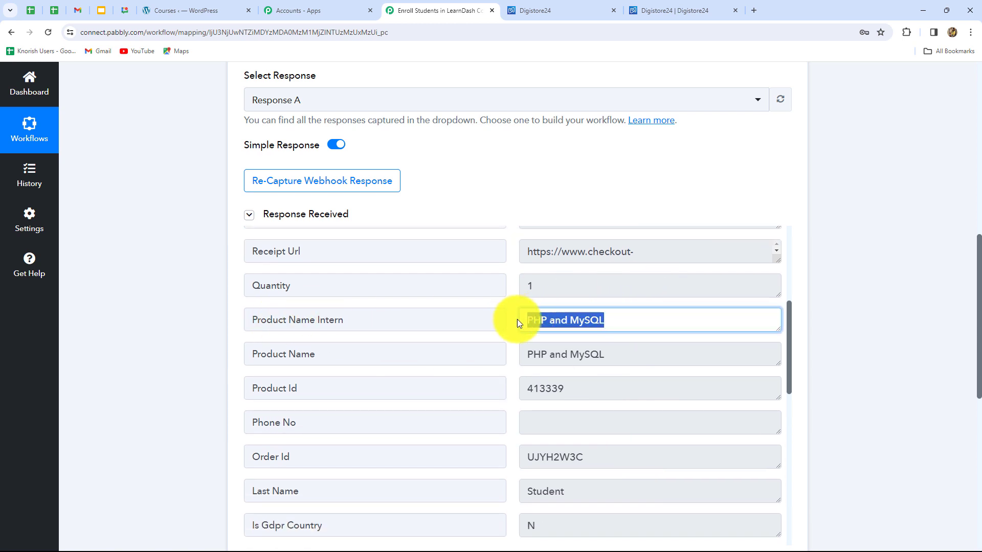
scroll(664, 450, down, 2)
drag(583, 287, 516, 290)
drag(584, 355, 530, 369)
scroll(550, 325, down, 3)
scroll(550, 325, down, 1)
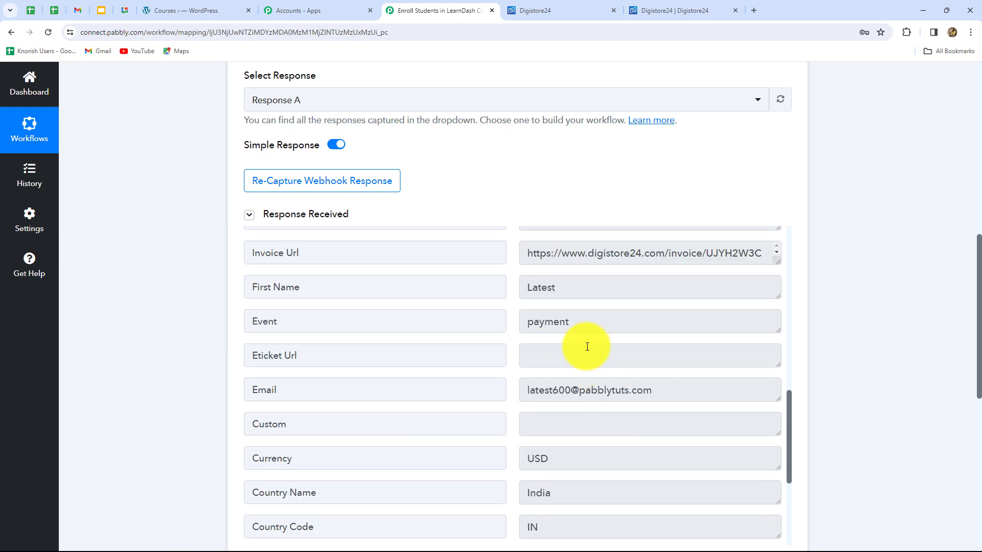
scroll(587, 403, down, 3)
scroll(589, 404, down, 2)
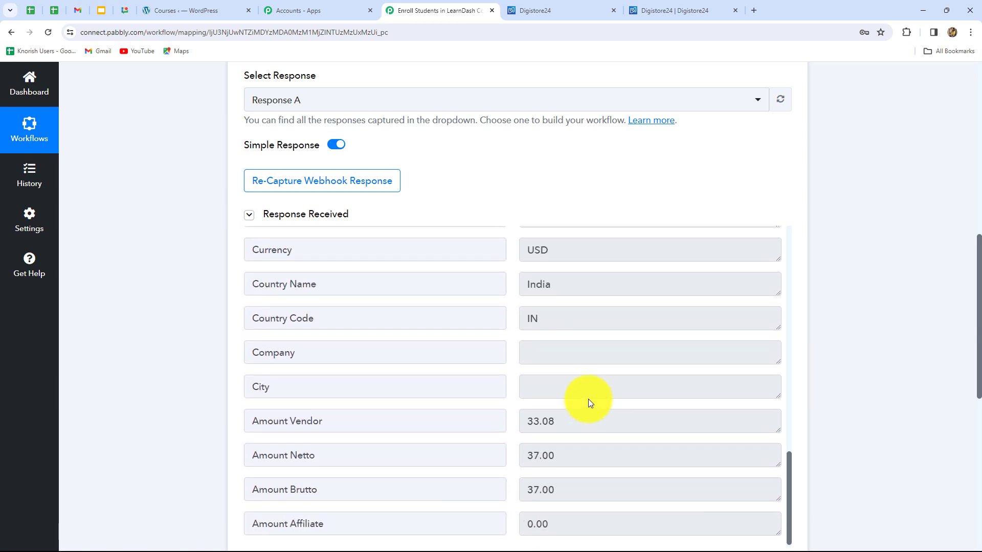
scroll(589, 399, up, 10)
scroll(588, 398, up, 1)
scroll(862, 357, down, 3)
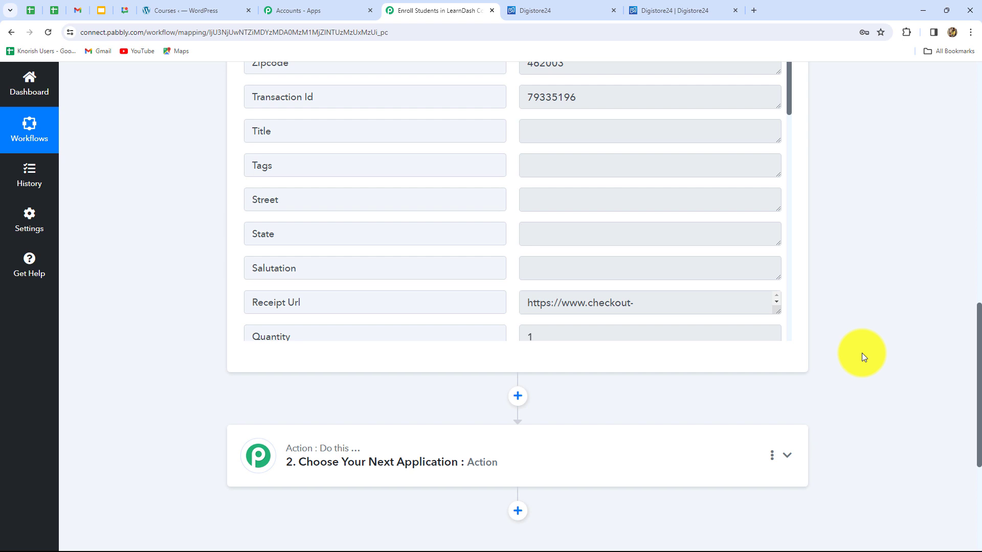
- Look at the workflow's empty action step and check the LearnDash LMS section in the WordPress admin
scroll(862, 357, down, 4)
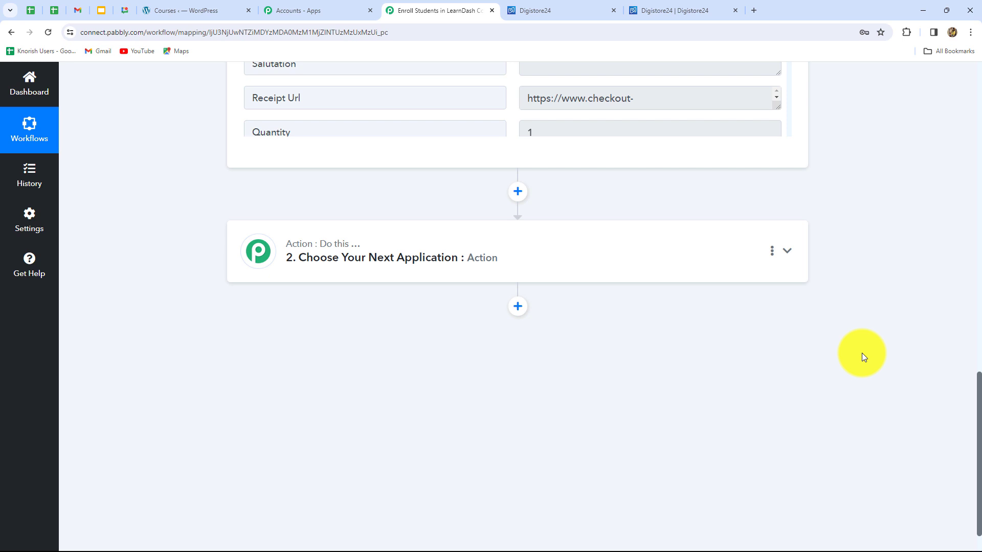
scroll(861, 353, up, 3)
click(186, 11)
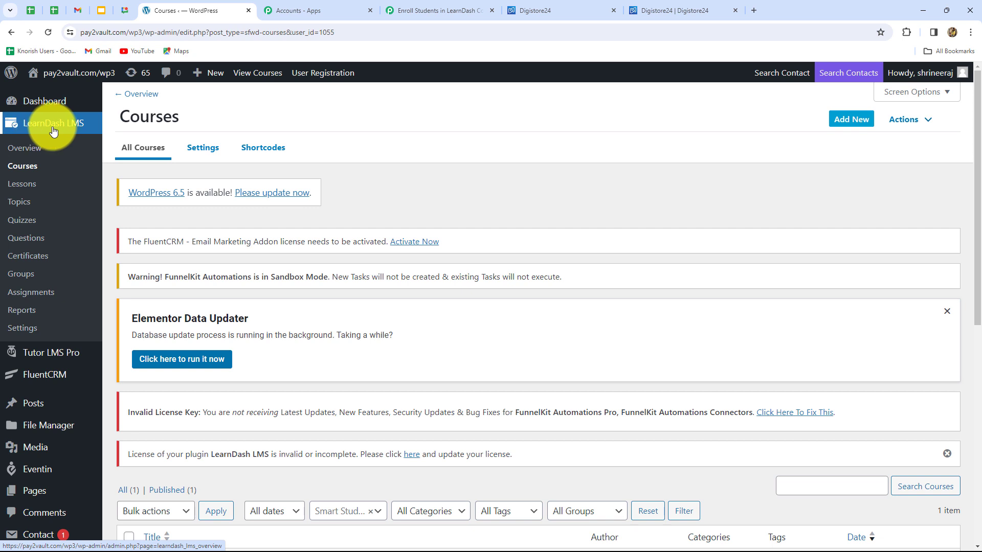
- Back in Pabbly Connect, set the action step's app to WordPress and its action event to Create a User
click(437, 11)
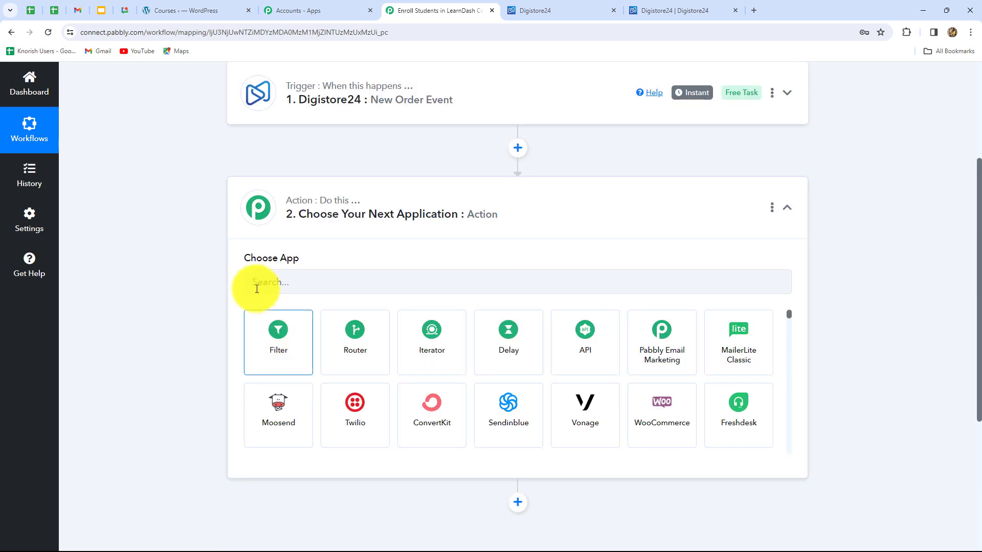
click(268, 282)
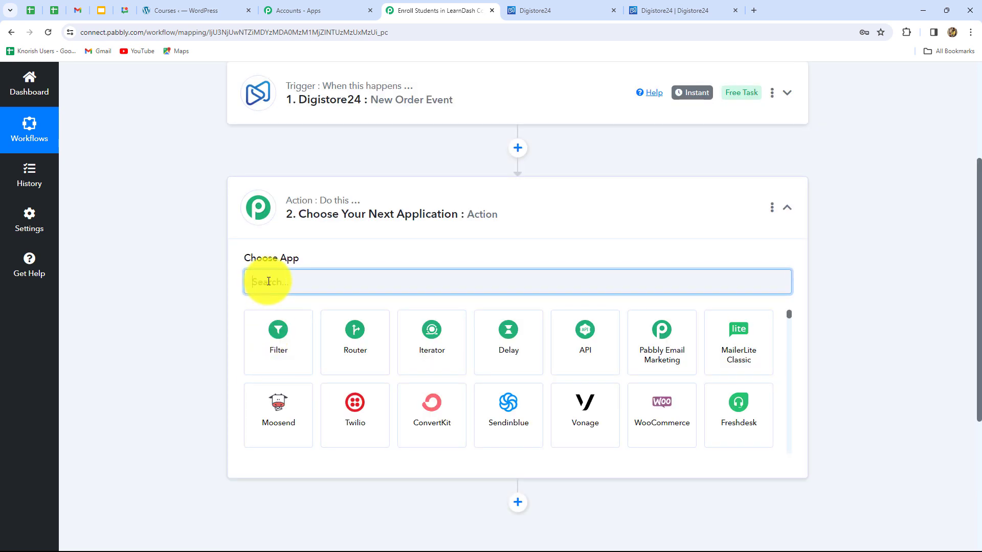
text(Word)
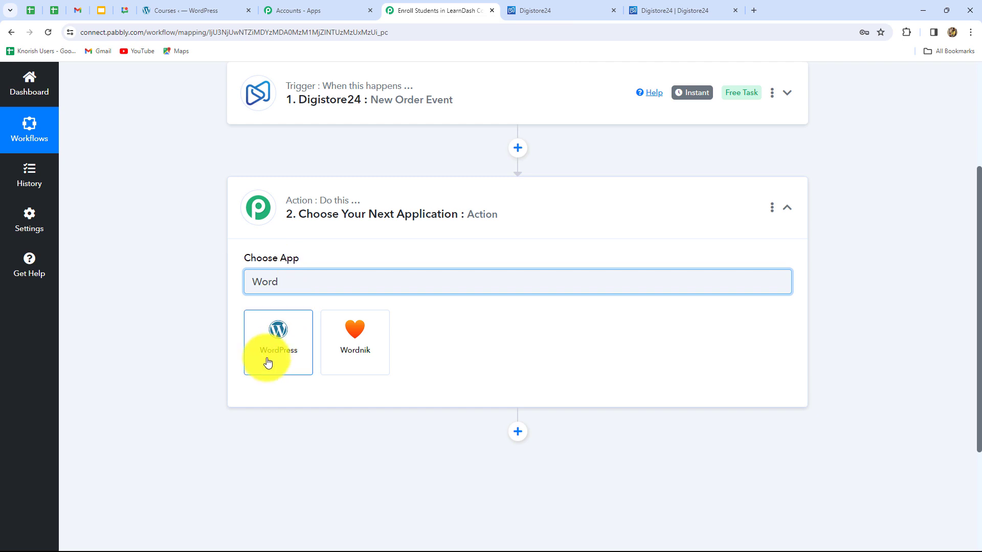
click(268, 362)
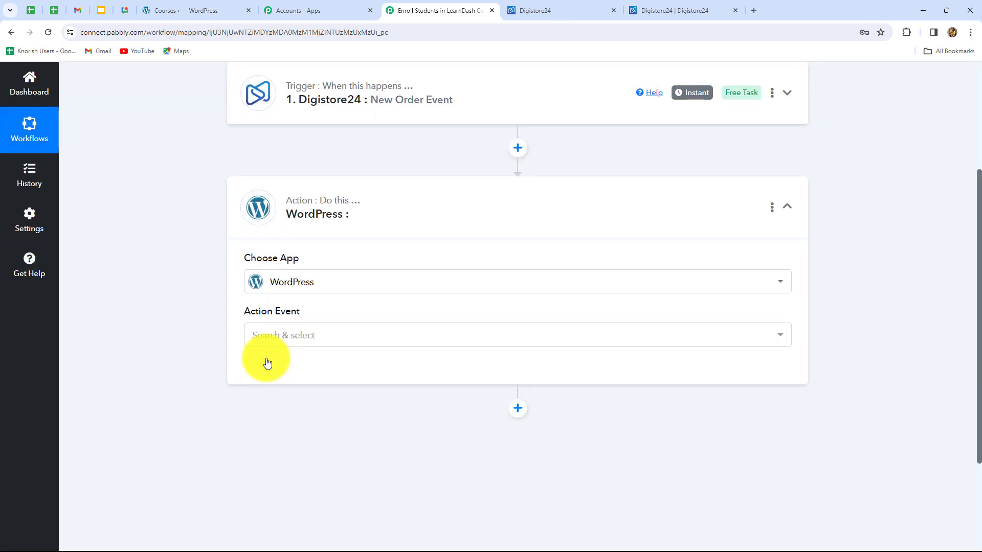
click(266, 338)
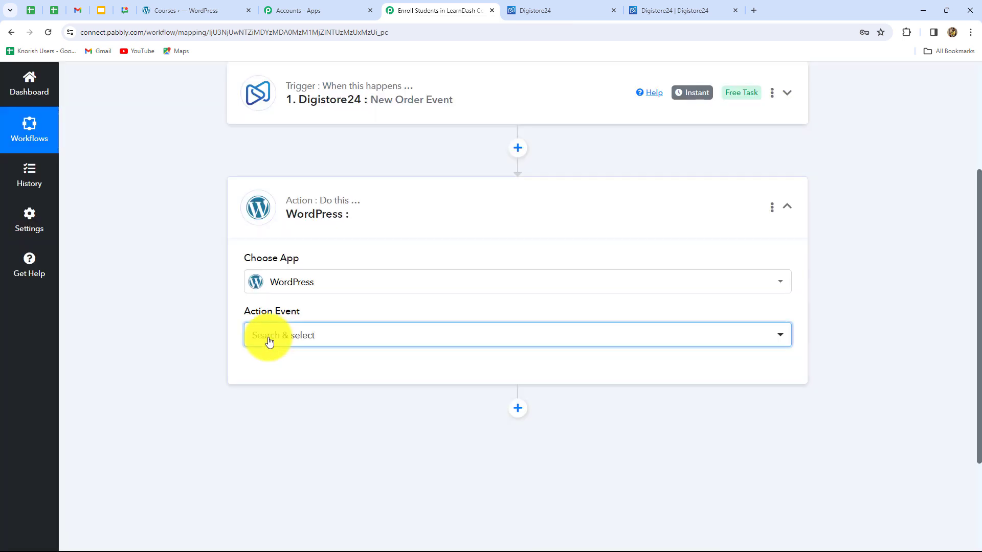
click(279, 303)
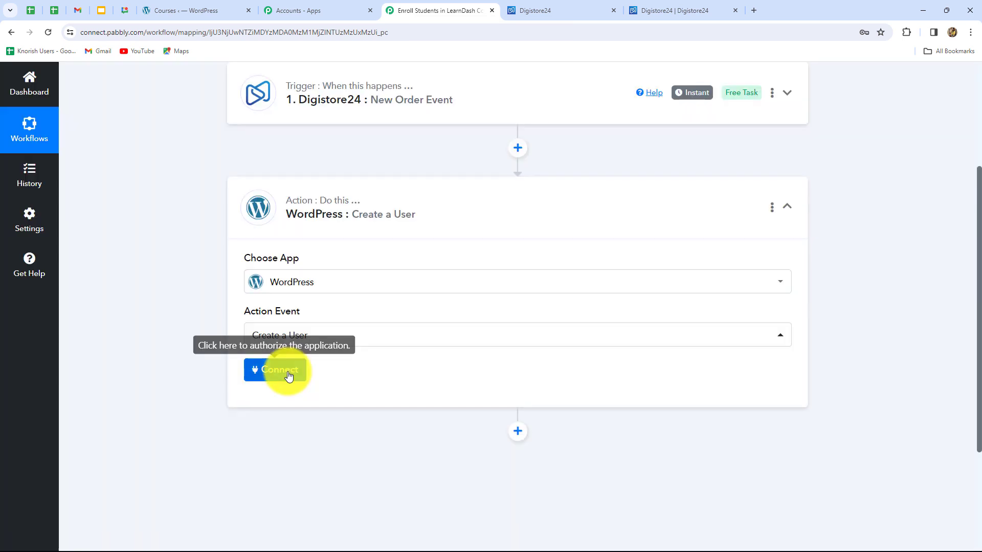
- Open the WordPress account connection settings for the action and choose to add a new connection
click(284, 370)
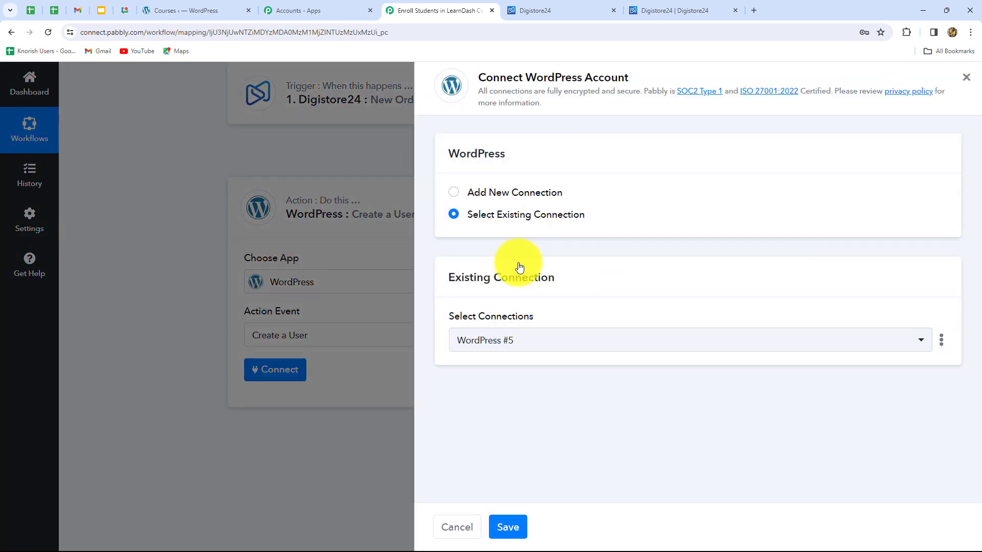
click(491, 192)
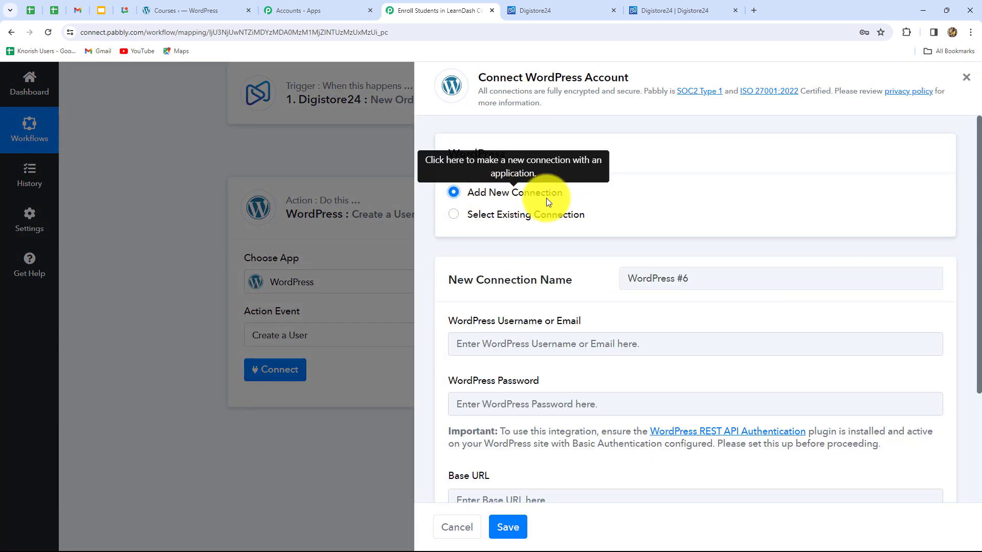
drag(474, 77, 643, 78)
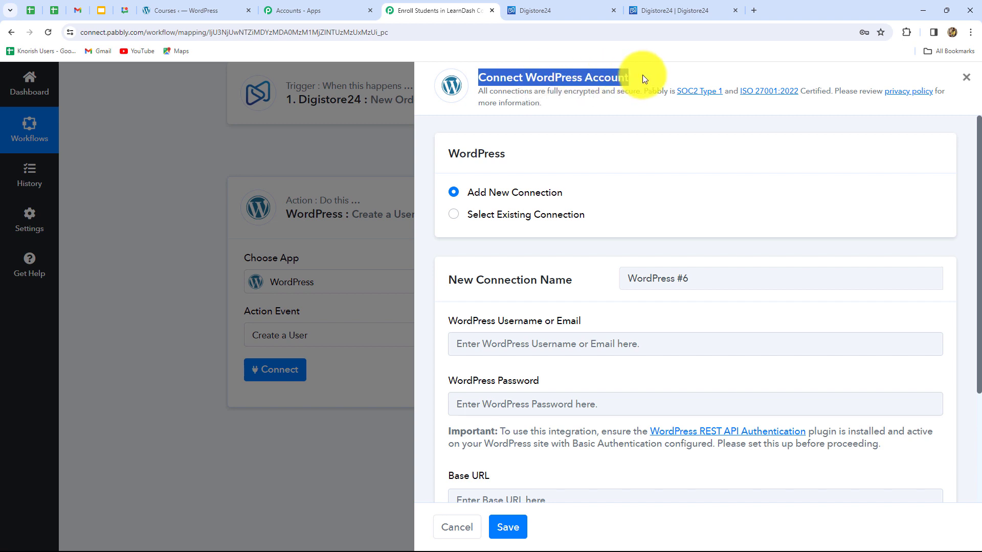
click(622, 159)
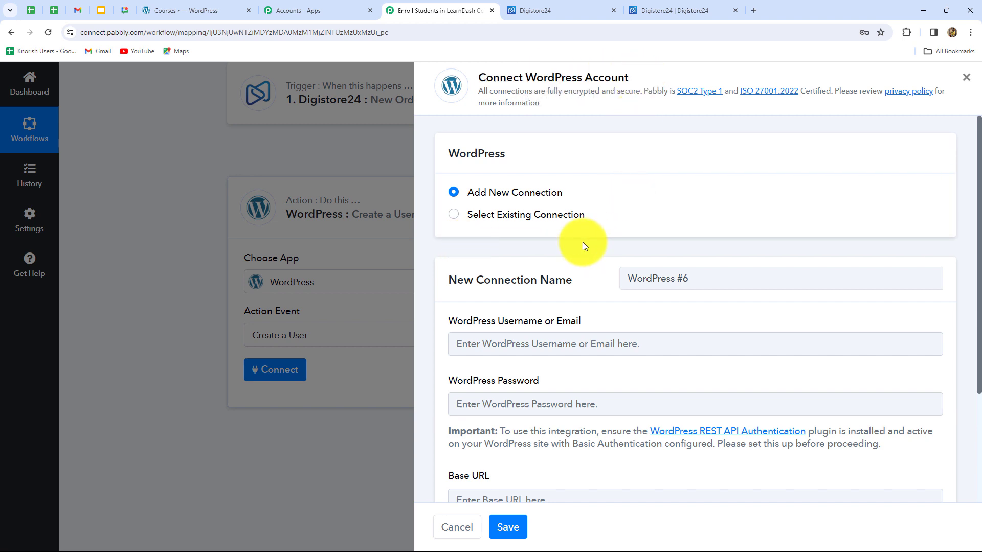
- Enter the WordPress username and account password for the new connection
scroll(639, 377, down, 3)
scroll(639, 377, up, 2)
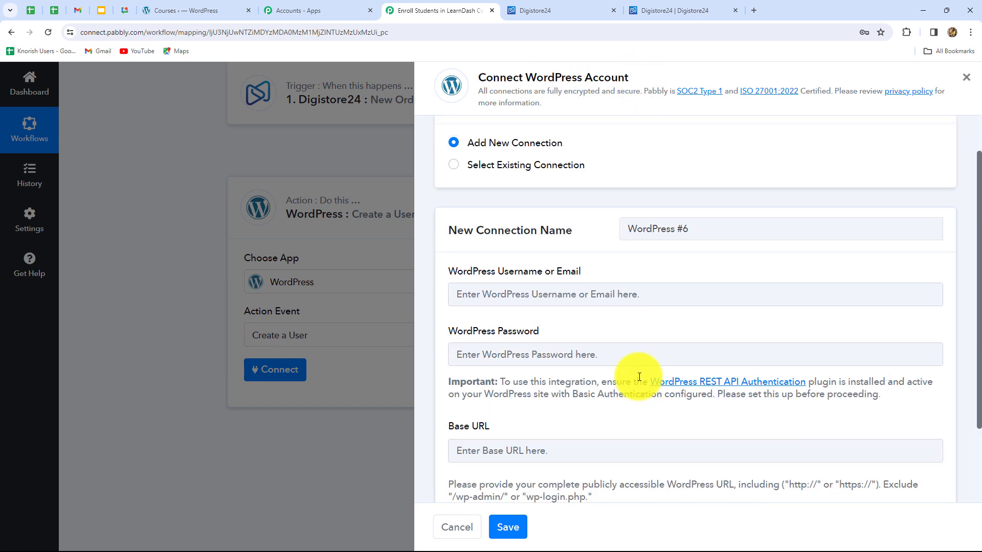
scroll(517, 265, down, 2)
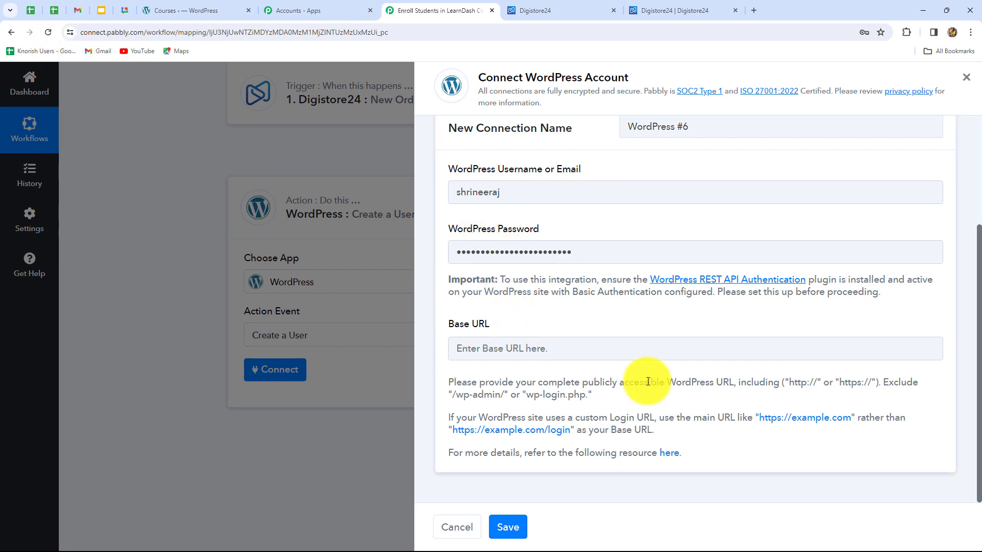
click(179, 10)
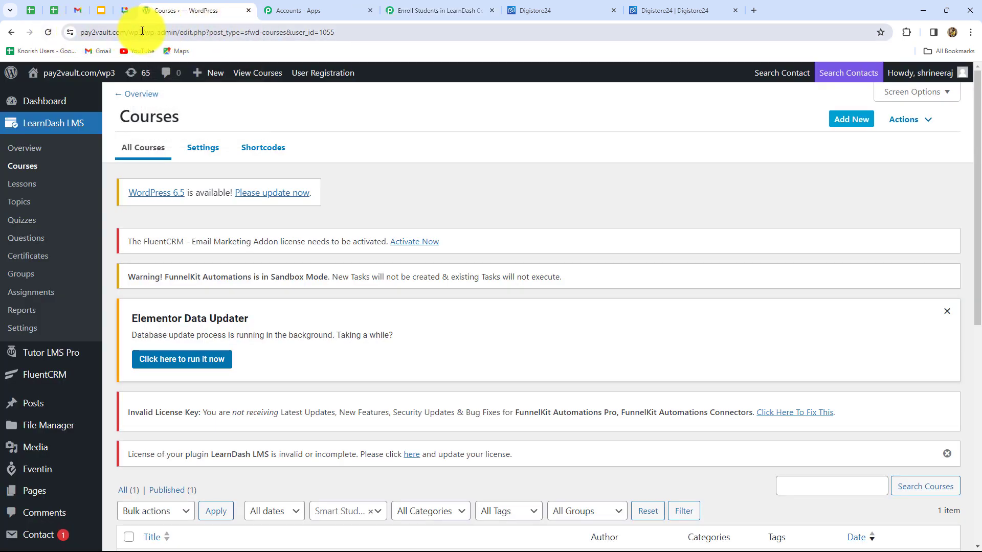
drag(141, 32, 60, 42)
key(ctrl+c)
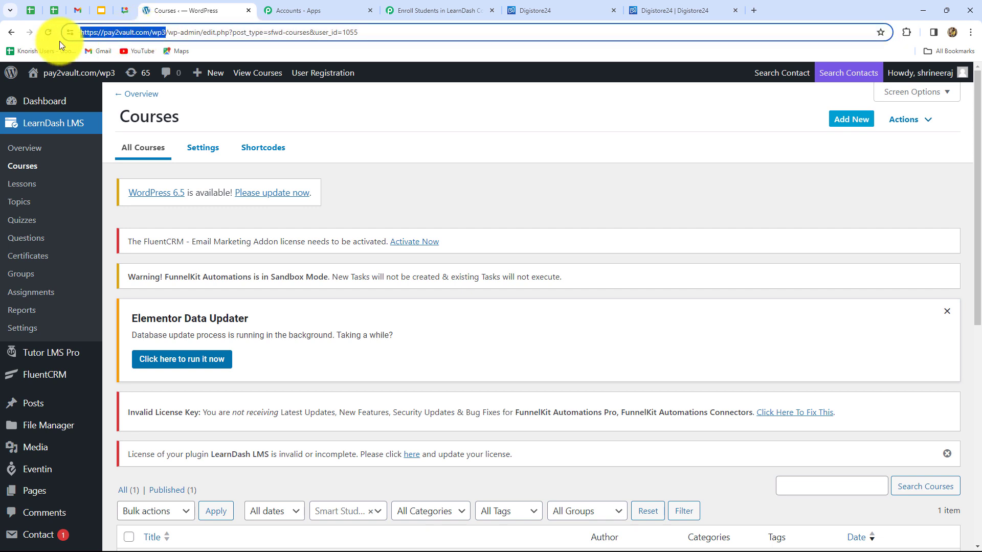
click(435, 11)
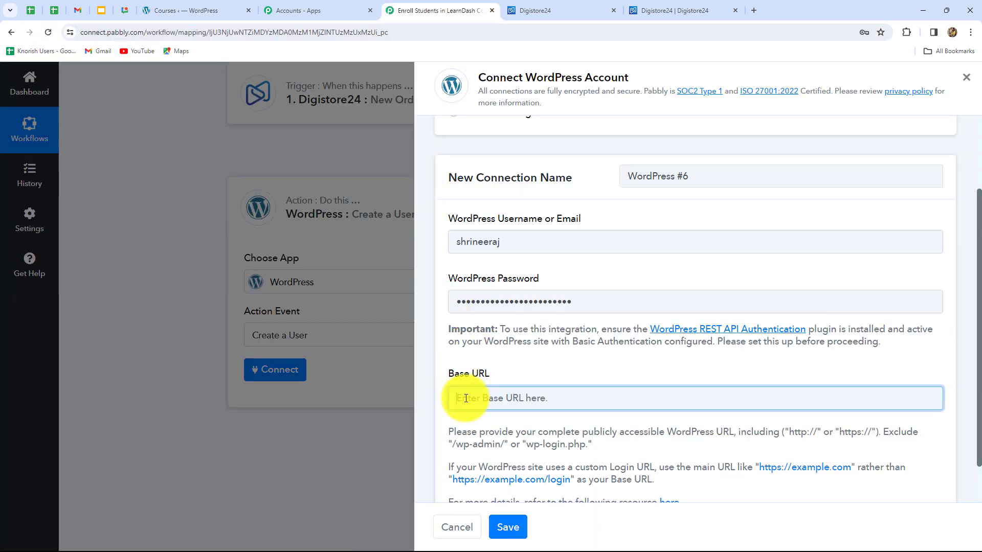
key(ctrl+v)
scroll(551, 380, down, 1)
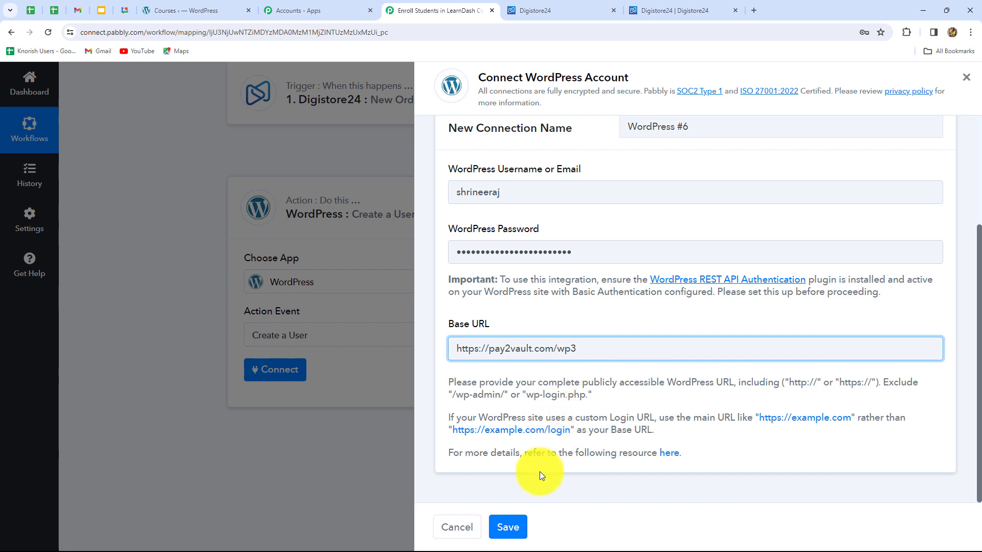
click(505, 524)
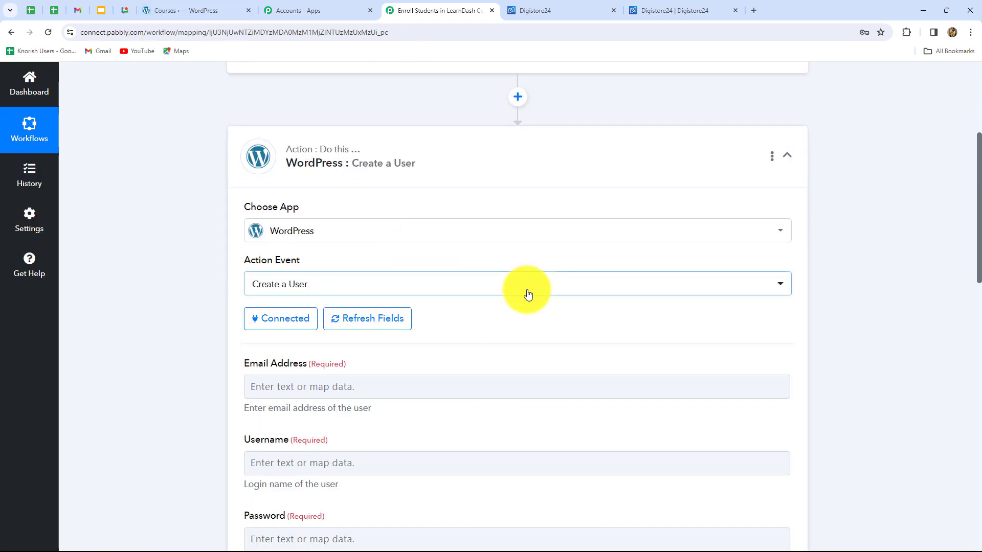
- Map the new user's Email Address to the Email value from the Digistore24 New Order Event
scroll(529, 295, down, 3)
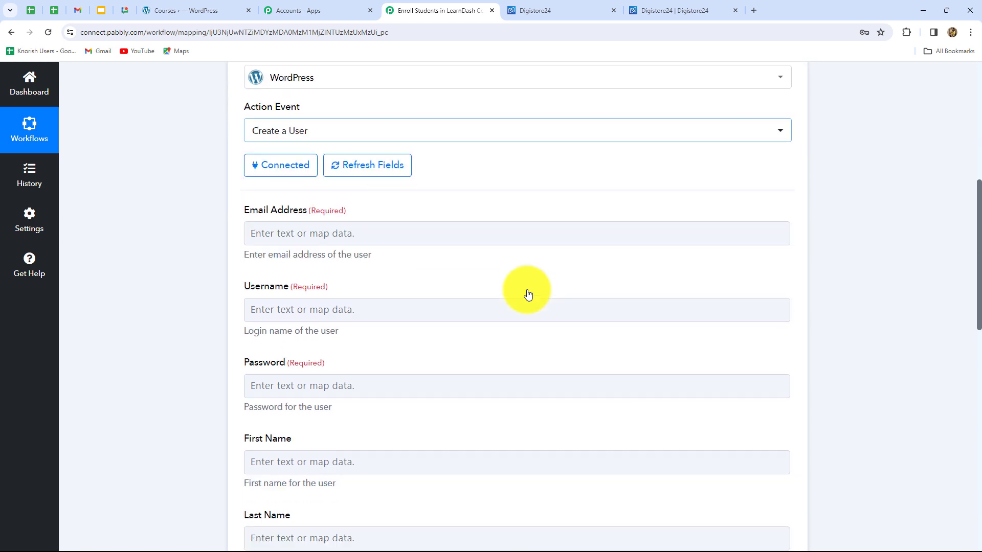
scroll(592, 237, down, 6)
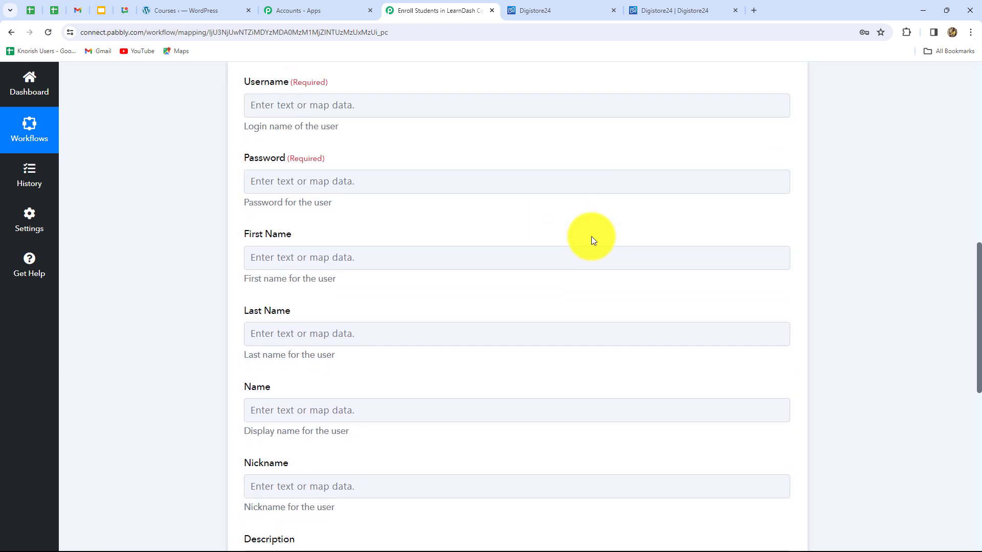
scroll(591, 236, up, 6)
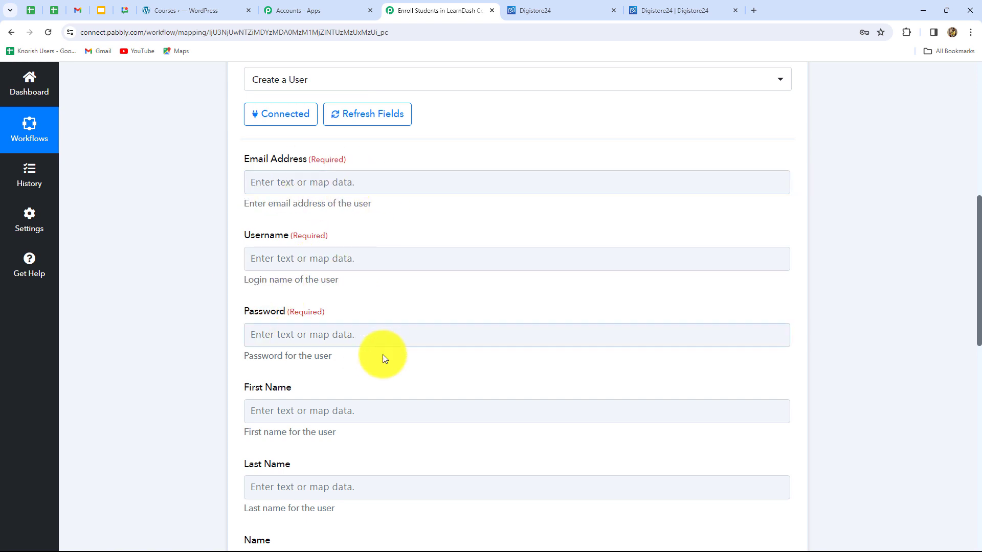
click(398, 186)
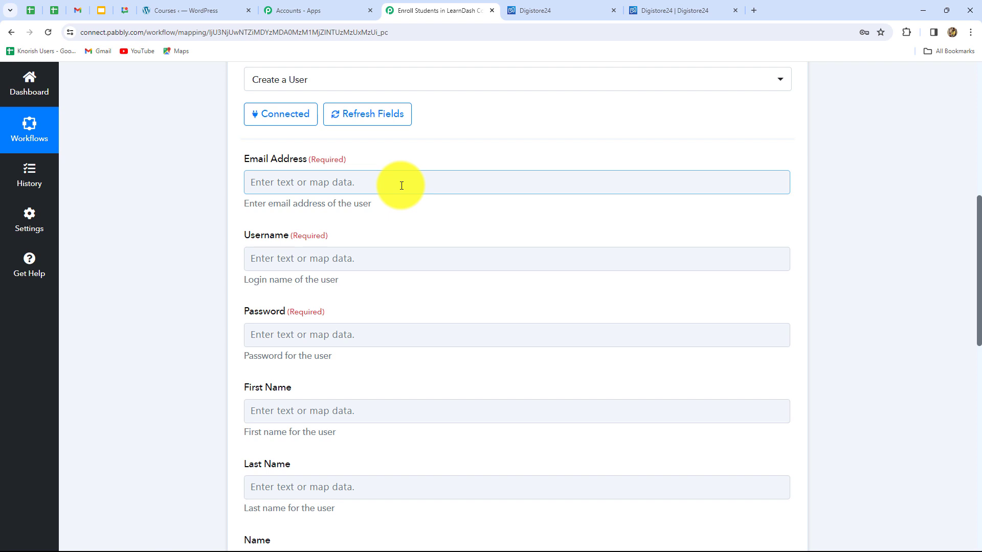
click(402, 185)
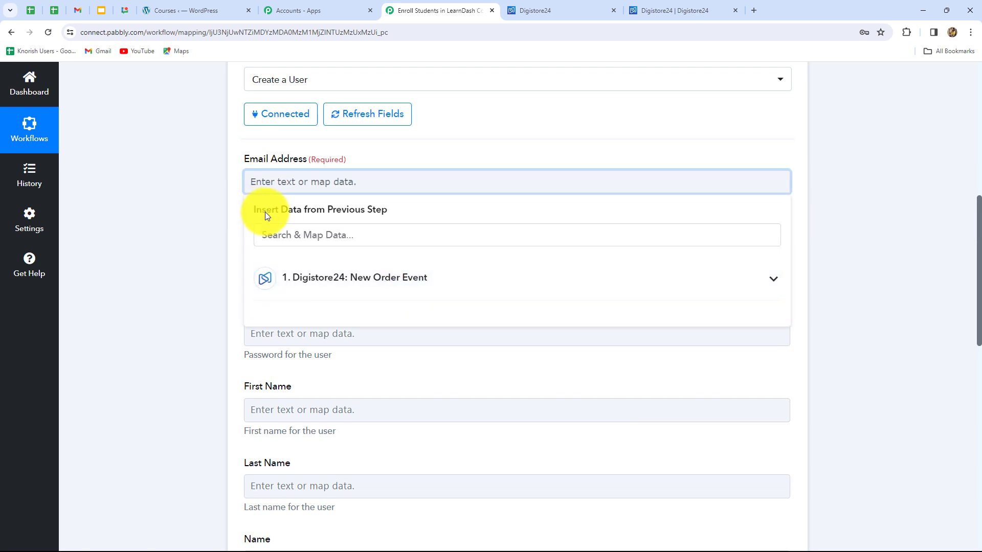
click(392, 281)
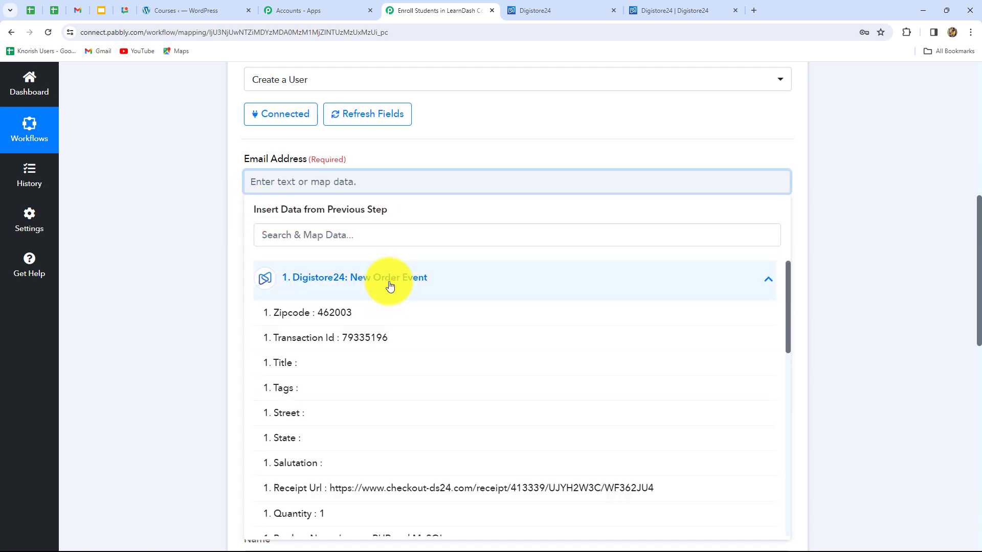
scroll(406, 385, down, 10)
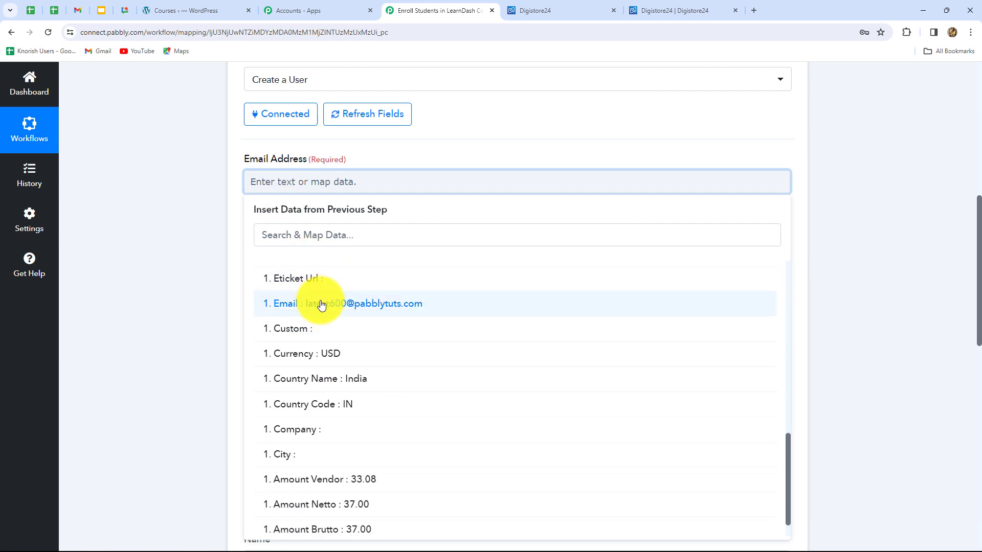
click(322, 304)
click(864, 286)
- Map the Username to the Digistore24 First Name and Last Name values joined by an underscore
scroll(375, 338, down, 2)
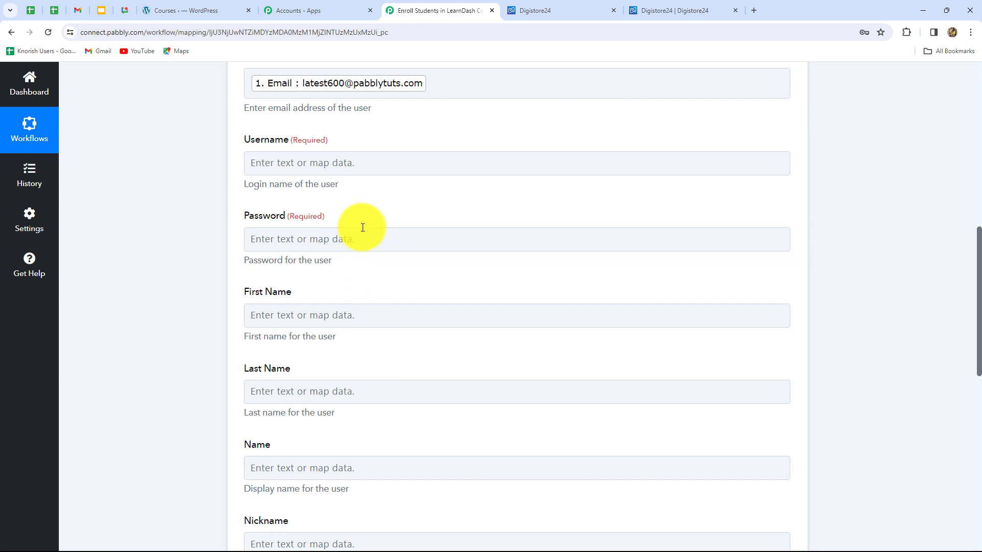
scroll(381, 307, up, 2)
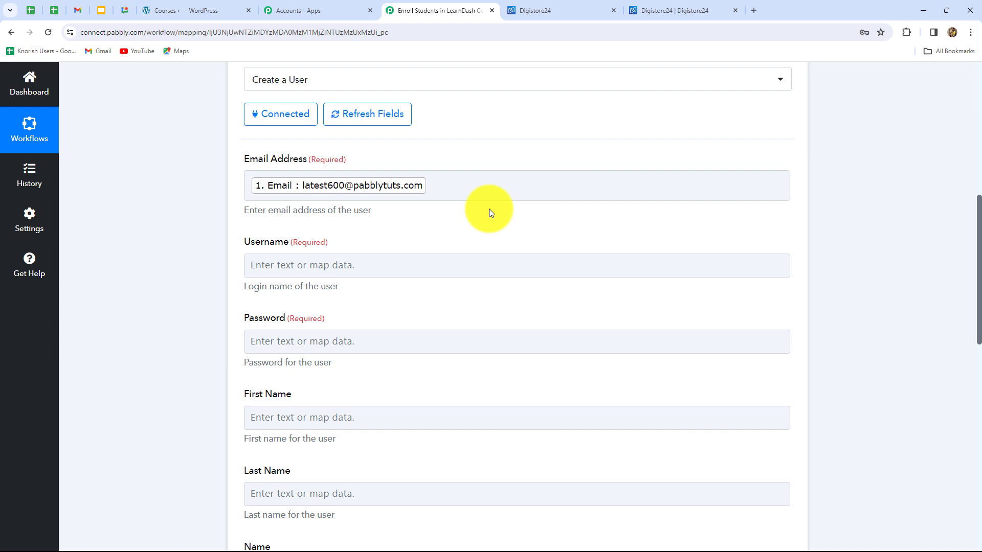
scroll(489, 208, down, 1)
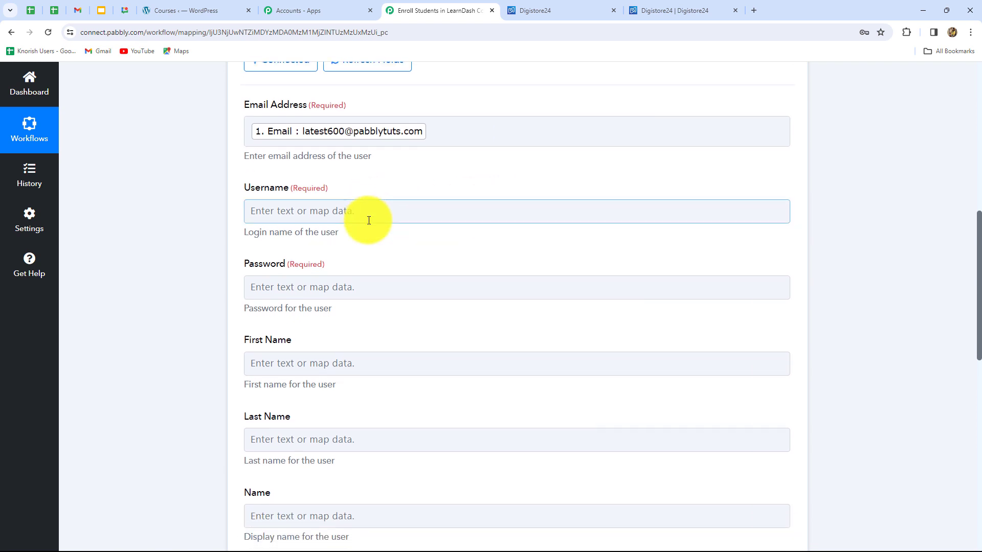
scroll(368, 220, down, 1)
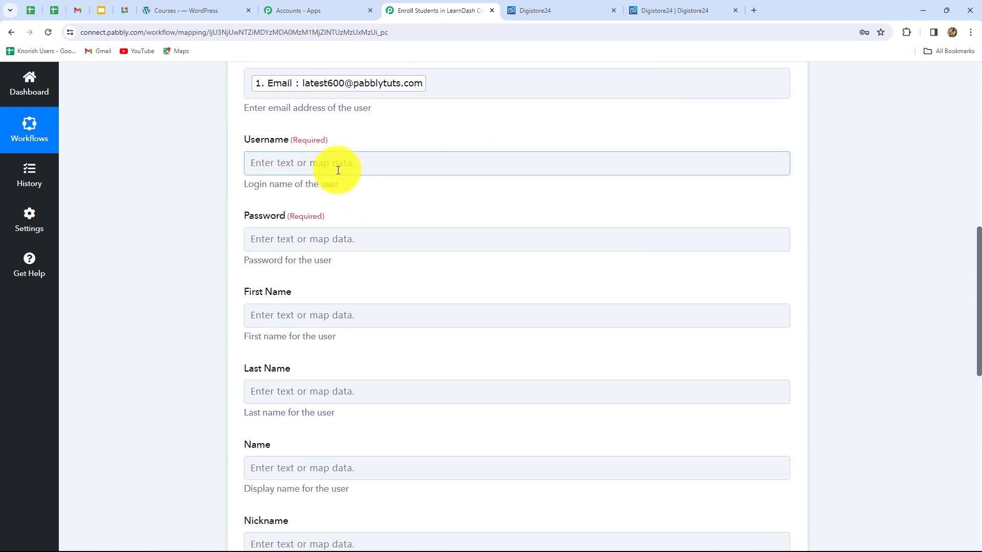
click(307, 162)
click(325, 254)
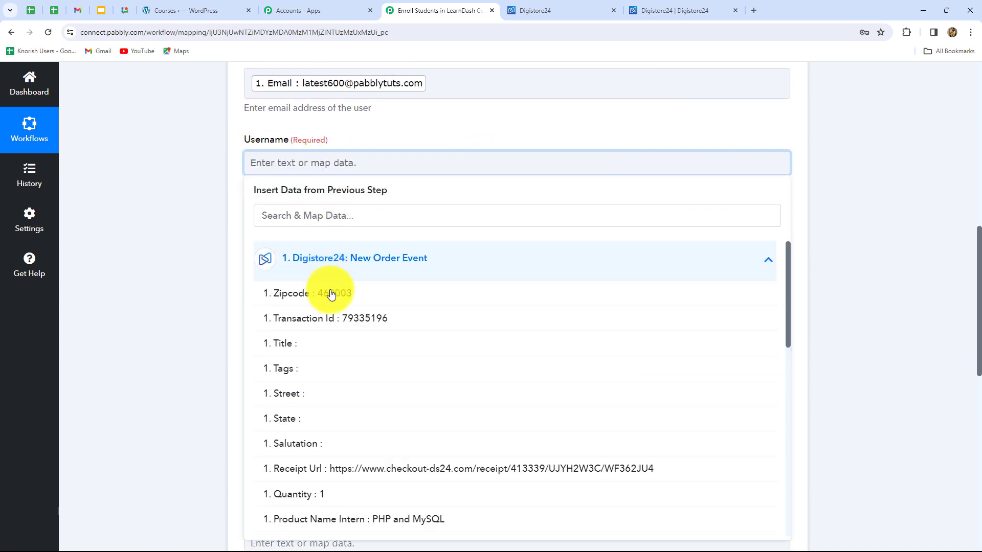
scroll(335, 415, down, 5)
scroll(338, 393, down, 2)
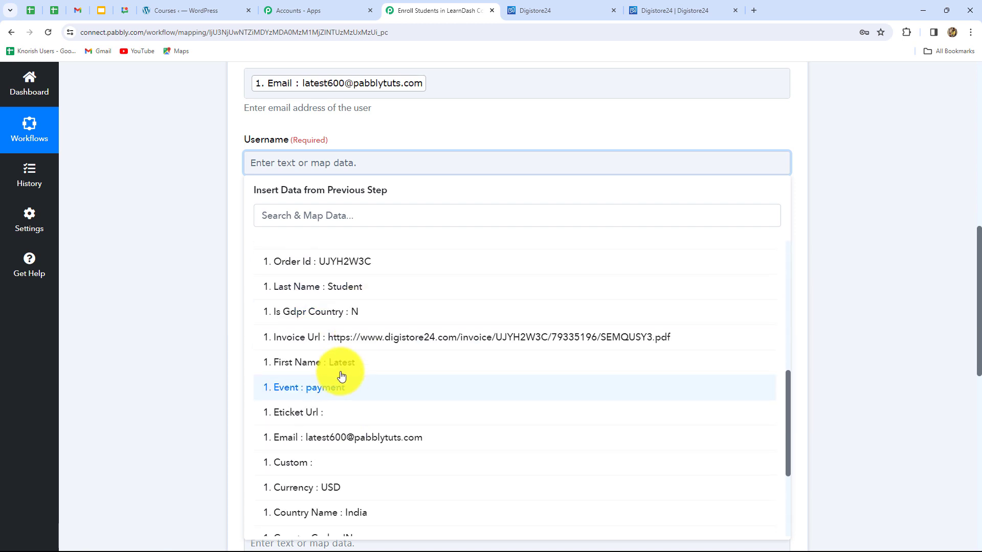
click(342, 369)
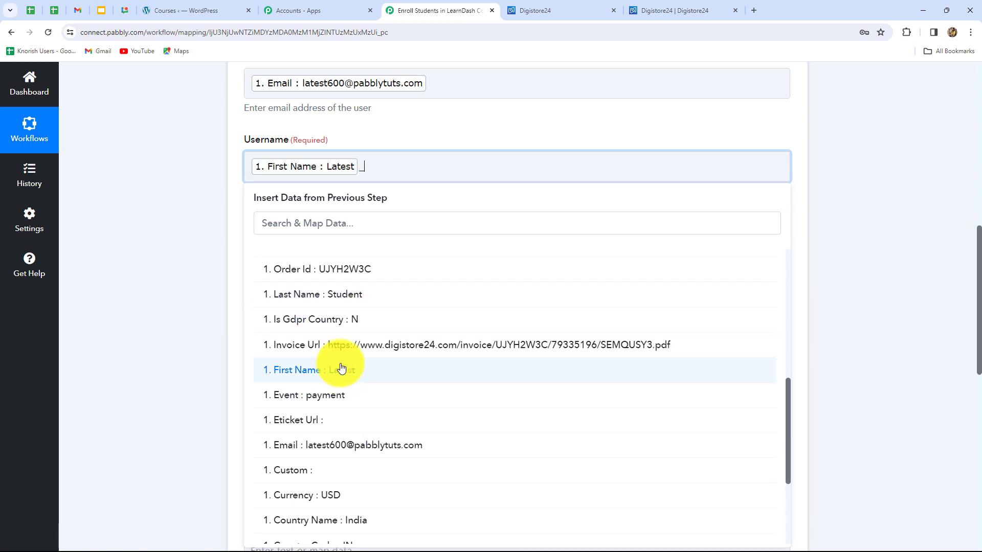
click(344, 296)
click(908, 261)
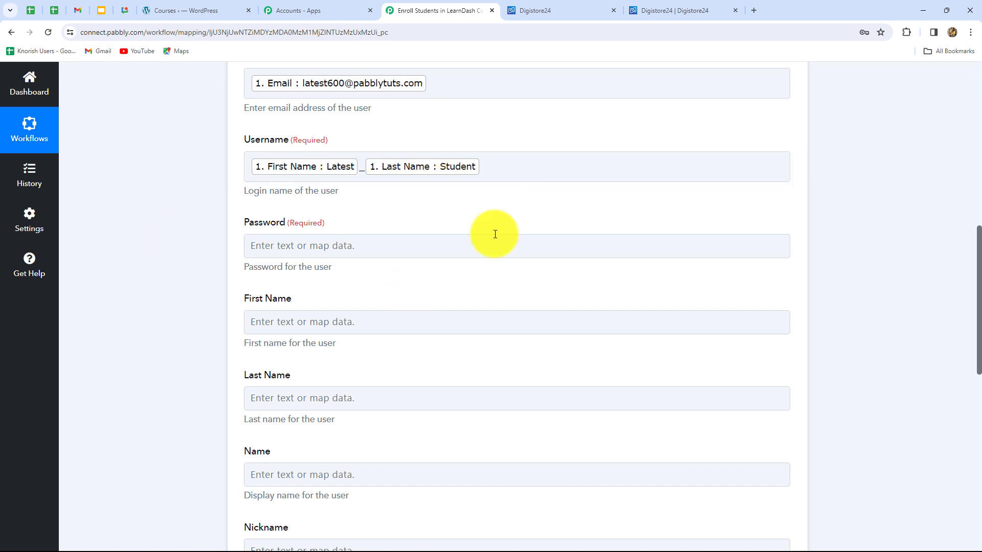
click(444, 245)
click(365, 169)
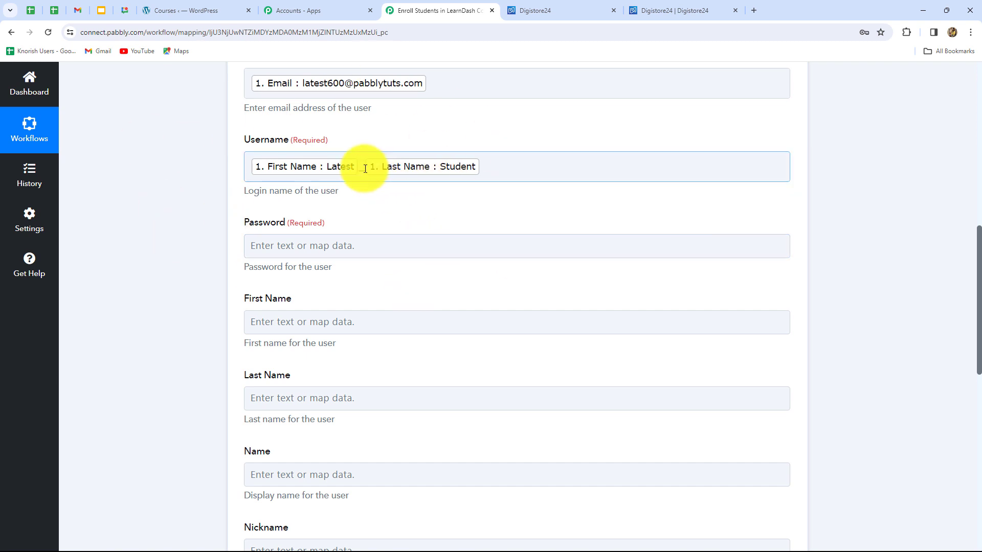
click(368, 200)
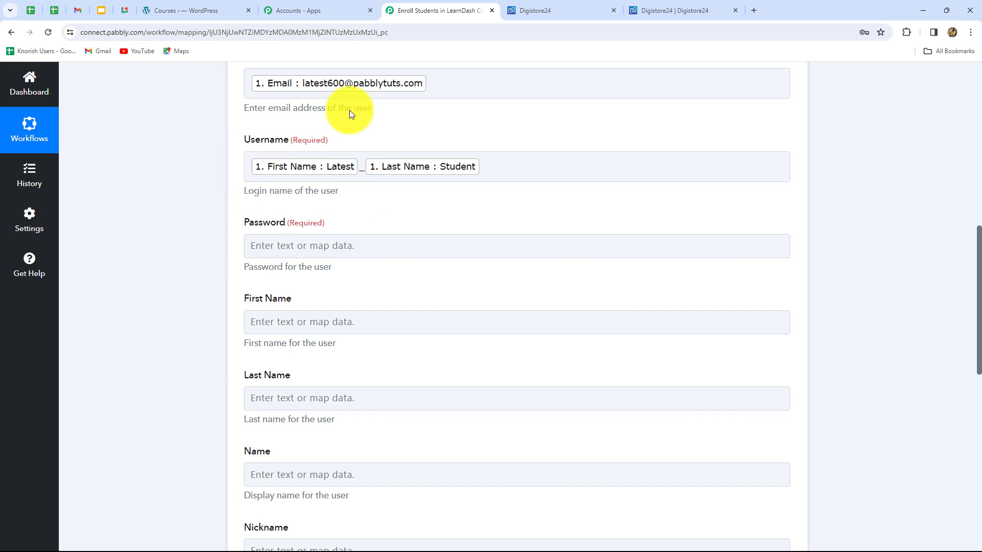
click(260, 214)
click(516, 200)
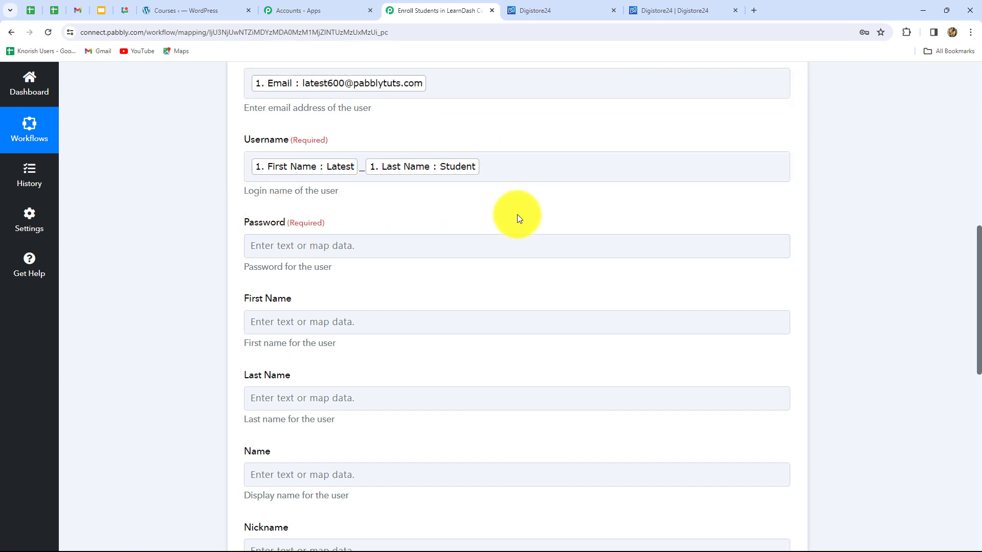
- Build the user's Password from the mapped Digistore24 First Name value followed by a fixed suffix of a symbol and digits
scroll(517, 213, down, 3)
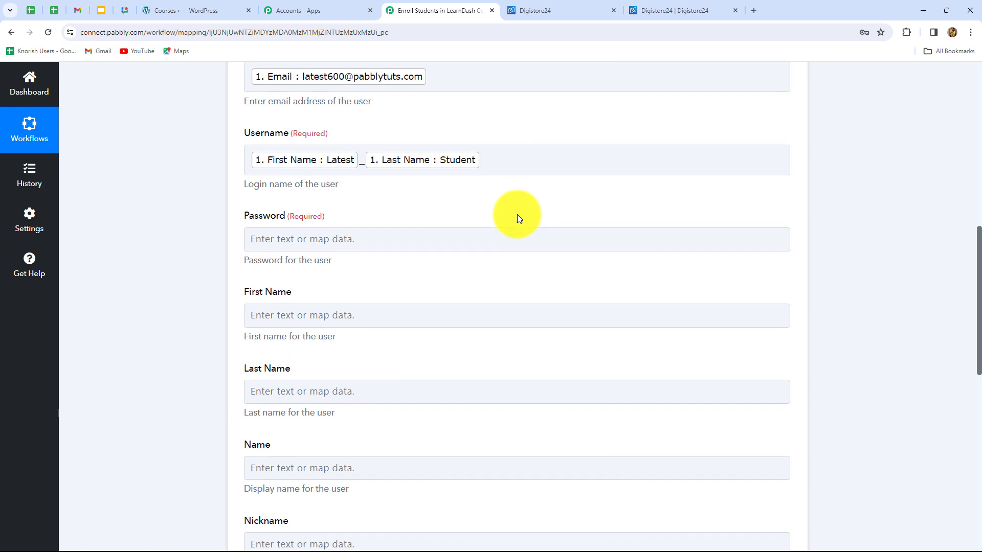
click(367, 100)
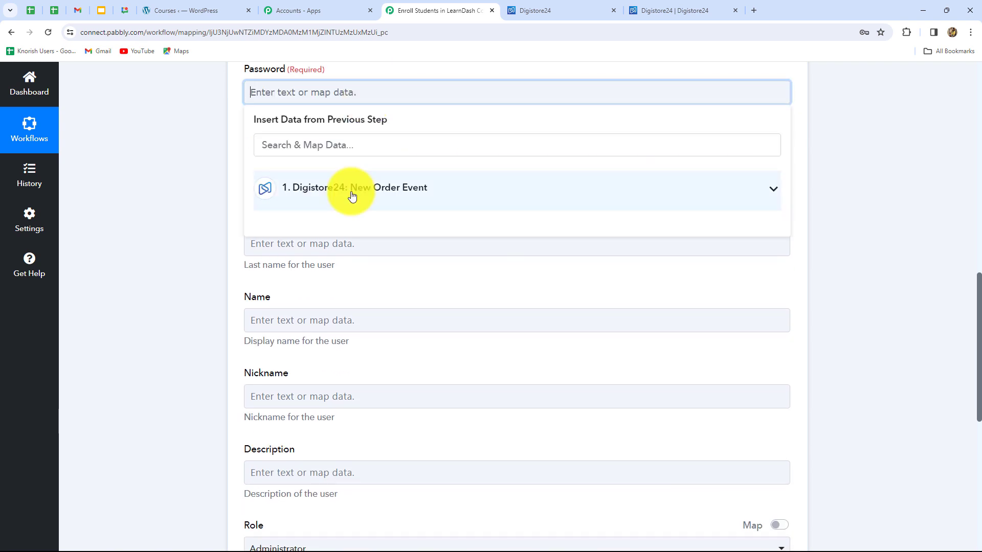
click(353, 195)
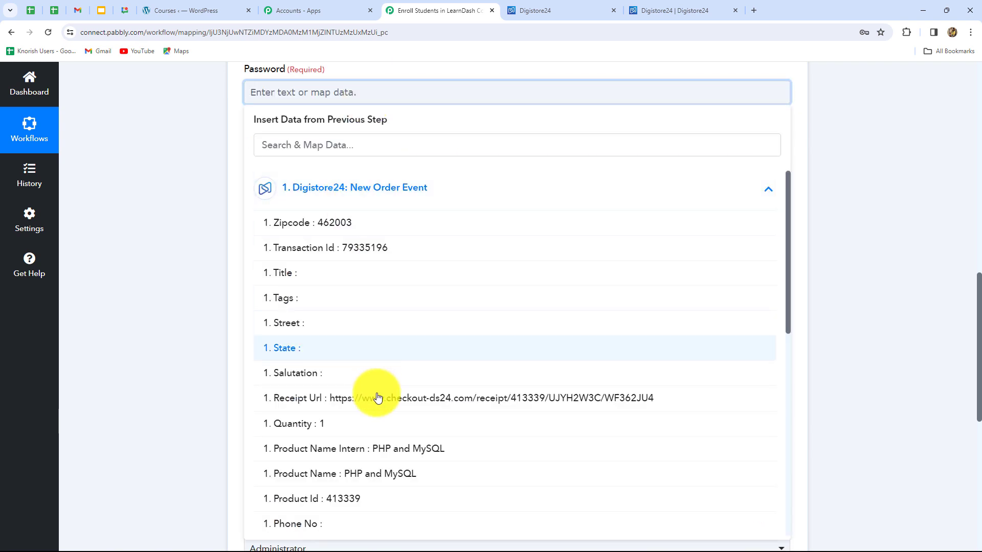
scroll(377, 401, down, 3)
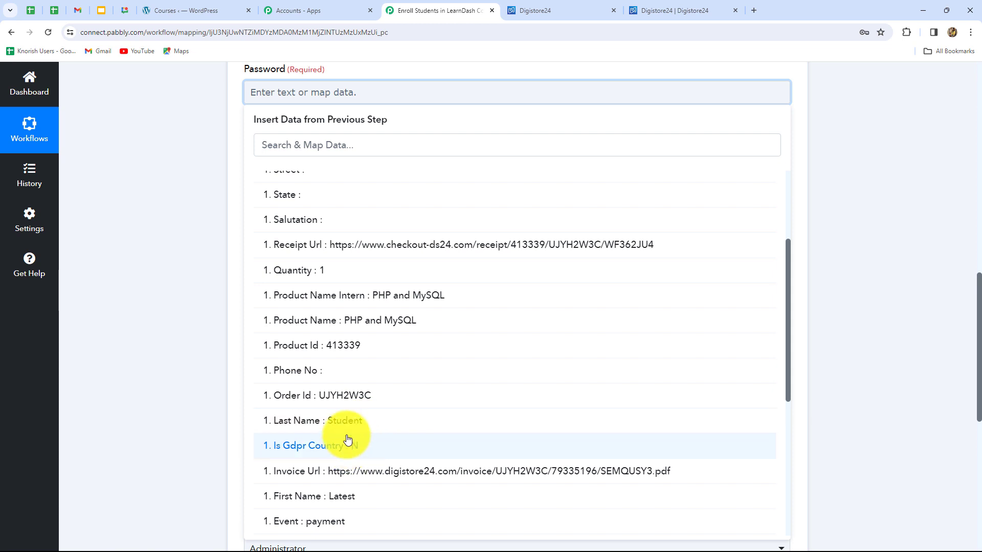
scroll(343, 502, down, 2)
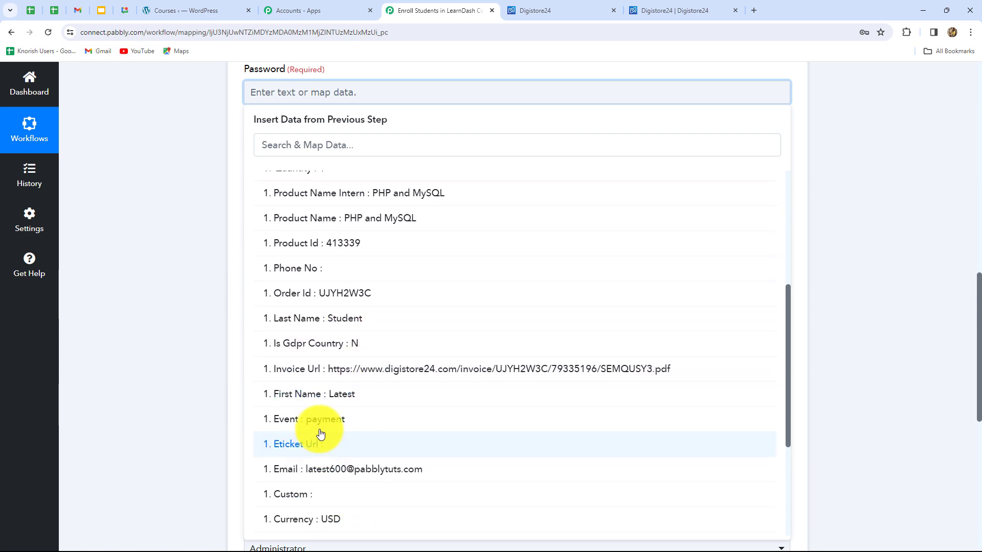
click(346, 392)
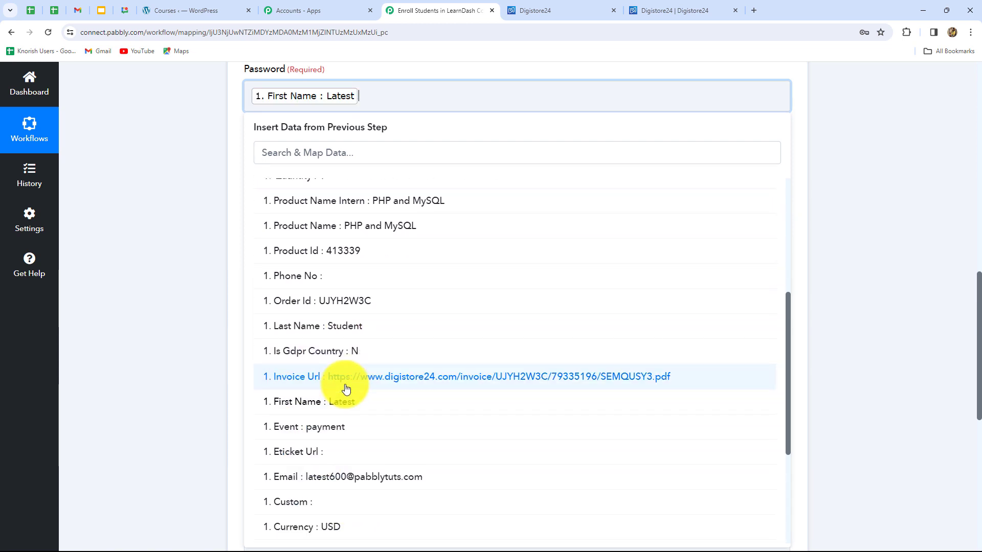
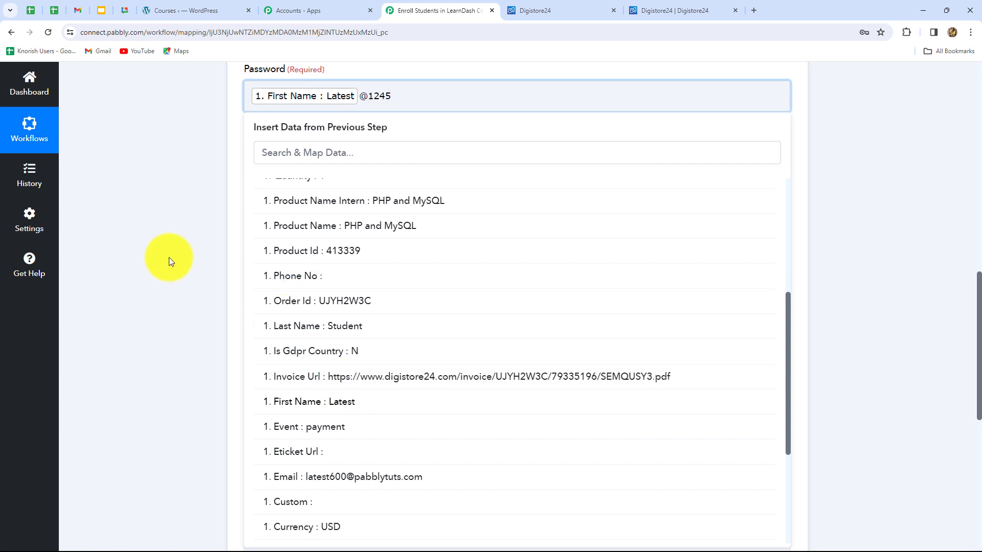
click(168, 256)
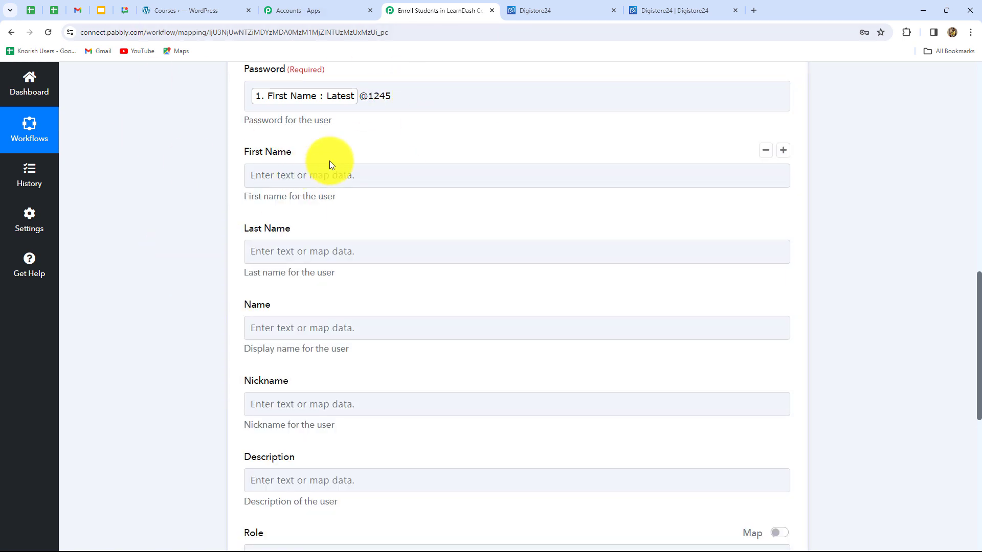
scroll(330, 161, up, 1)
click(366, 156)
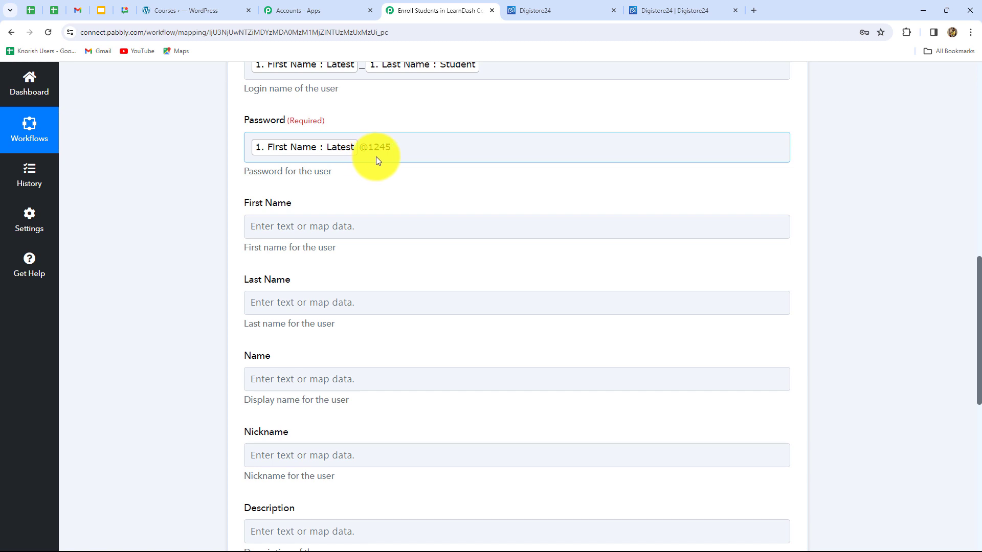
click(445, 230)
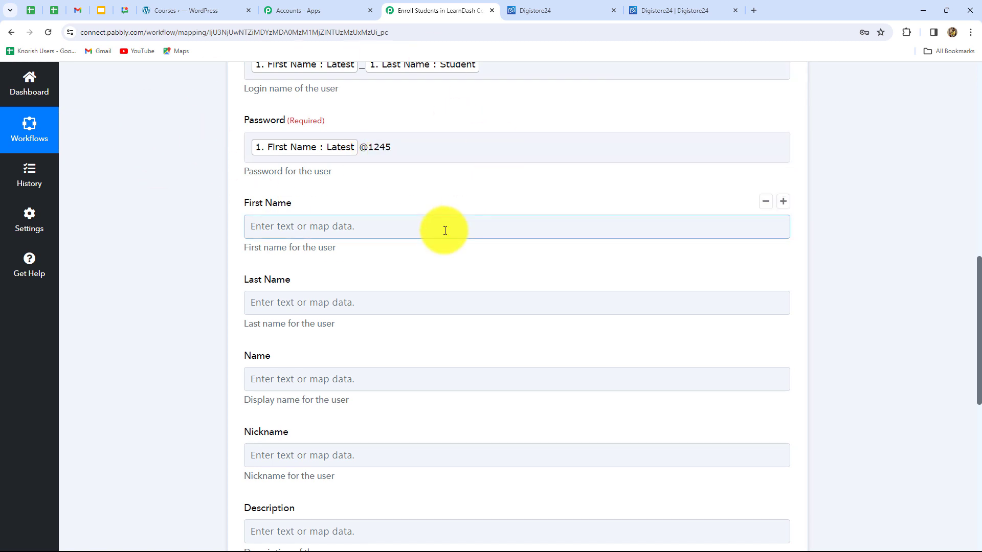
- Map the new user's First Name to the First Name value from the Digistore24 New Order Event
click(328, 173)
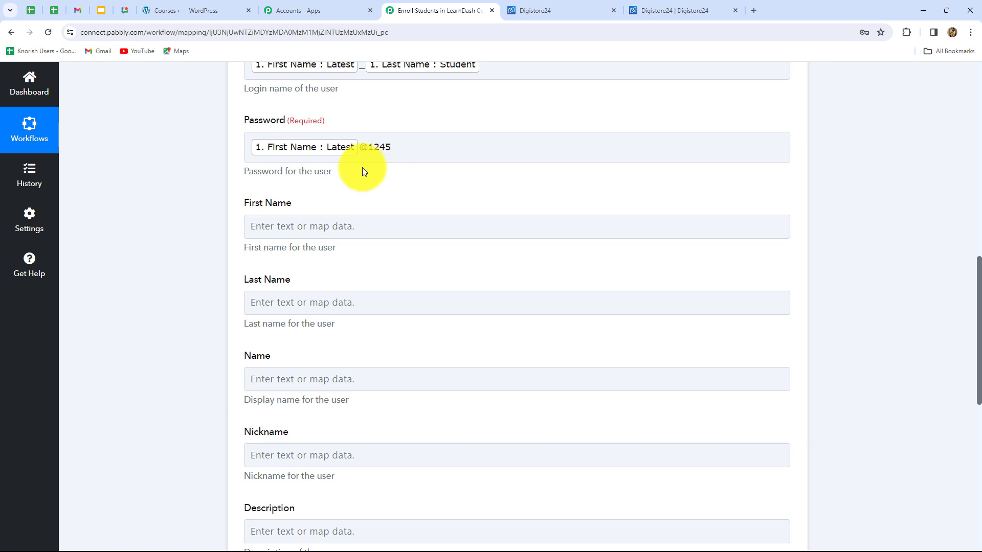
scroll(392, 205, down, 1)
click(289, 126)
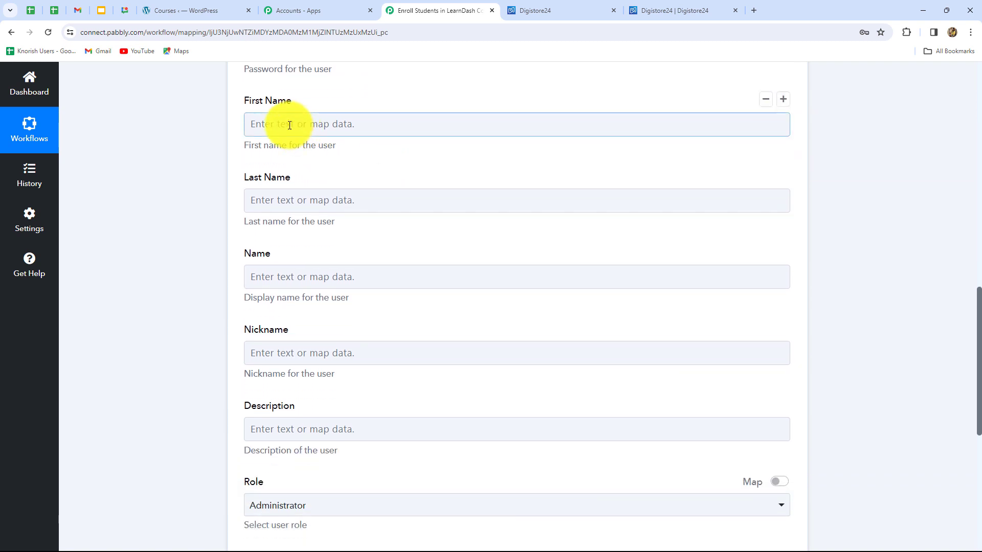
click(337, 220)
scroll(373, 374, down, 5)
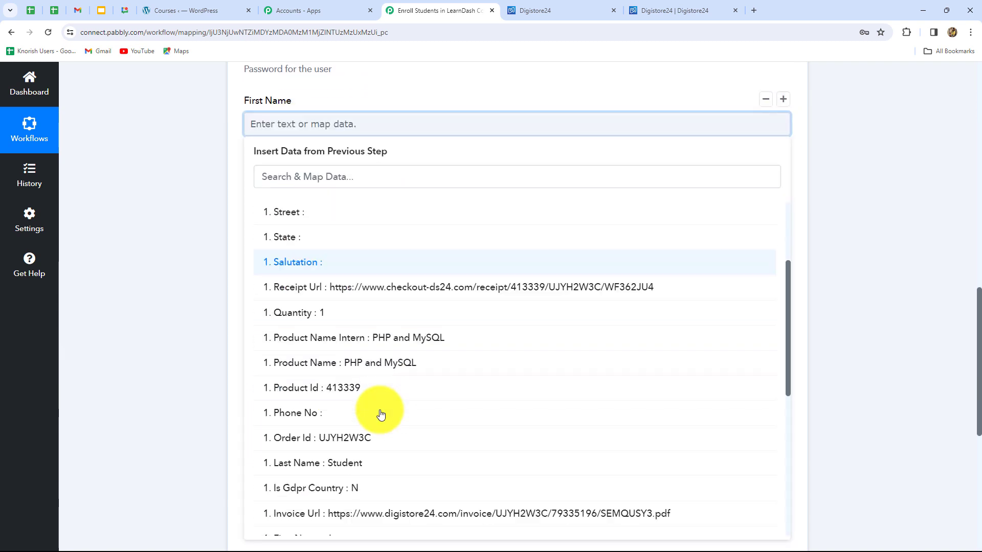
click(351, 426)
- Map the new user's Last Name to the Last Name value from the Digistore24 New Order Event
click(321, 207)
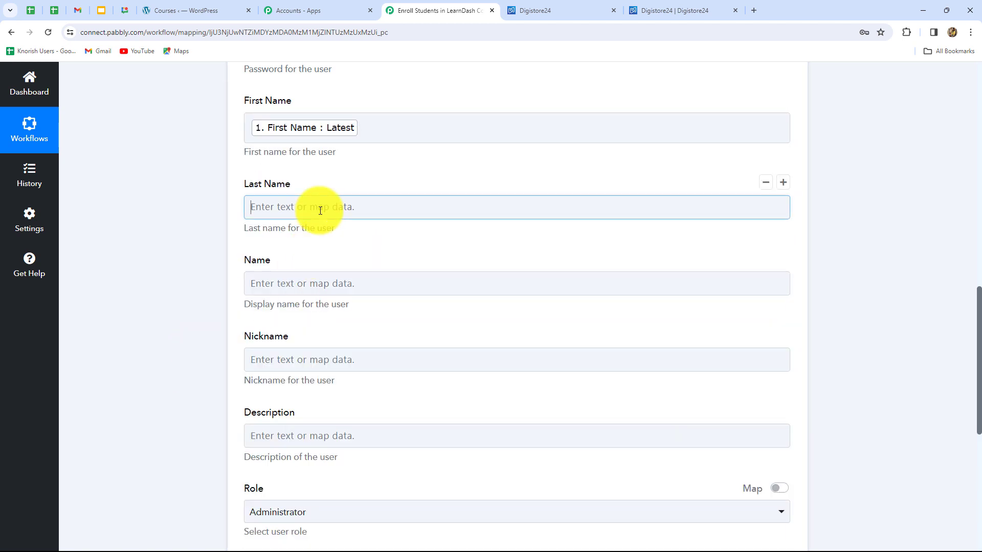
click(362, 313)
scroll(384, 460, down, 5)
click(379, 484)
- Set the new WordPress user's Role to Subscriber
scroll(373, 153, down, 3)
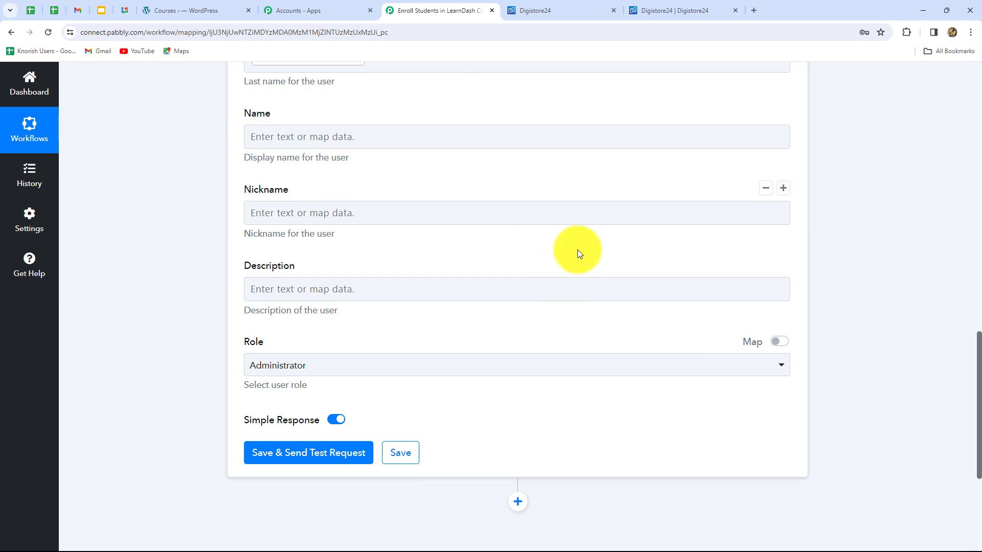
scroll(578, 250, down, 4)
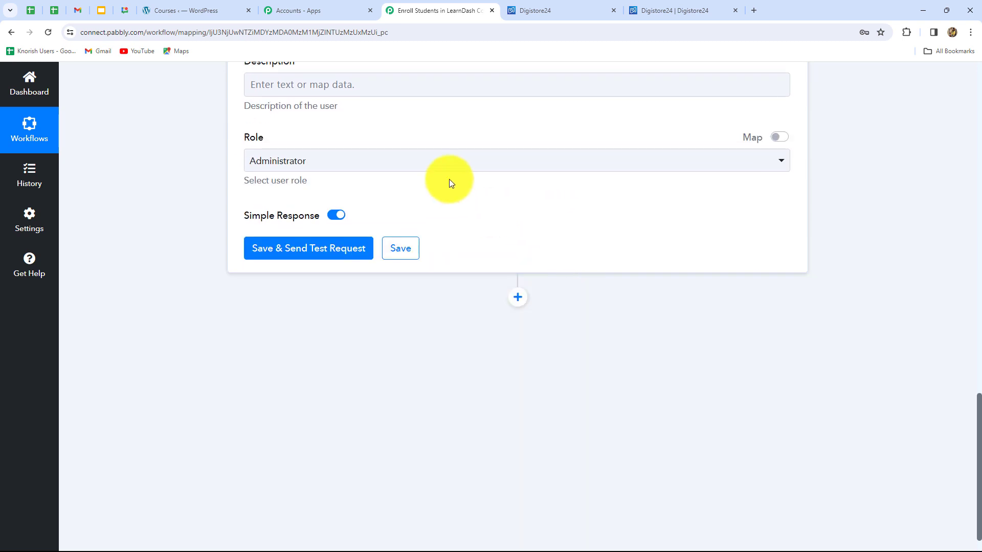
click(511, 170)
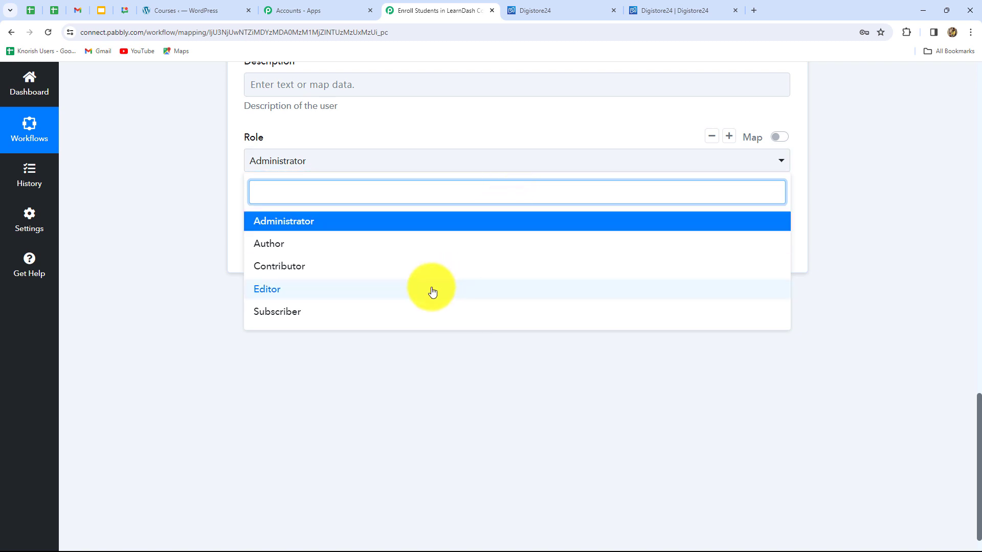
click(427, 312)
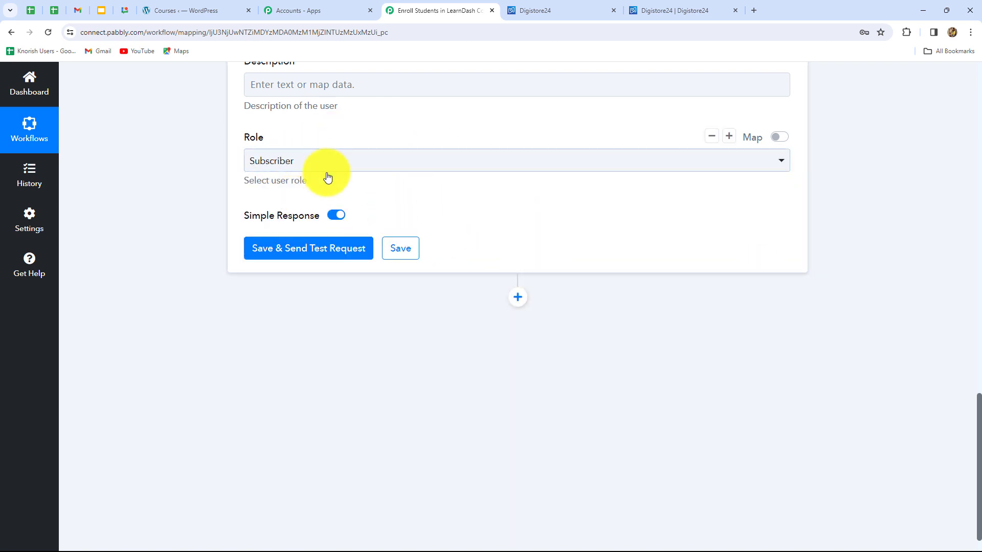
- Save the Create a User action with a test request and check the Id and Email in its response
click(317, 244)
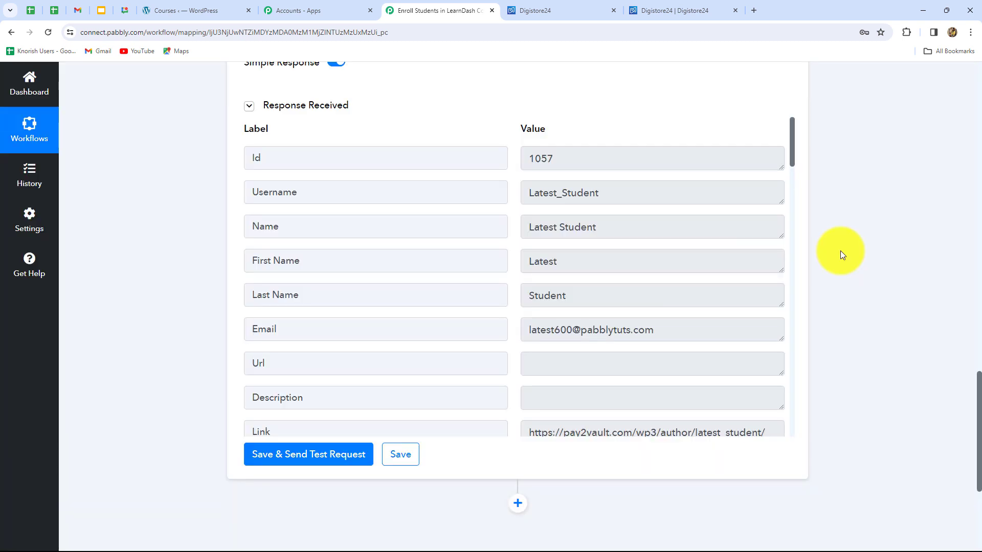
drag(591, 158, 493, 154)
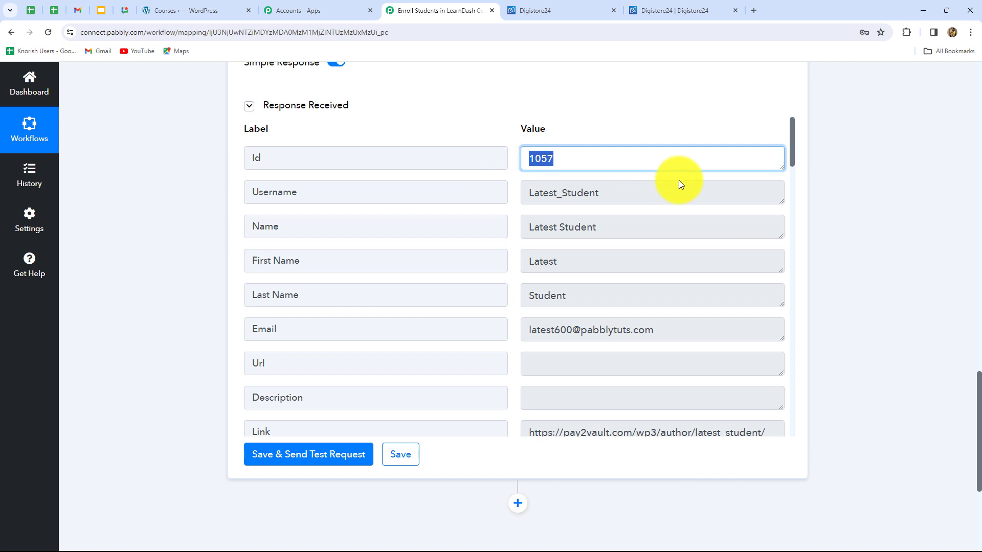
drag(660, 330, 657, 329)
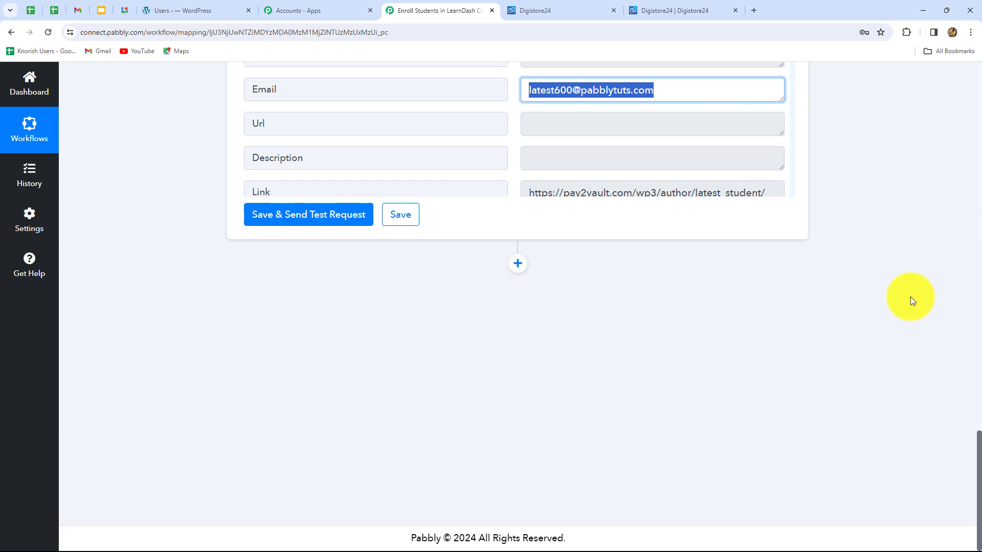
- Add a LearnDash action after the WordPress one, using the Enroll Into Course event
click(517, 264)
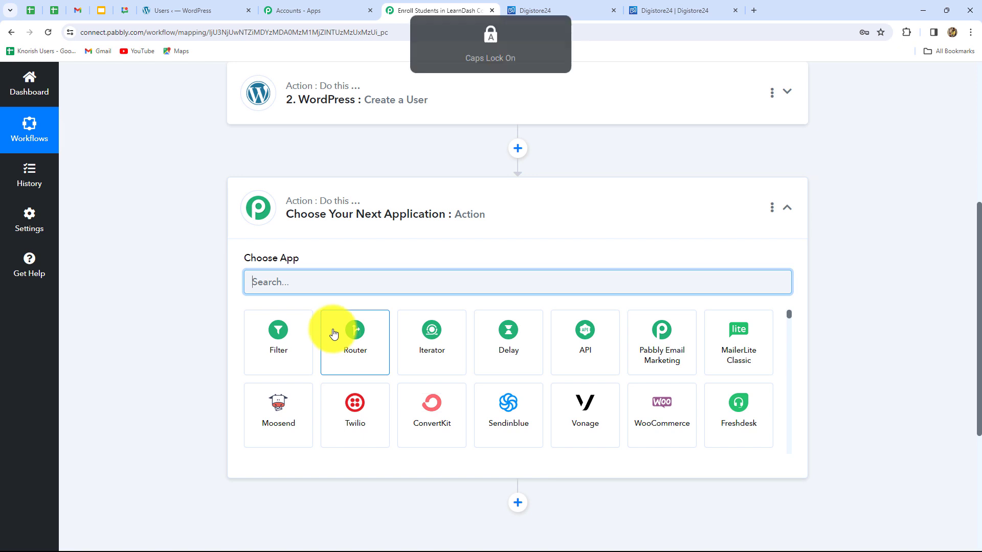
text(Lead)
key(BackSpace)
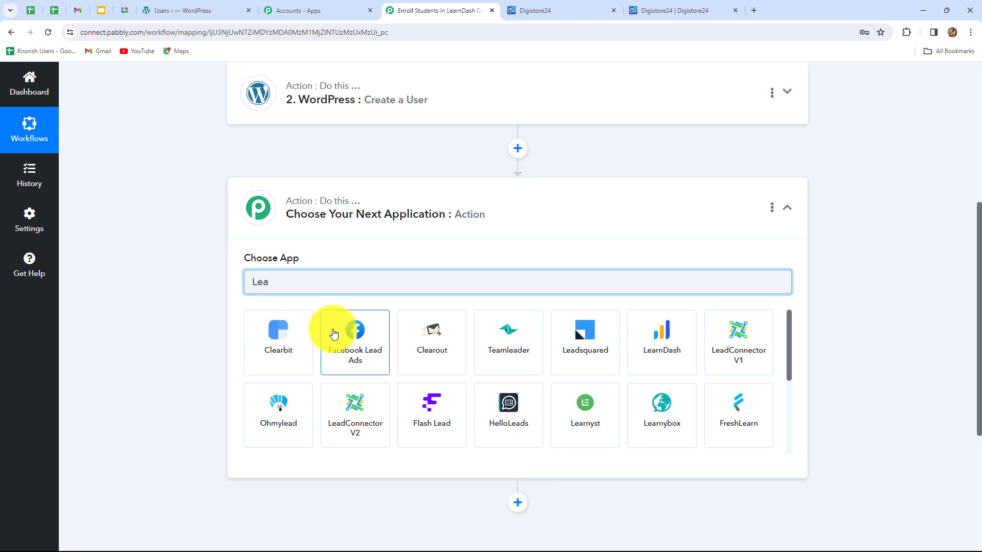
text(rn)
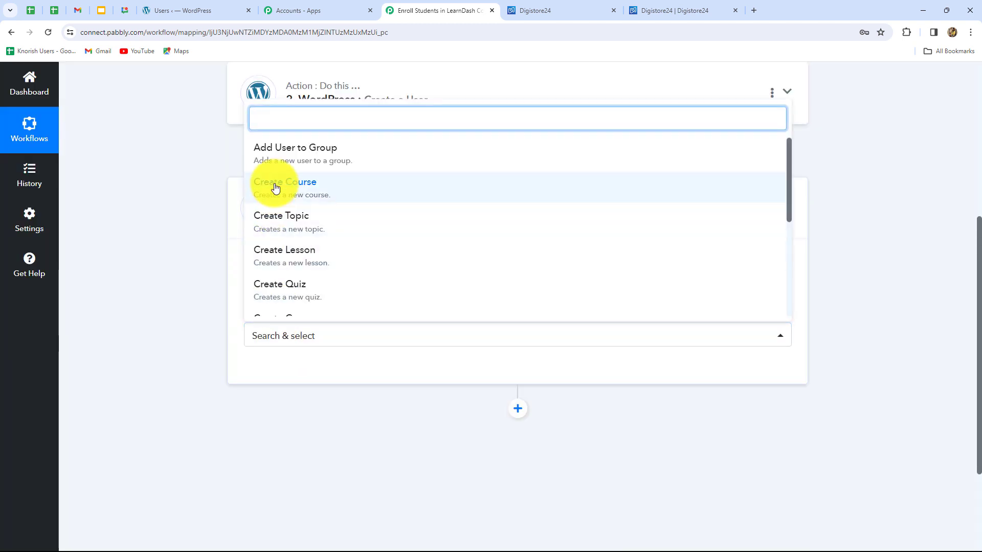
scroll(289, 246, down, 3)
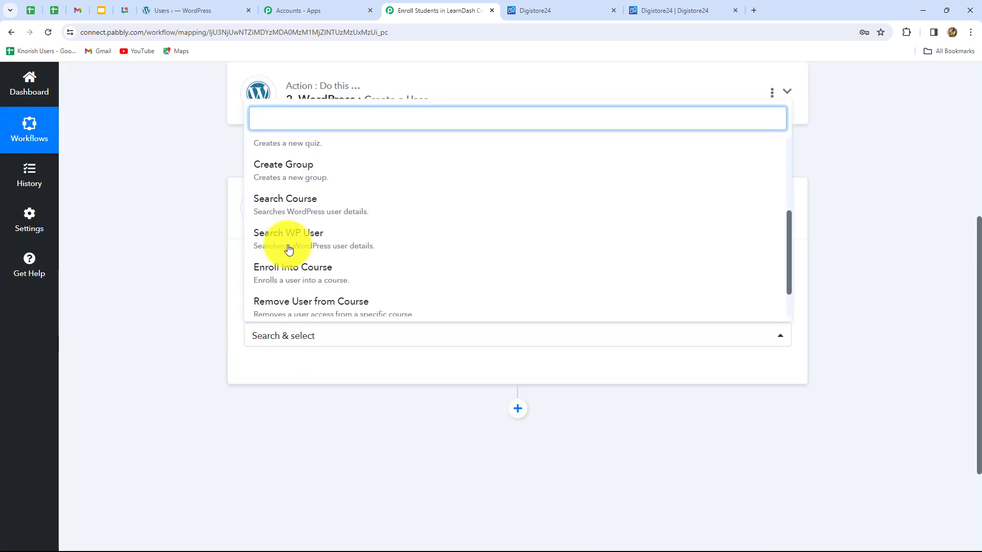
click(293, 287)
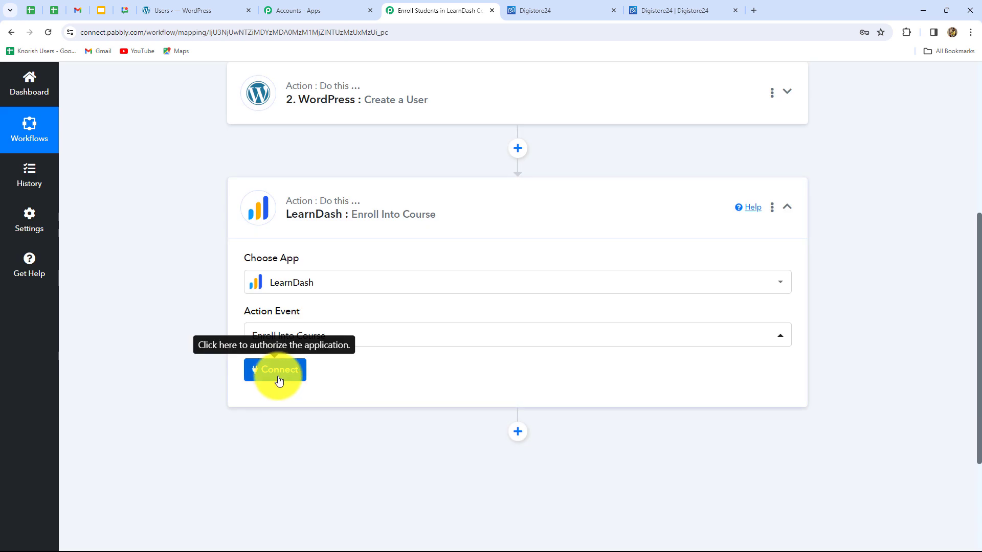
- Start a new LearnDash connection and fill in the WordPress site's login username and password
click(279, 381)
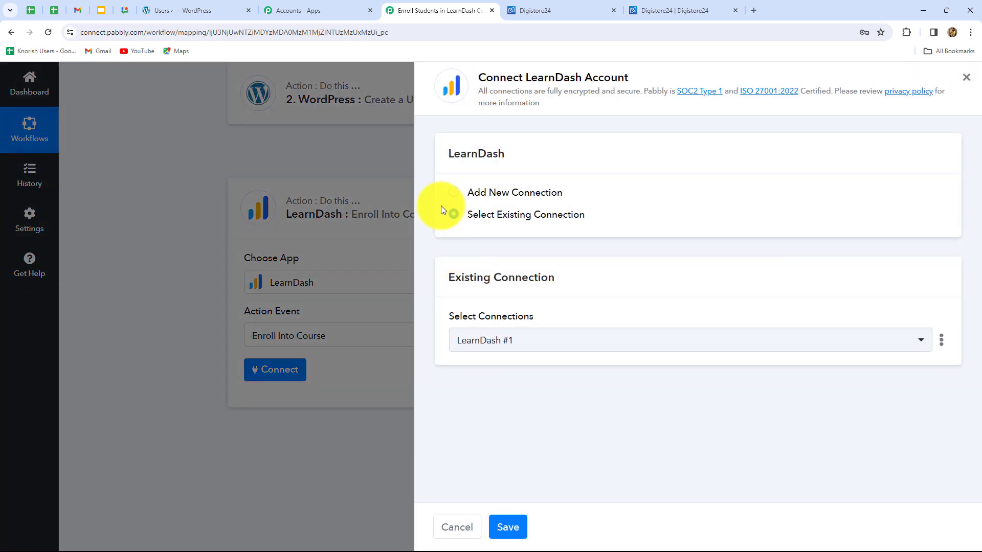
click(454, 194)
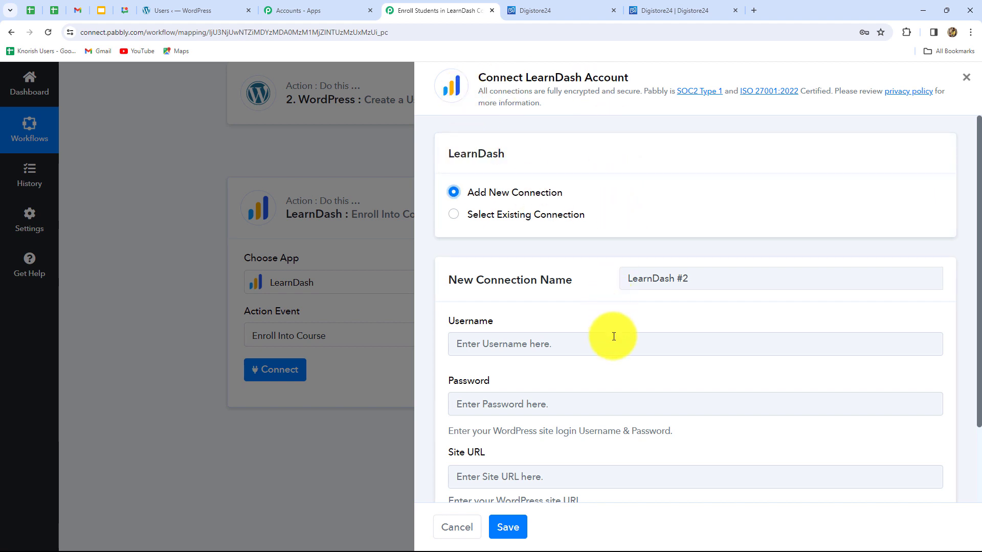
scroll(612, 336, down, 2)
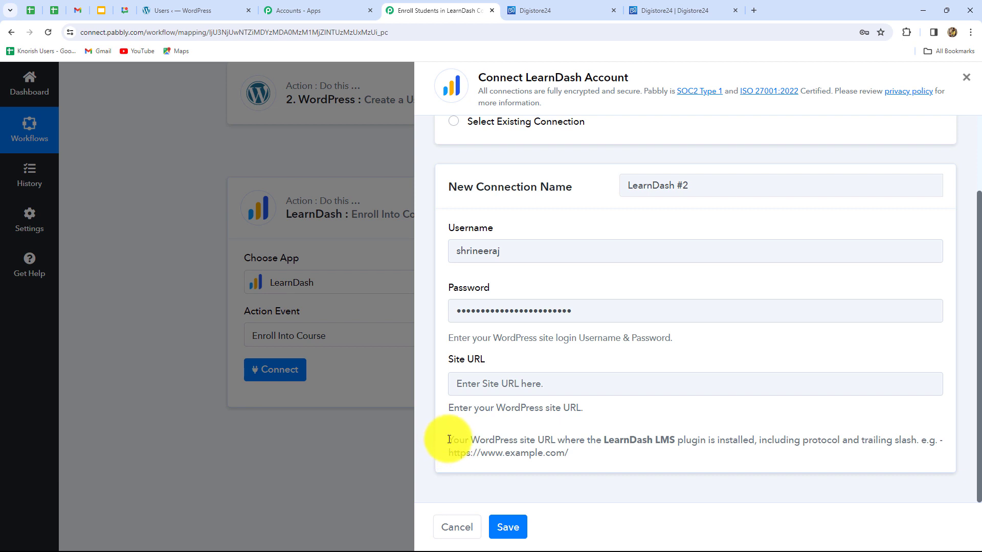
click(170, 12)
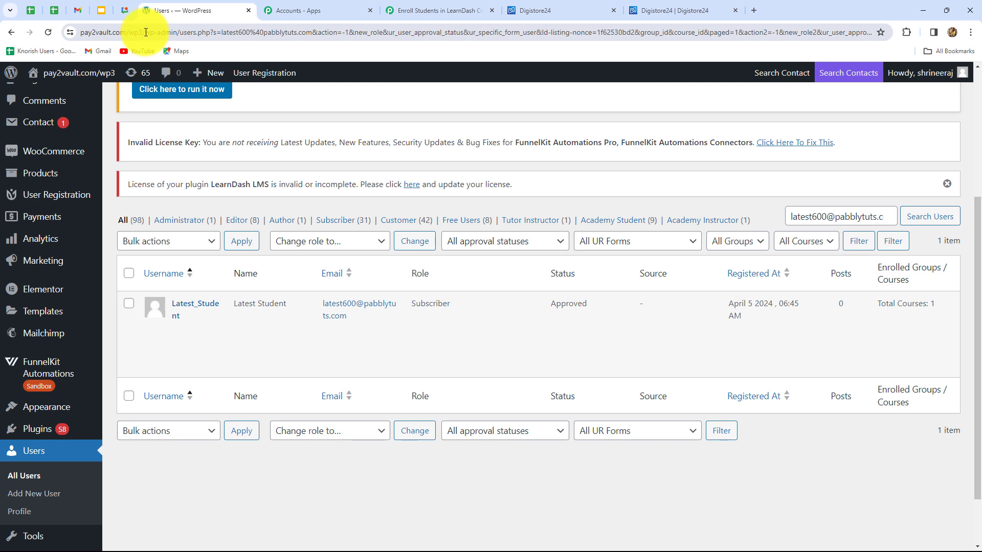
drag(146, 33, 66, 30)
key(ctrl+c)
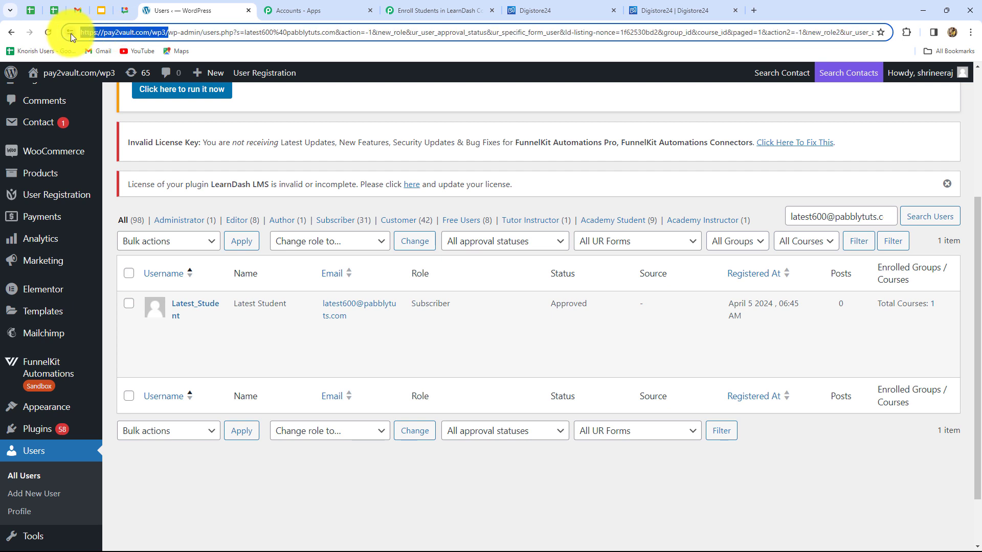
click(409, 4)
click(463, 381)
key(ctrl+v)
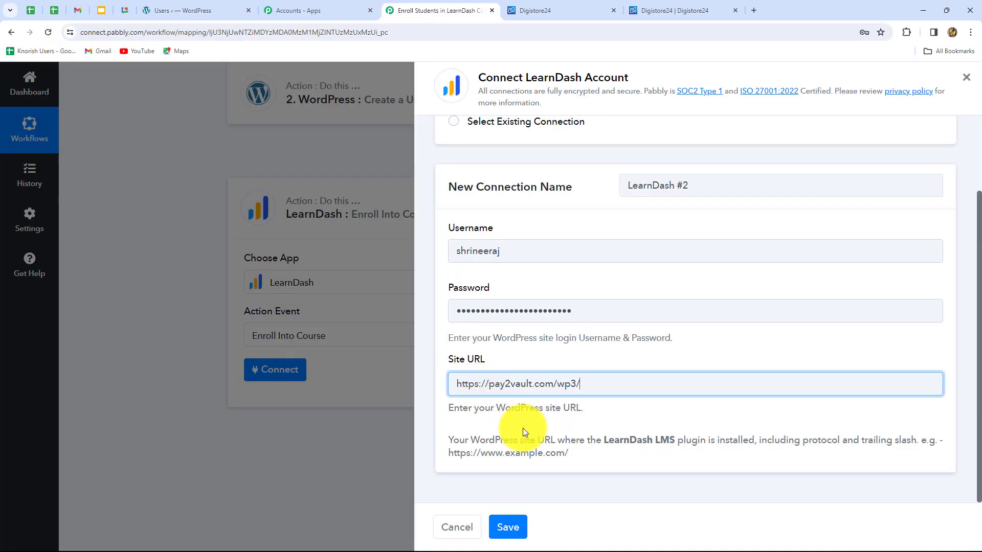
click(508, 527)
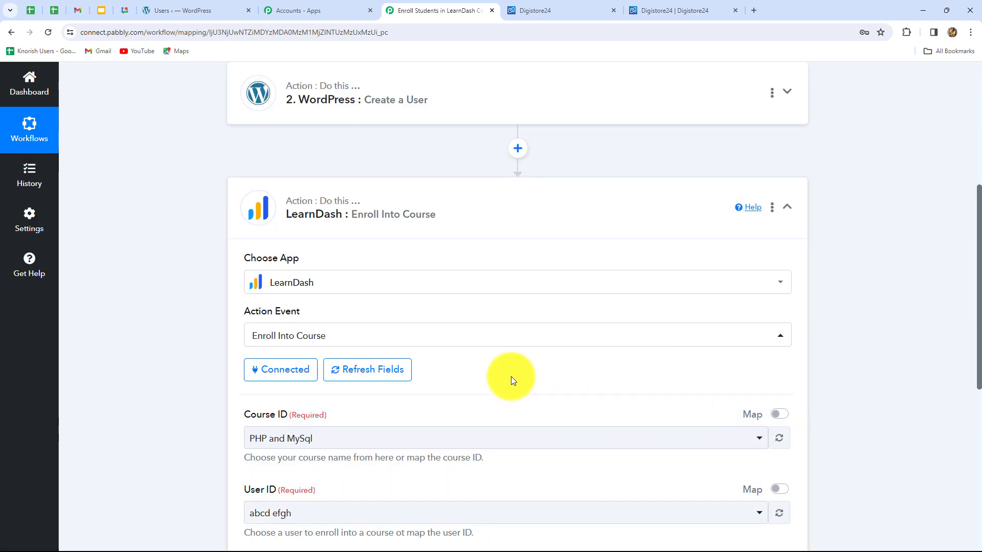
- Choose PHP and MySql as the Course ID for the enrollment
scroll(511, 376, down, 4)
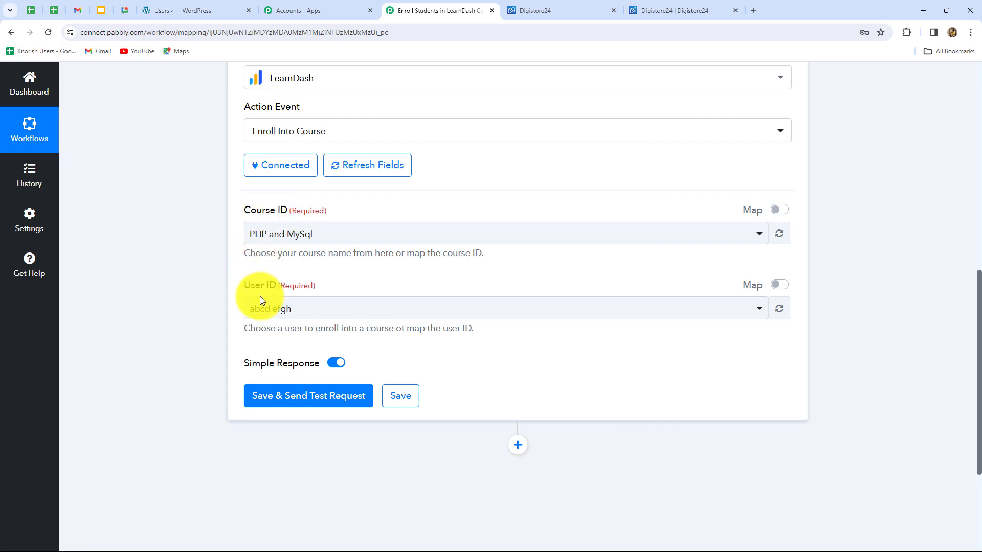
click(376, 234)
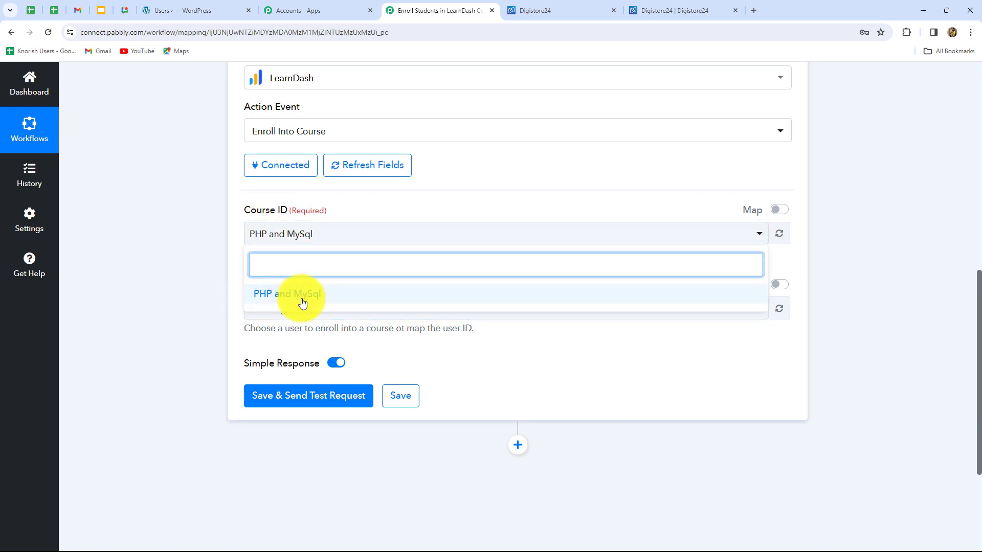
drag(305, 303, 166, 297)
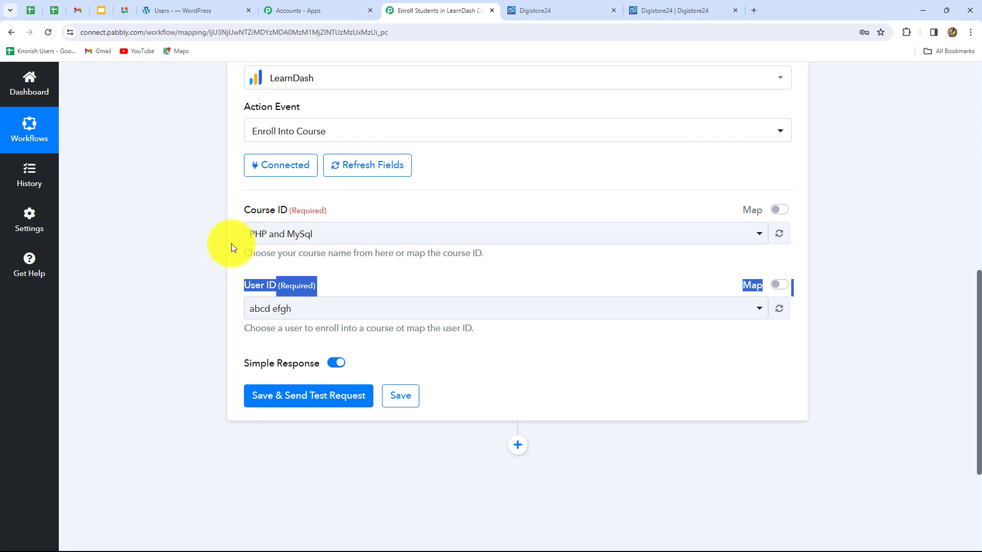
click(173, 371)
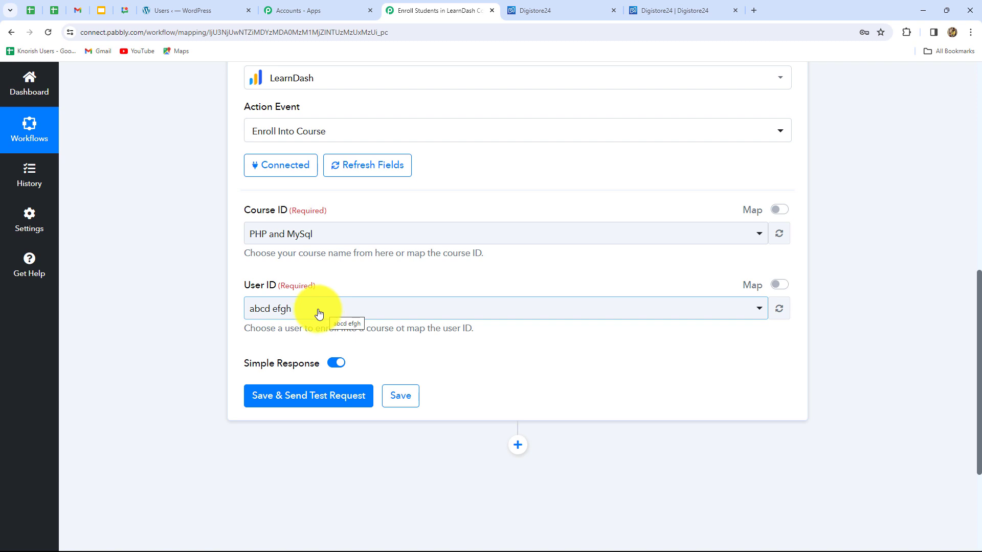
- Enable mapping for User ID, clear its preset value, and map it to the Id from the WordPress Create a User step
click(779, 285)
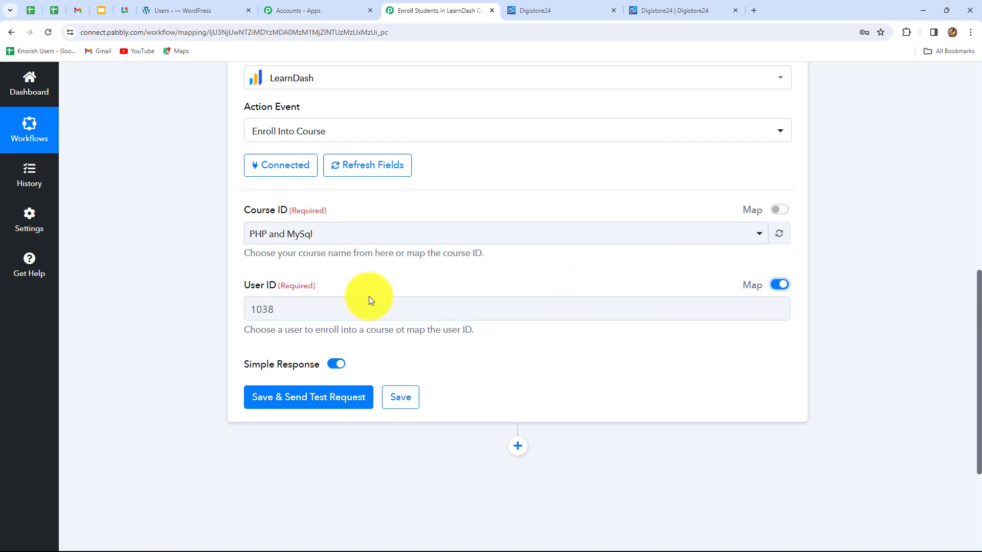
click(278, 309)
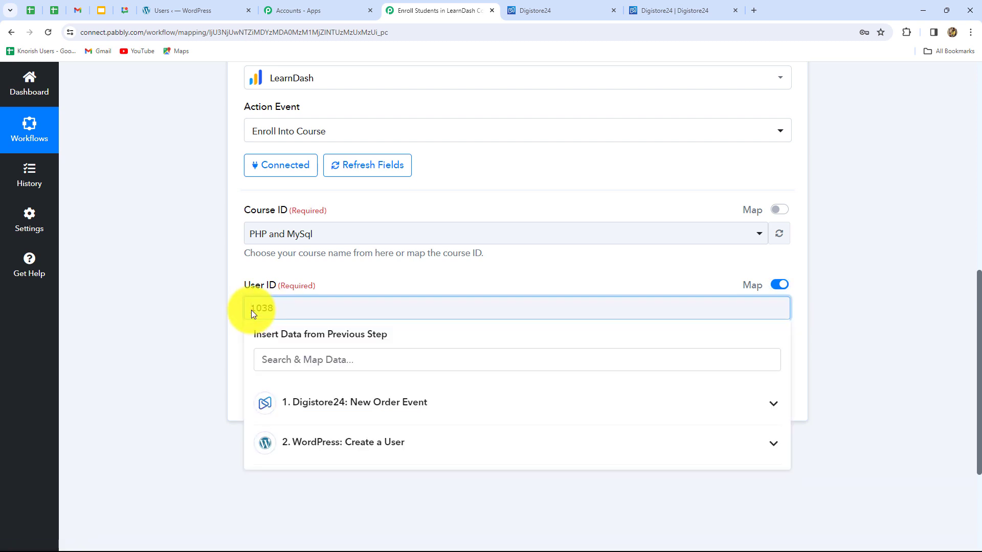
drag(279, 311, 238, 315)
key(BackSpace)
scroll(291, 309, down, 2)
click(300, 204)
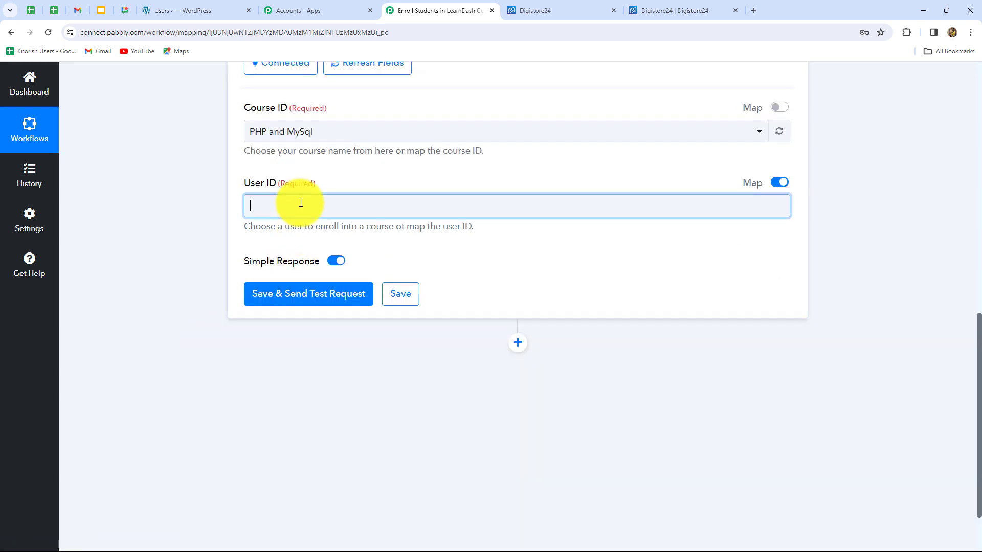
click(314, 351)
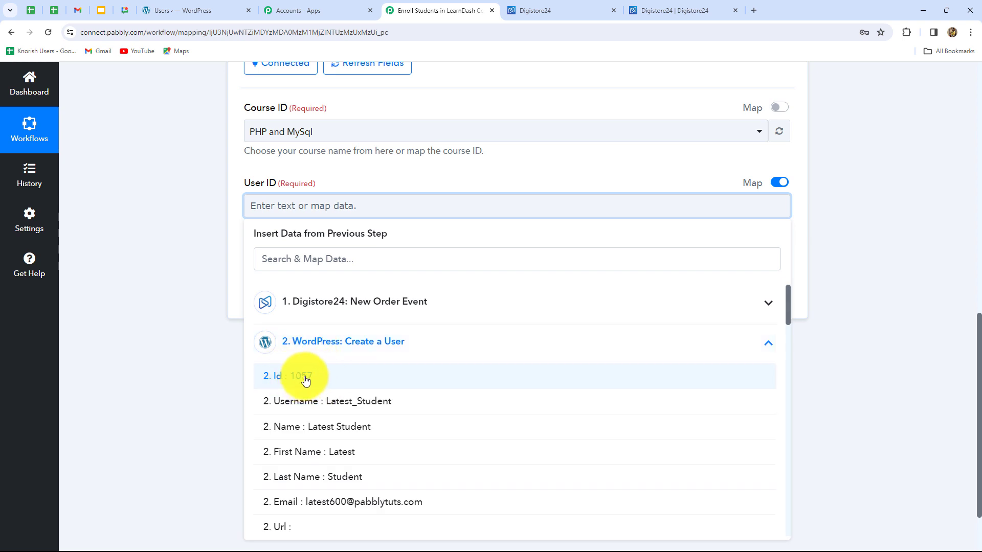
click(305, 382)
click(868, 331)
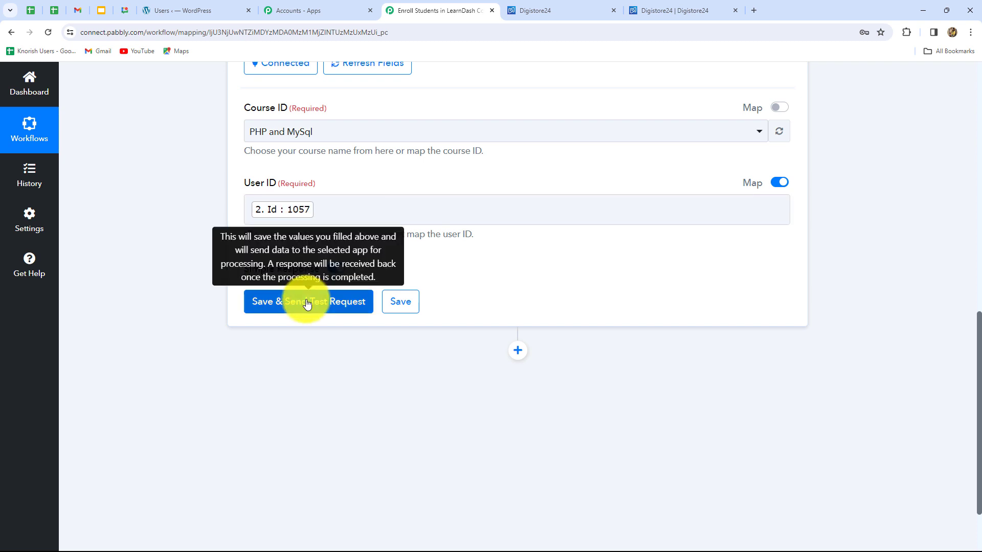
- Save the Enroll Into Course action with a test request and switch to the WordPress Users list to check the student's enrollment
click(307, 302)
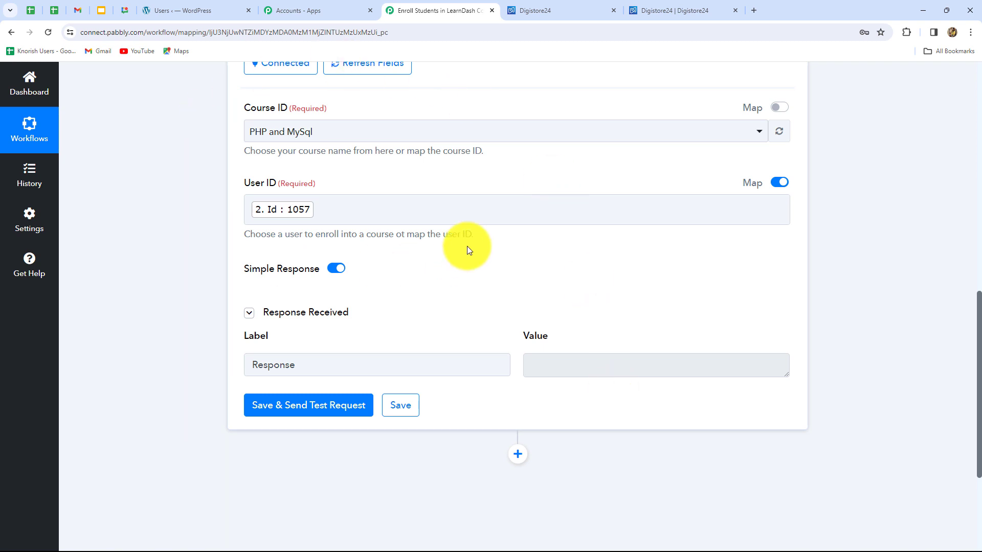
scroll(469, 249, up, 2)
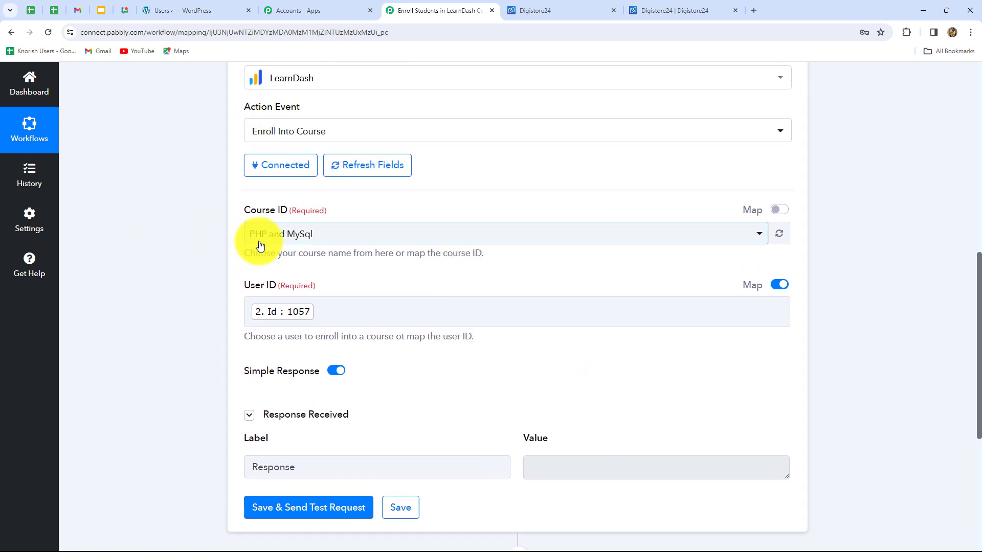
click(188, 9)
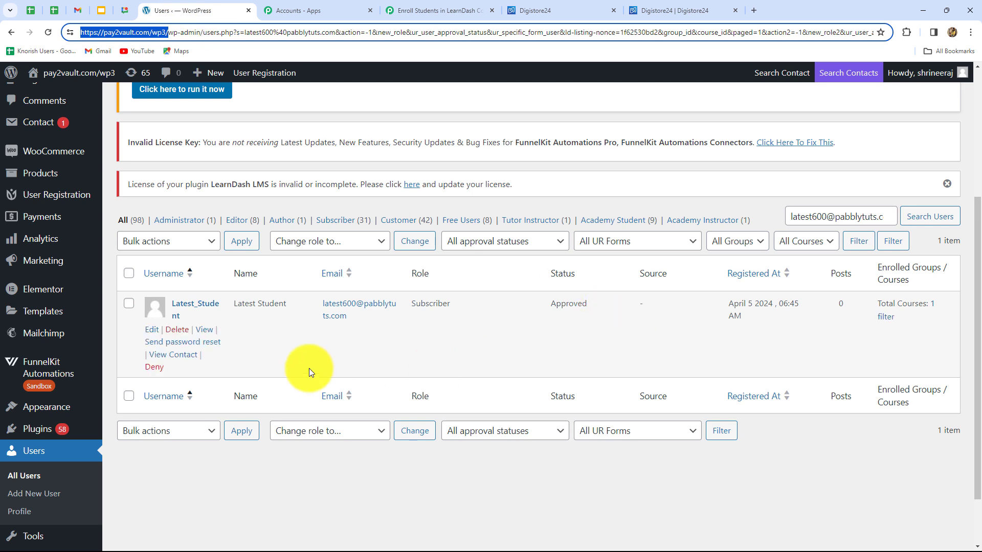
- Refresh the WordPress Users list and open the test student's enrolled courses
click(48, 32)
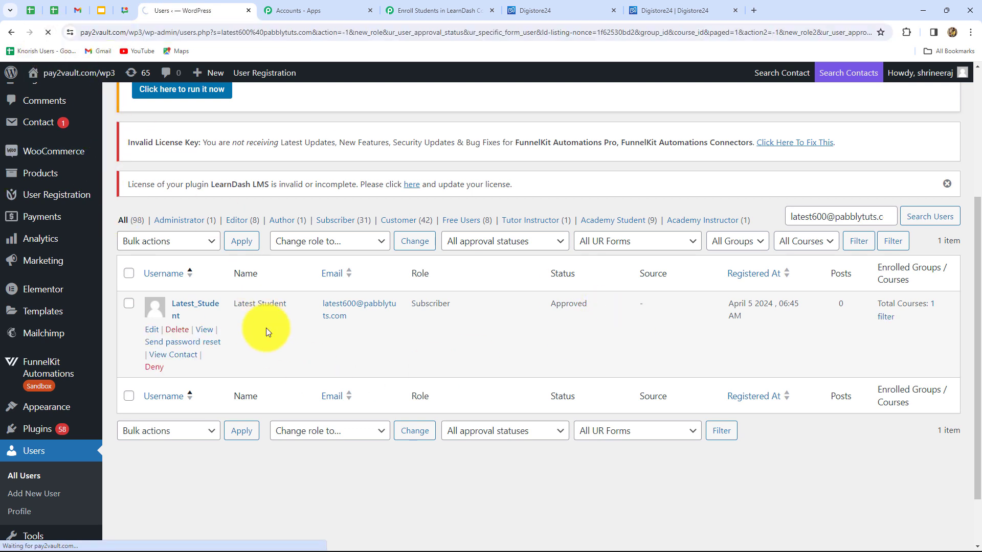
click(933, 307)
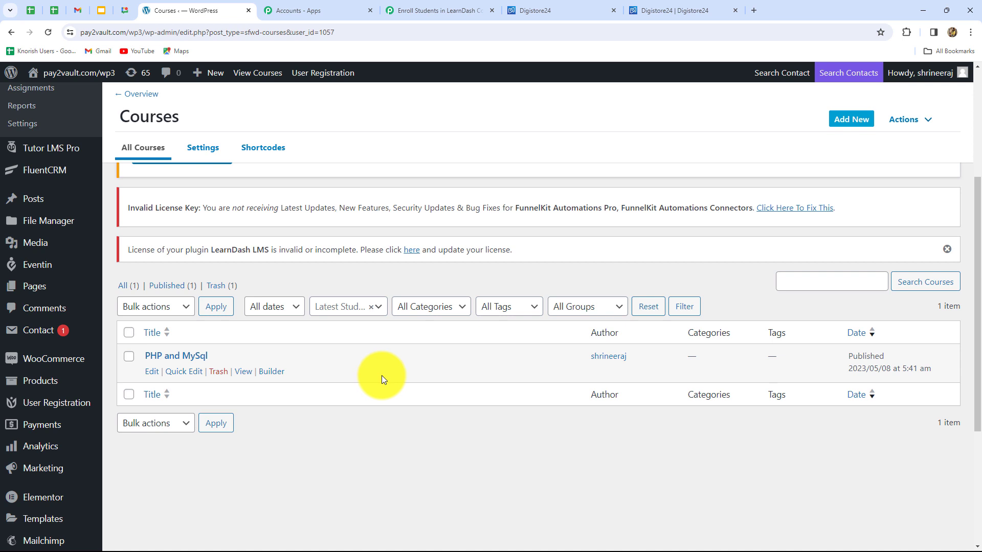
- Switch back to the Pabbly Connect workflow and collapse the LearnDash Enroll Into Course step
click(435, 10)
scroll(867, 274, up, 5)
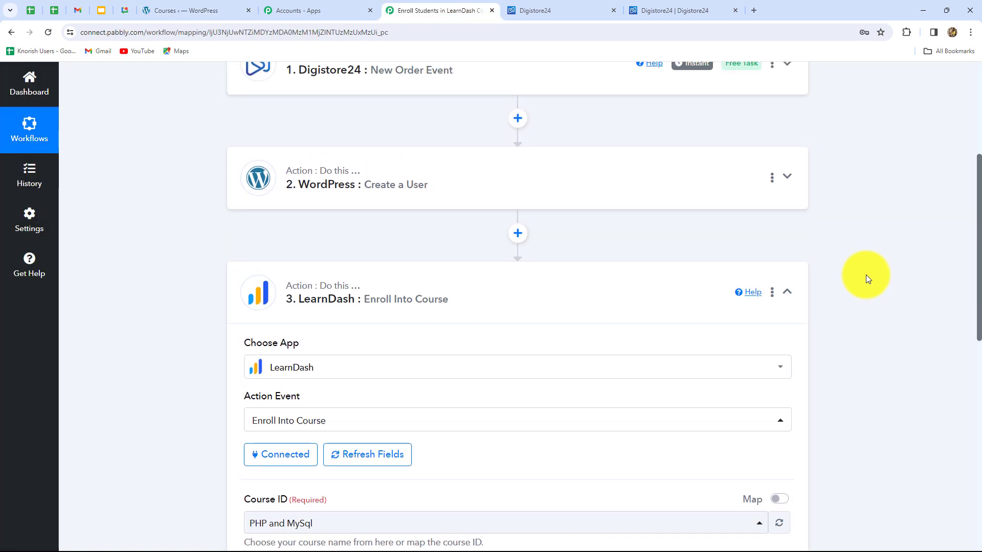
scroll(866, 275, up, 2)
click(787, 412)
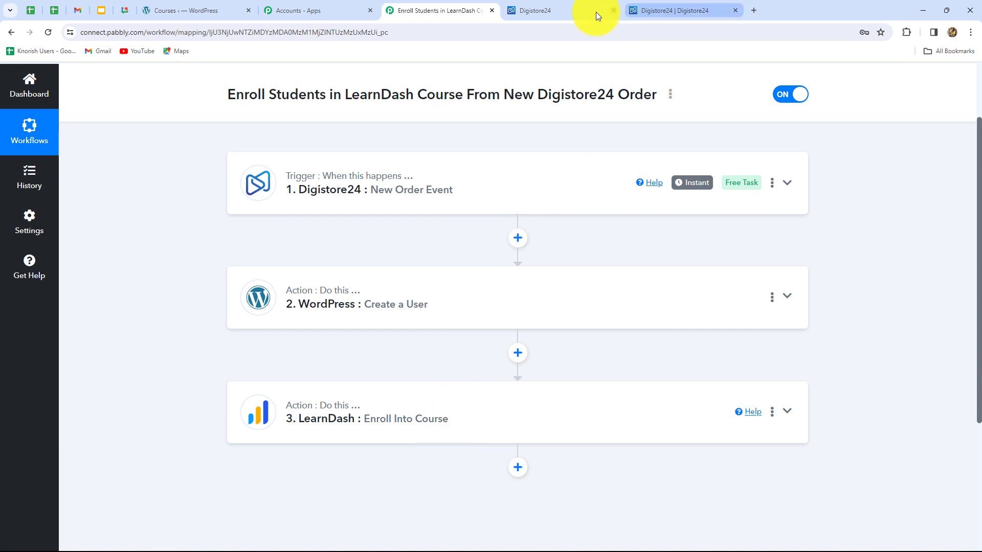
- Switch to the Digistore24 product list and start a test purchase of the PHP and MySQL product
click(579, 11)
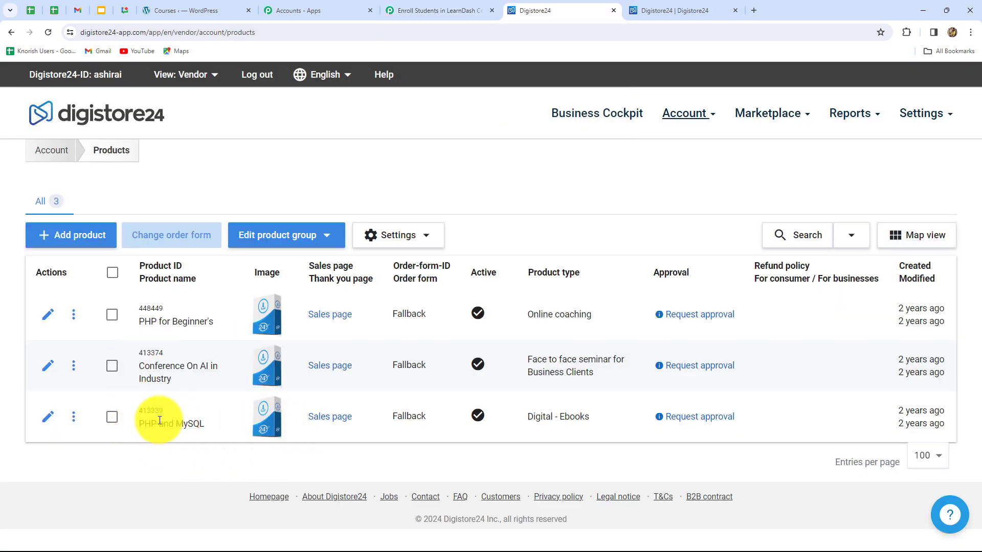
click(75, 427)
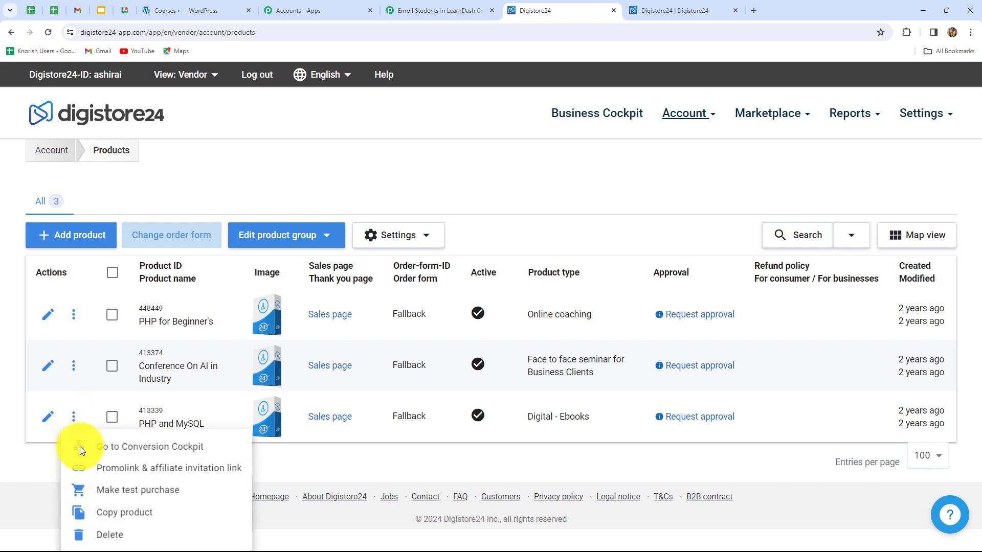
click(81, 490)
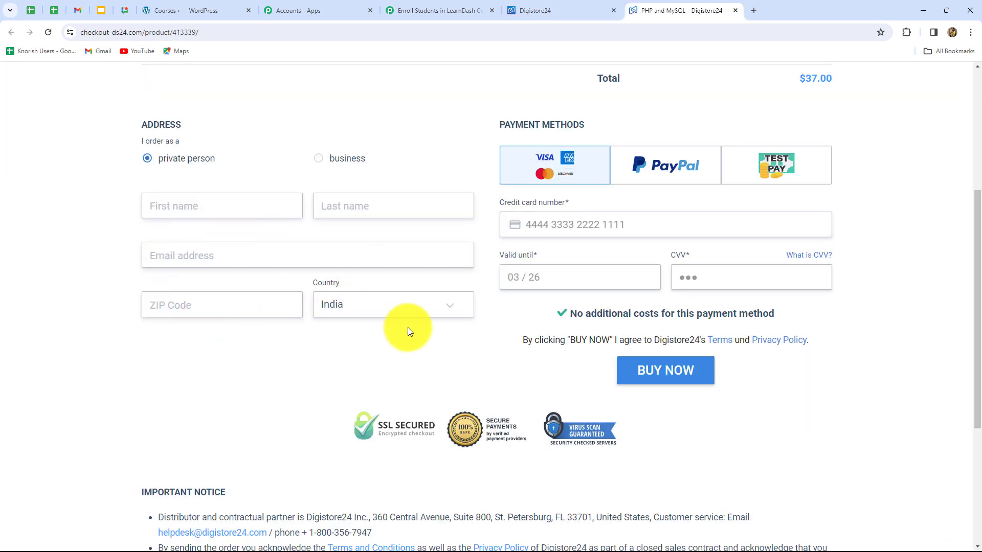
- Fill in the buyer's first name, last name, email address and ZIP code, and place the order with Test Pay
click(195, 202)
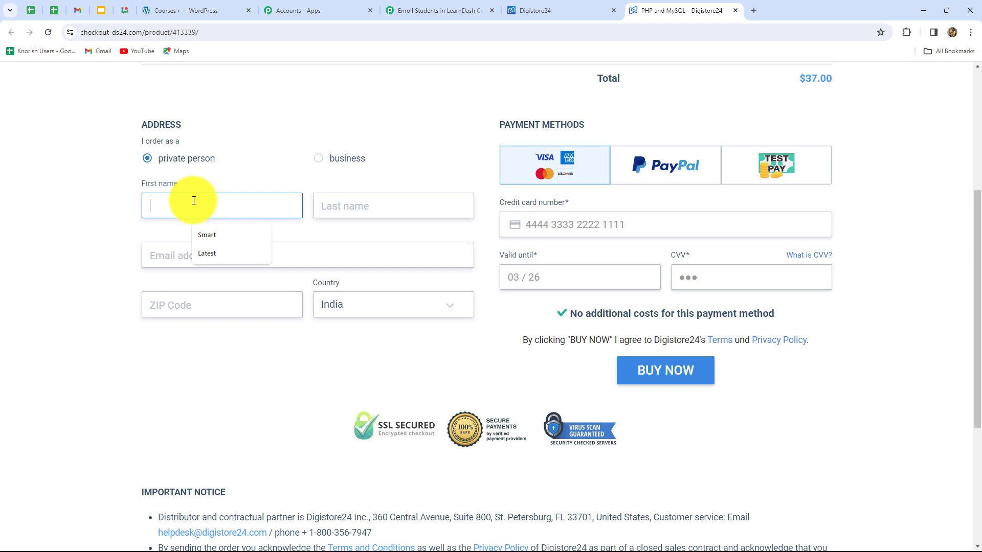
text(Current)
click(380, 212)
text(User)
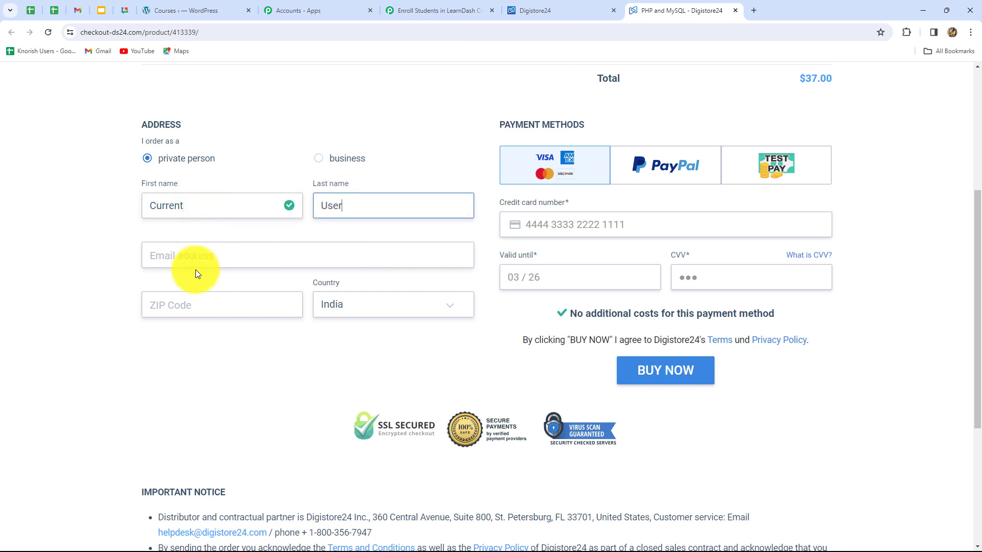
click(197, 260)
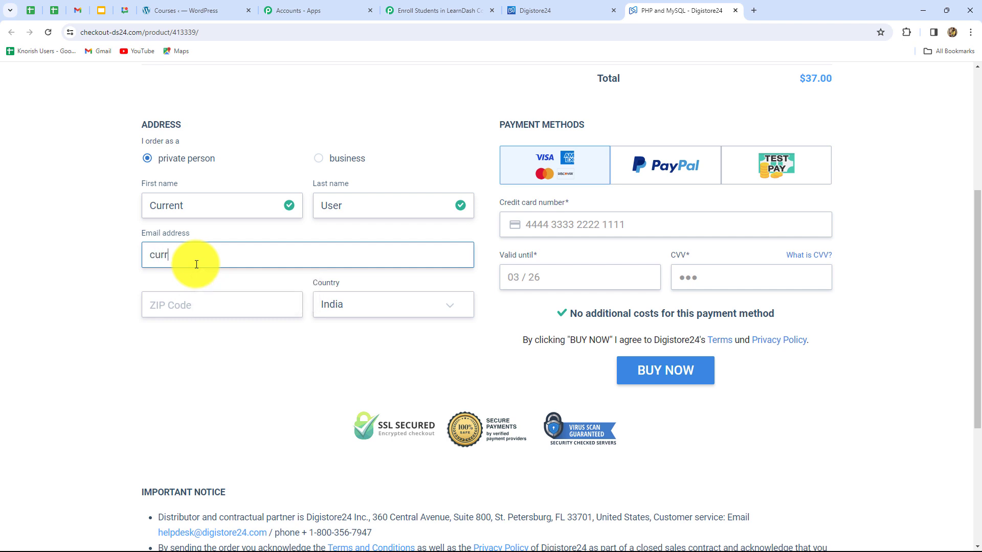
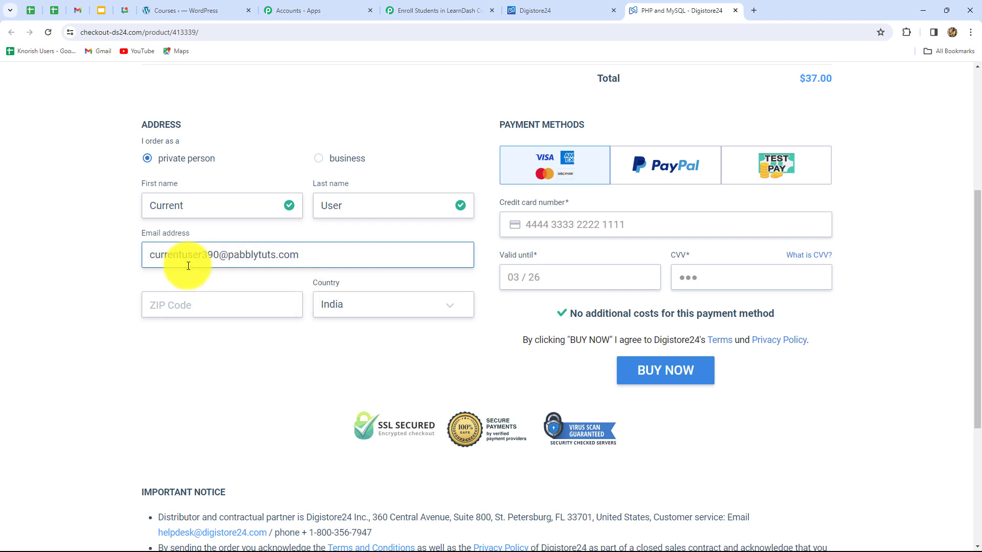
click(194, 303)
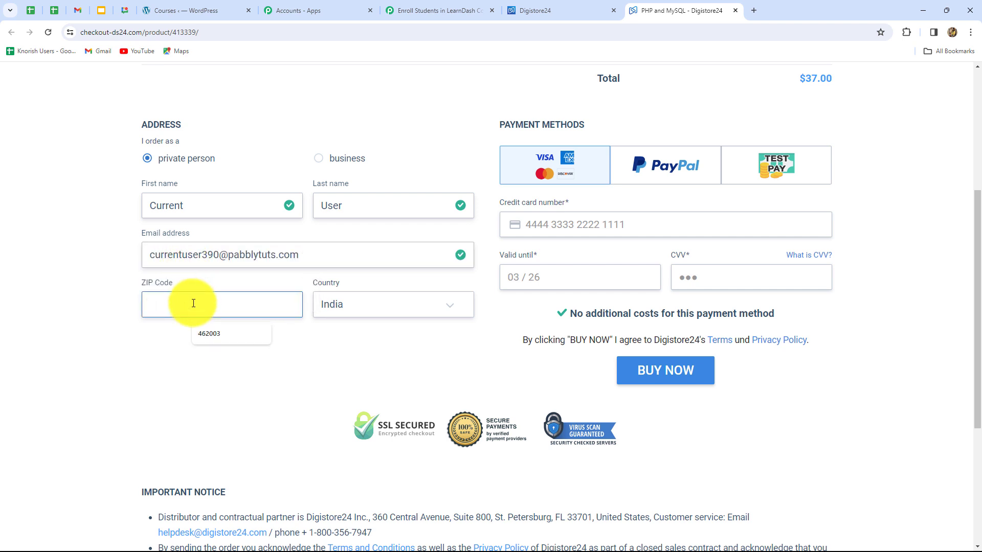
click(205, 333)
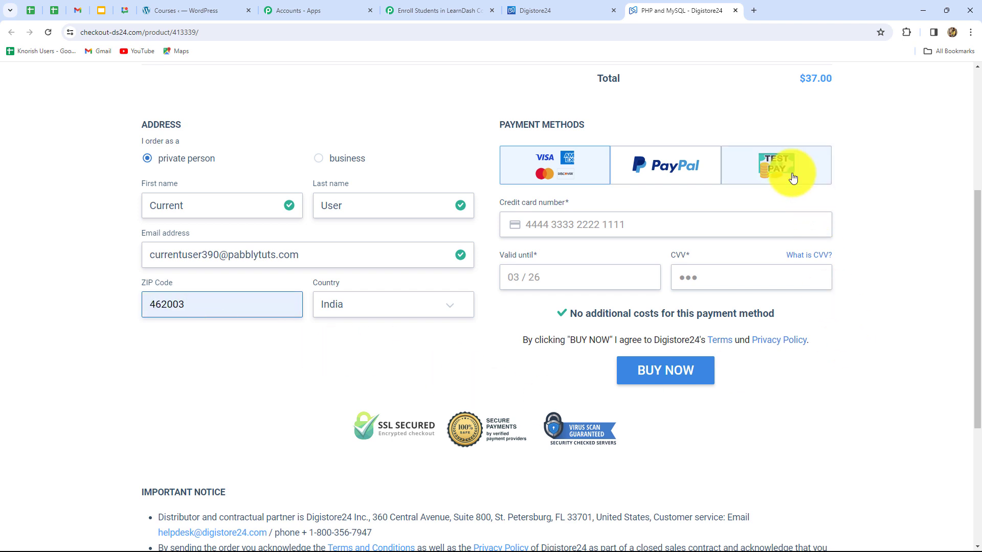
click(793, 177)
click(660, 295)
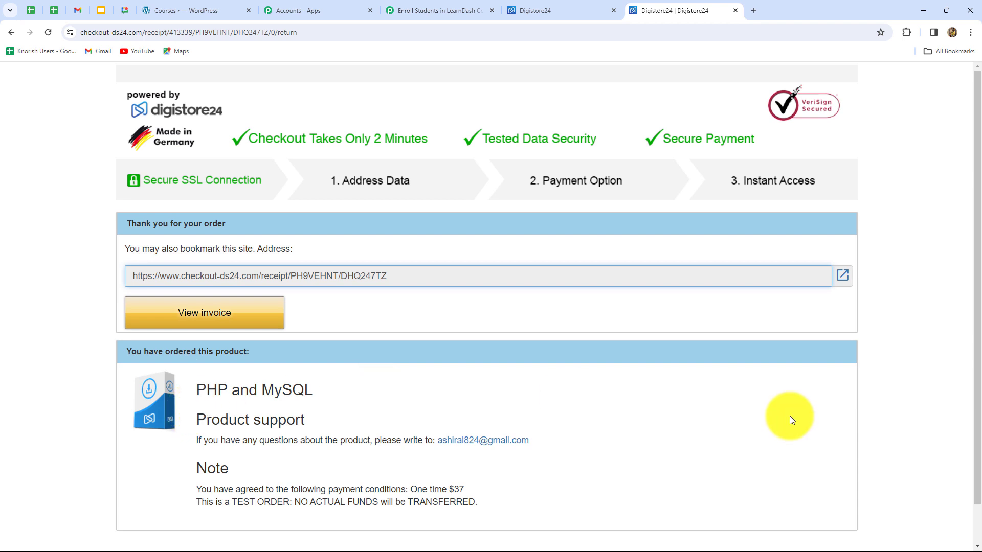
- Switch to WordPress, search the Users list for the new buyer, and open their profile to check the enrolled courses
click(172, 9)
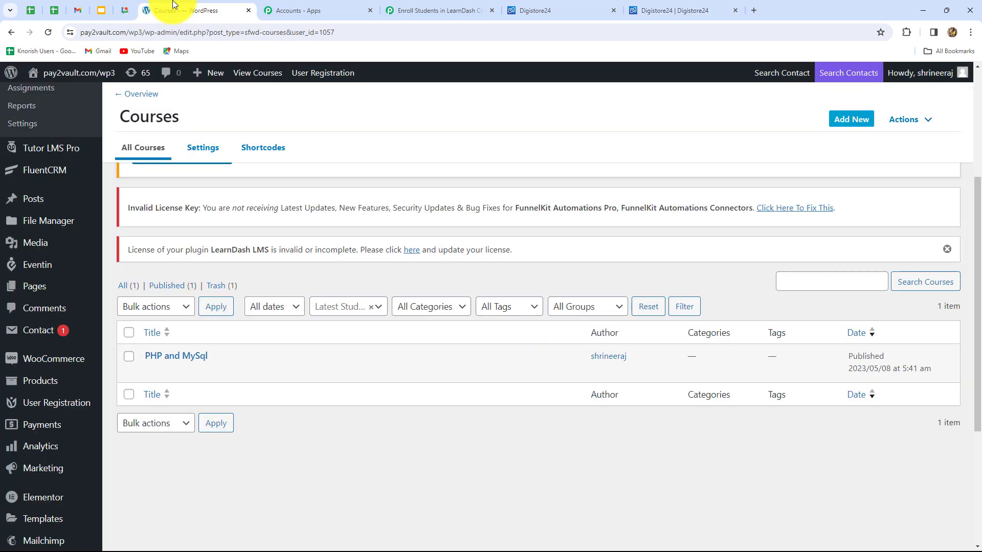
click(48, 32)
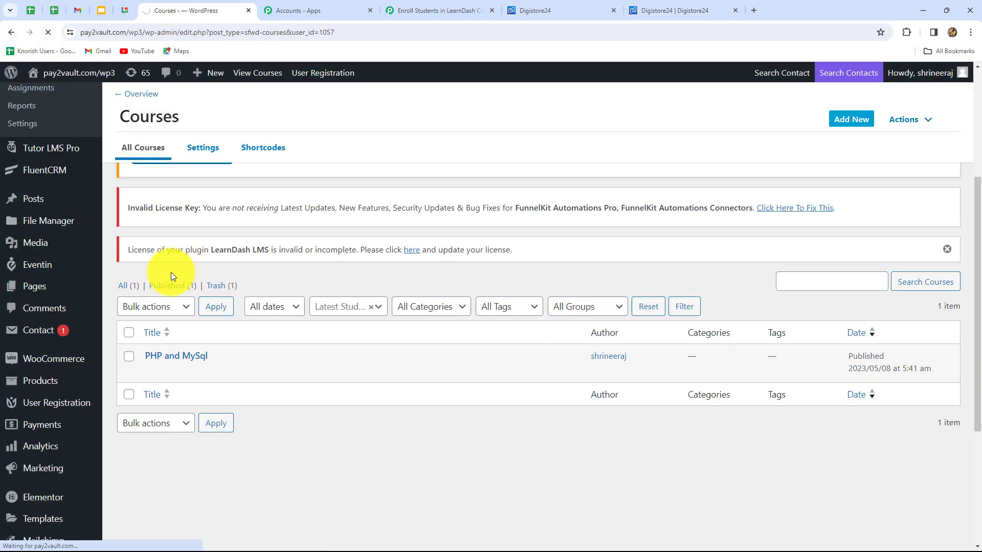
scroll(39, 493, down, 4)
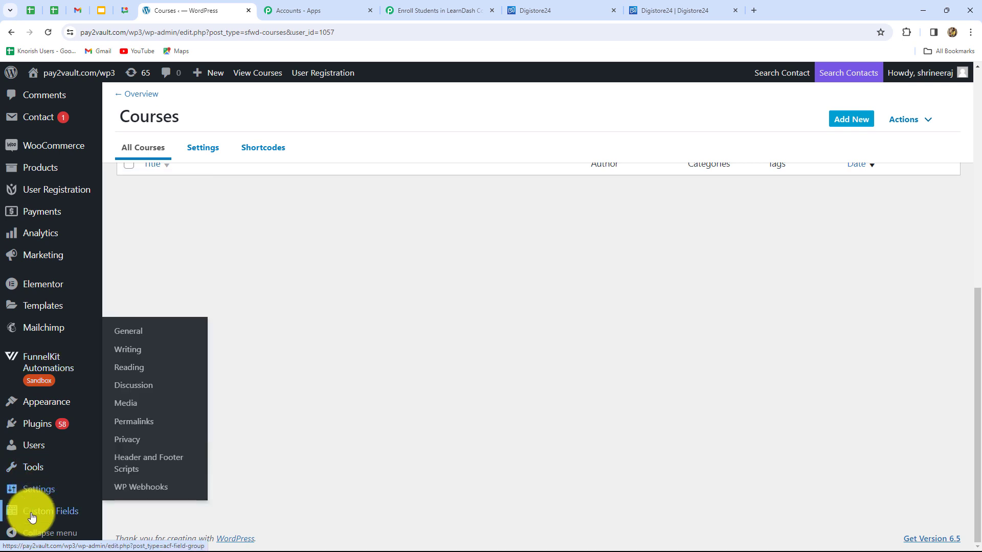
click(808, 161)
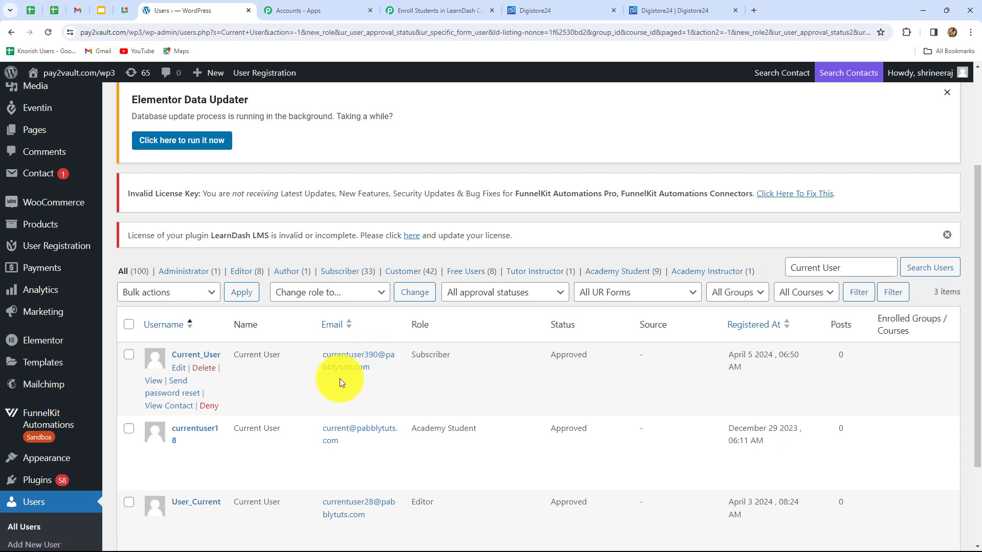
scroll(379, 385, up, 1)
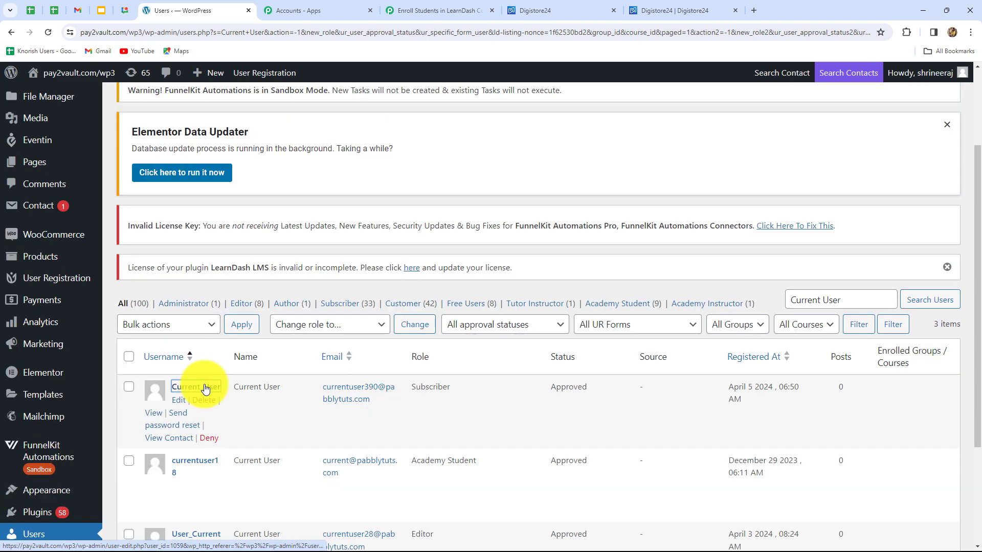
click(199, 387)
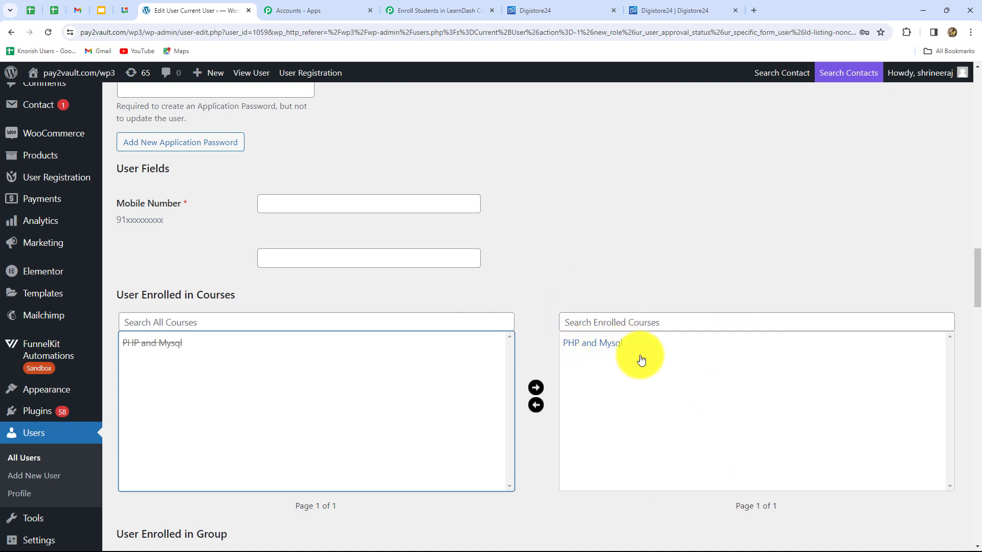
- Switch back to the Pabbly Connect workflow and review its Digistore24 trigger and the WordPress and LearnDash actions
click(463, 10)
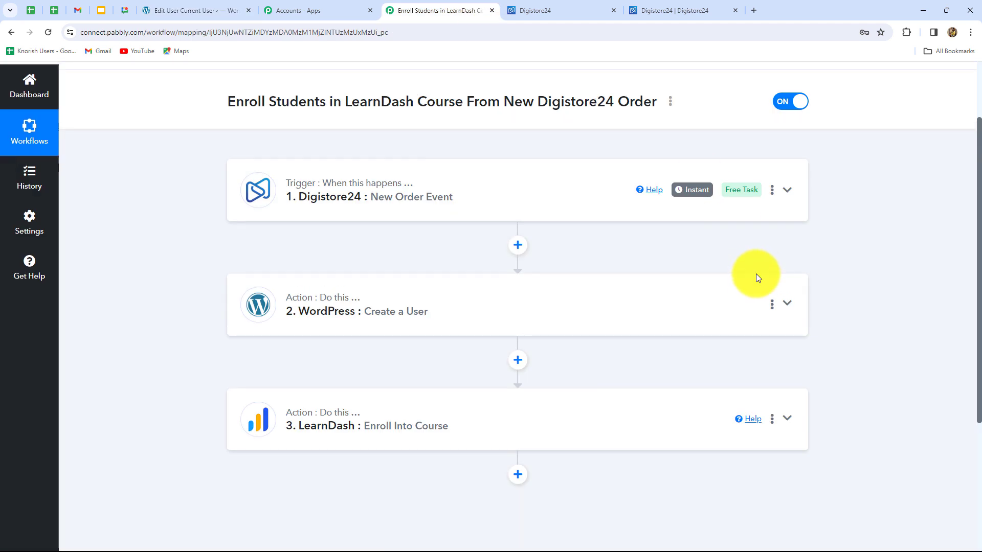
scroll(879, 309, down, 3)
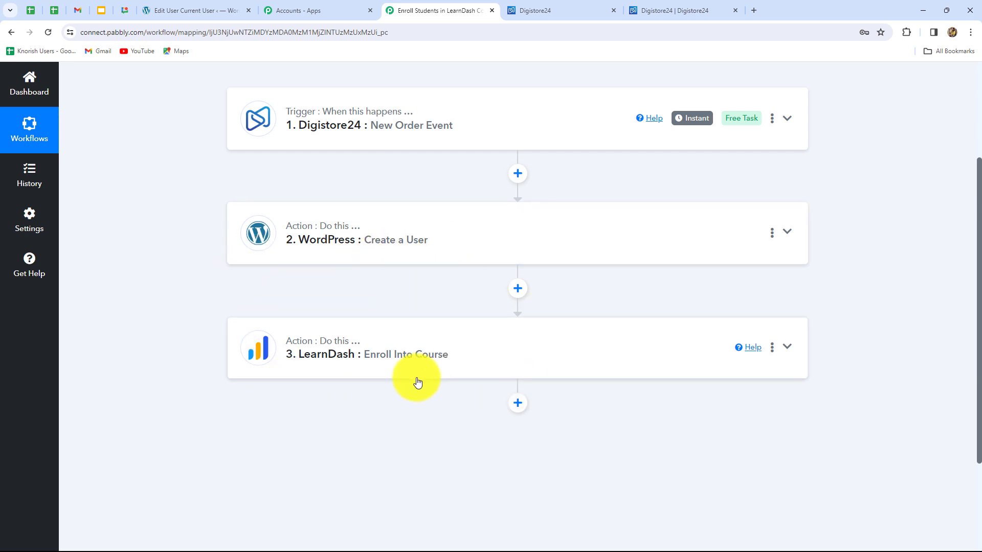
scroll(417, 381, up, 2)
scroll(423, 384, down, 1)
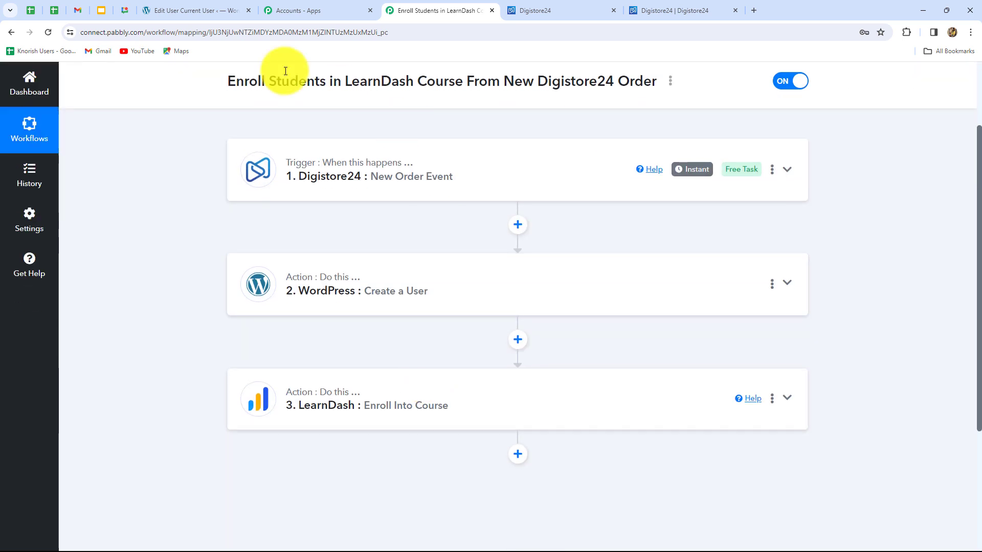